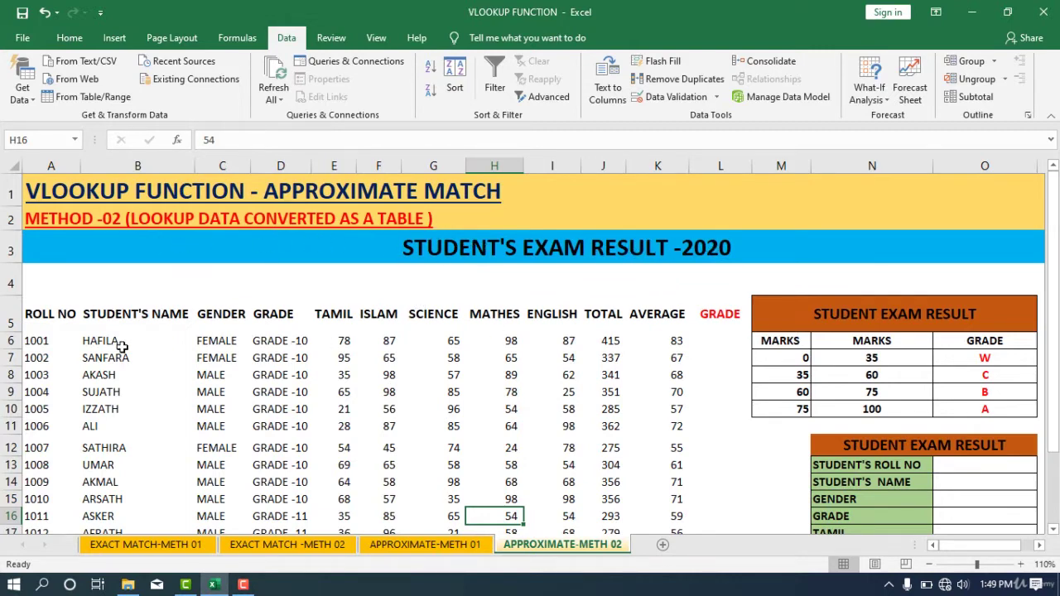
# - Look over the student marks list, the marks-to-grade lookup grid and the empty exam result form
pyautogui.scroll(-2, 121, 347)
pyautogui.scroll(1, 401, 456)
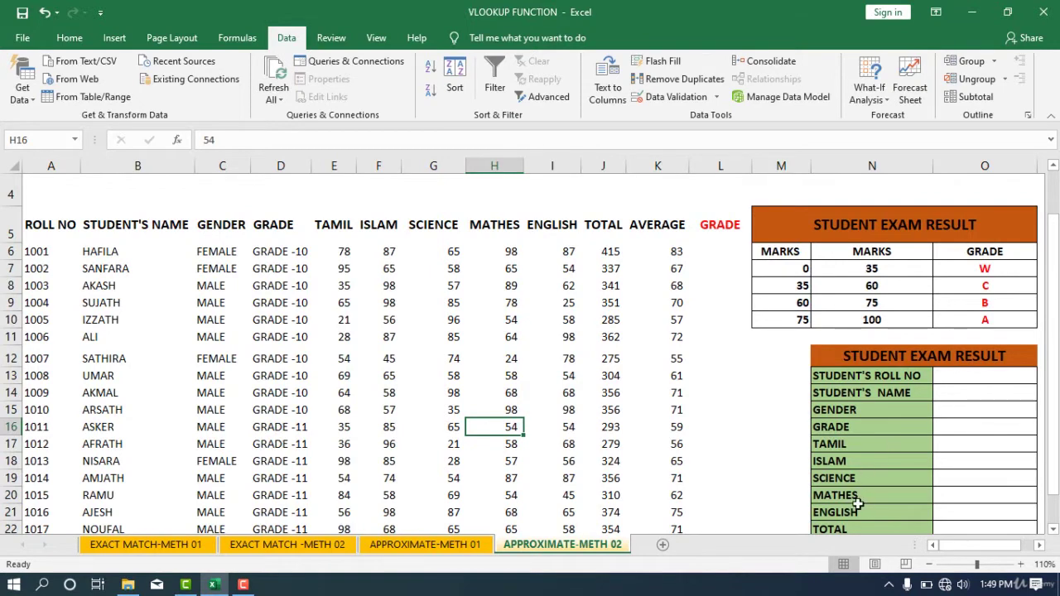
pyautogui.scroll(-1, 858, 503)
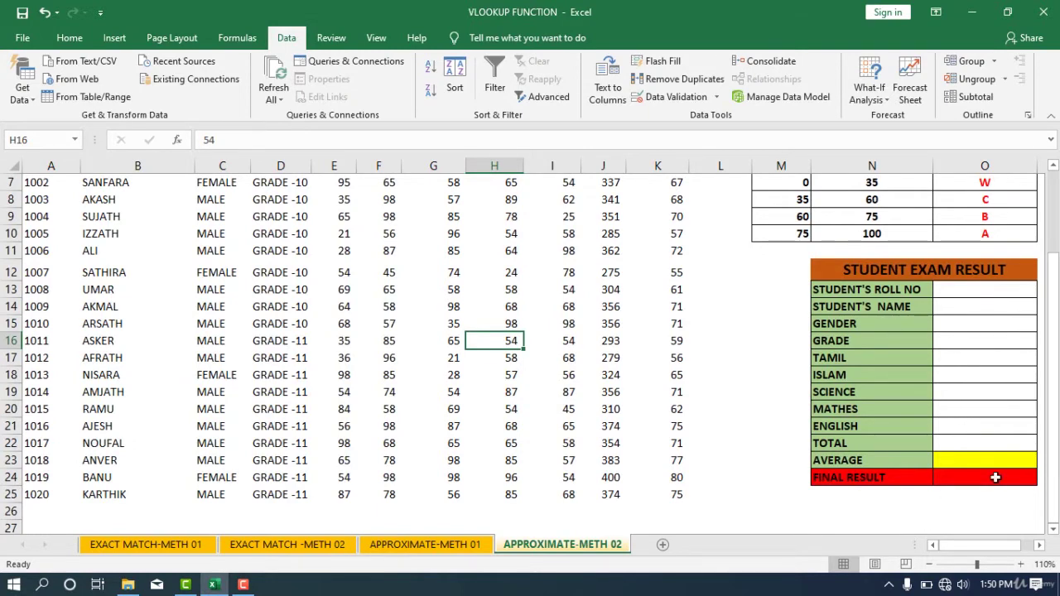
pyautogui.scroll(1, 995, 478)
pyautogui.scroll(-1, 986, 415)
pyautogui.scroll(1, 974, 482)
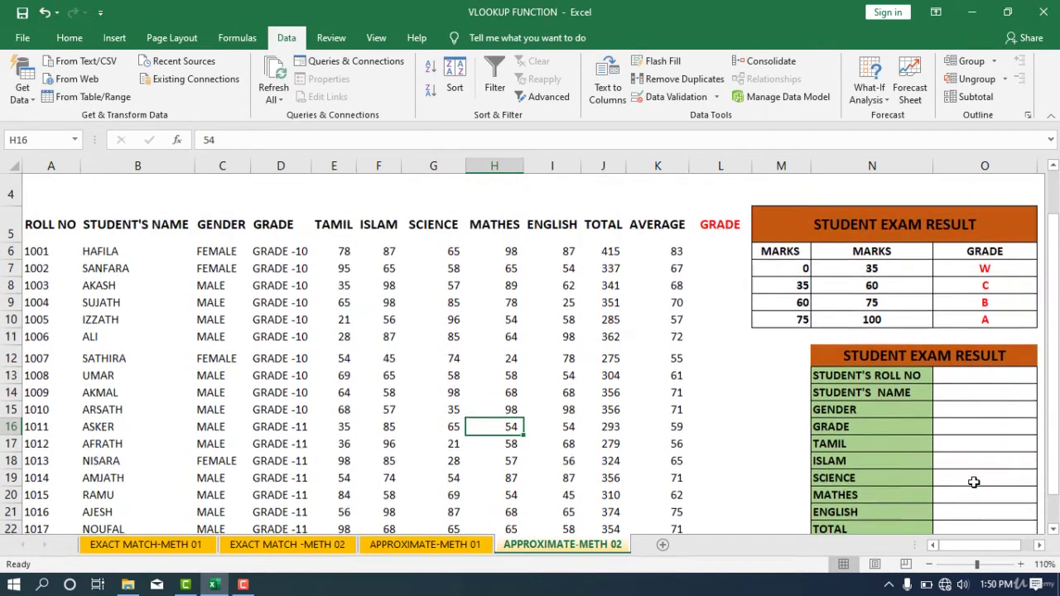
pyautogui.scroll(-1, 973, 482)
pyautogui.scroll(1, 974, 476)
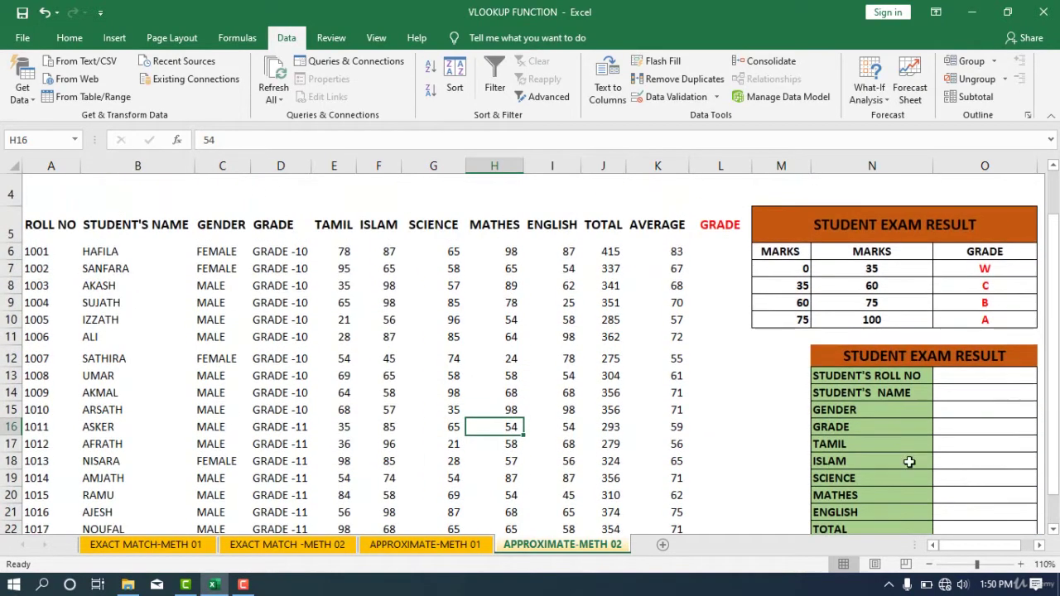
pyautogui.scroll(1, 464, 373)
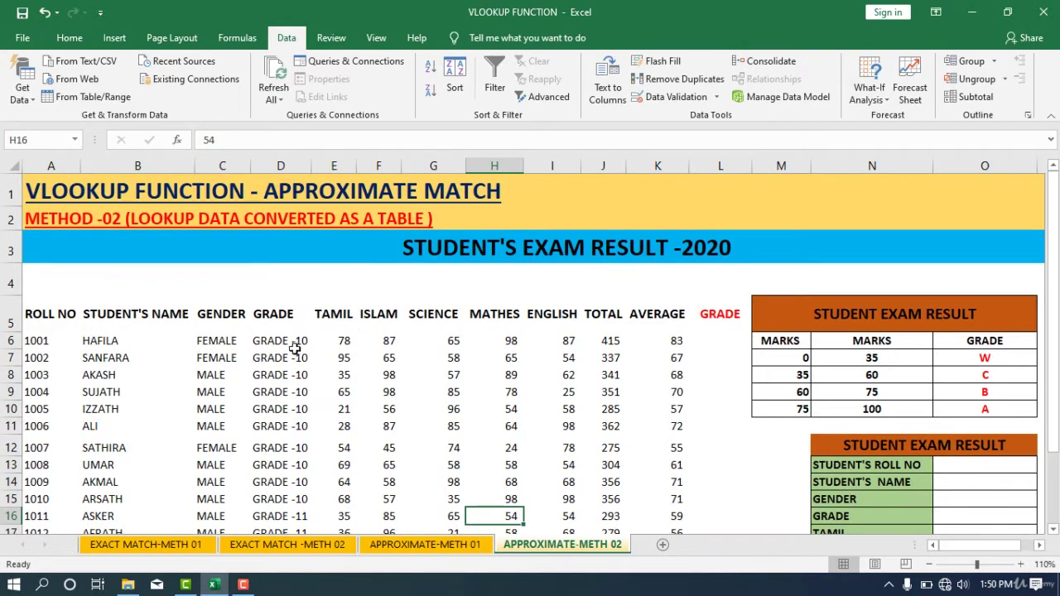
# - Examine the student records in A6:K25 and the marks-to-grade lookup data in M7:O10
pyautogui.moveTo(45, 341); pyautogui.dragTo(683, 341)
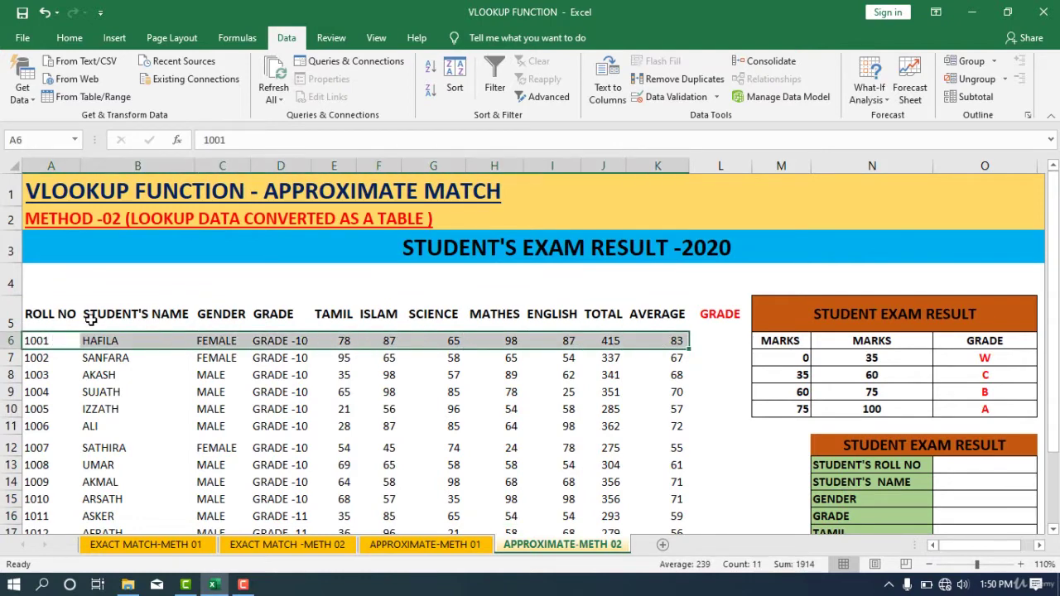
pyautogui.moveTo(55, 341); pyautogui.dragTo(668, 488)
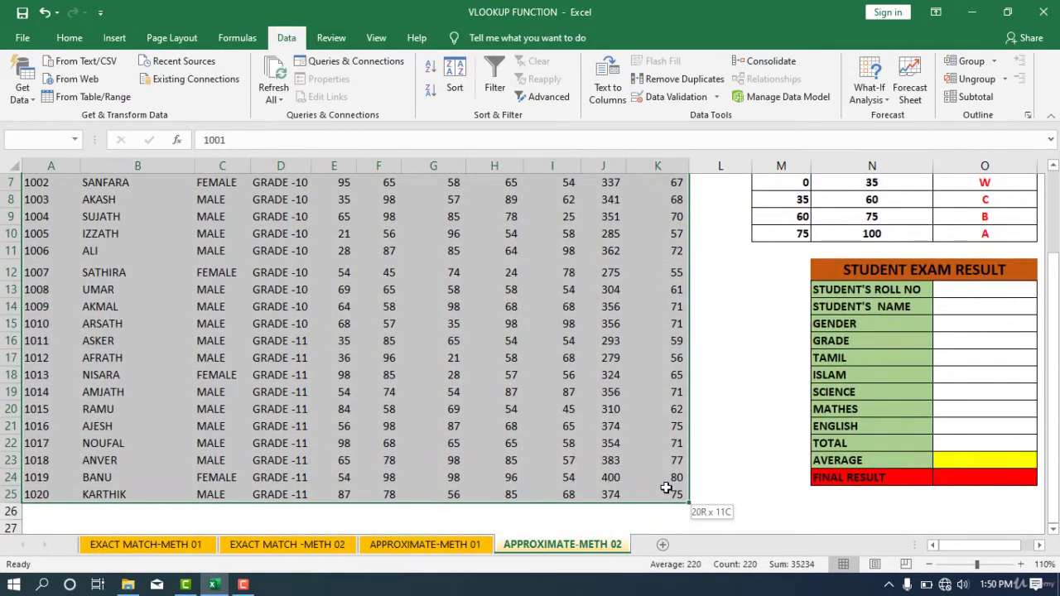
pyautogui.click(749, 410)
pyautogui.scroll(2, 750, 410)
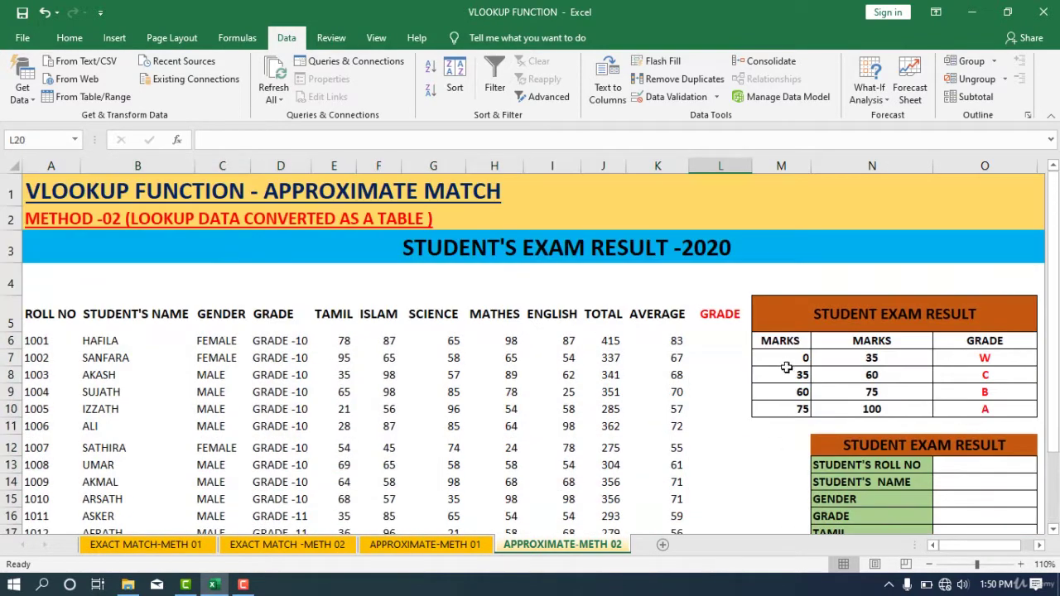
pyautogui.moveTo(779, 357); pyautogui.dragTo(998, 409)
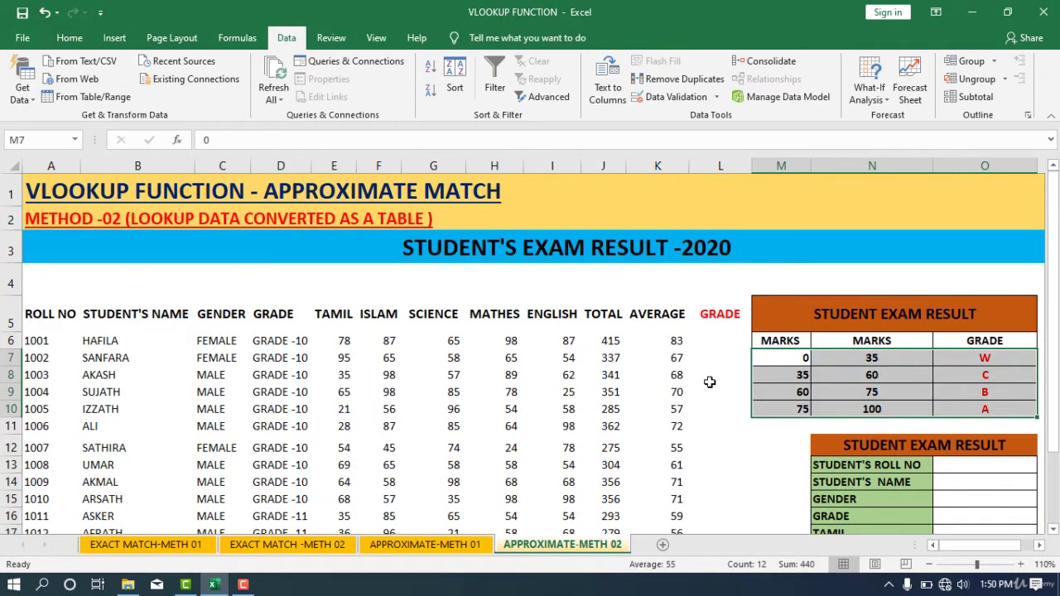
pyautogui.click(710, 382)
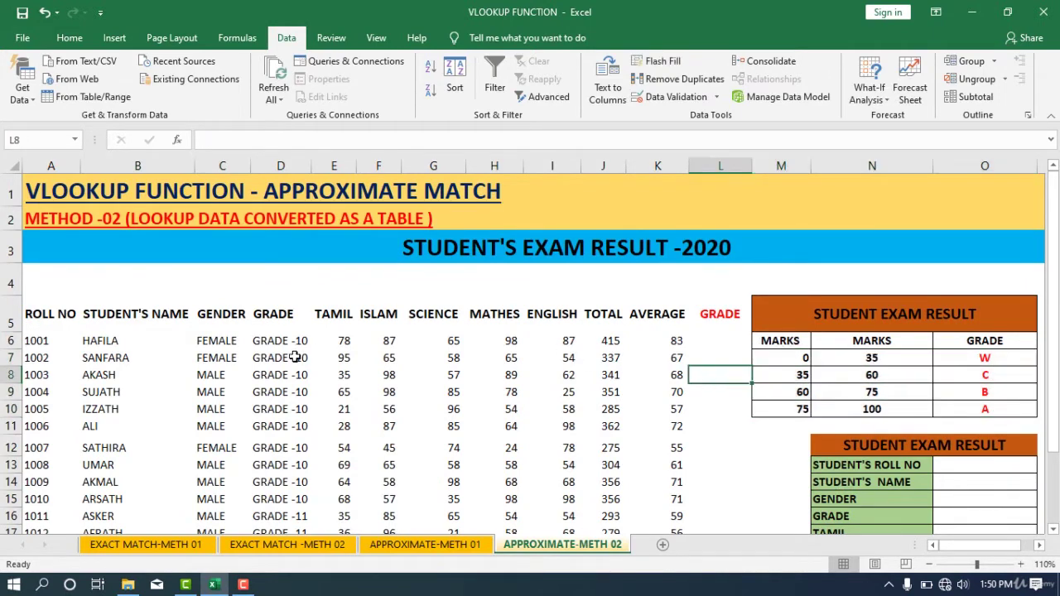
pyautogui.click(36, 342)
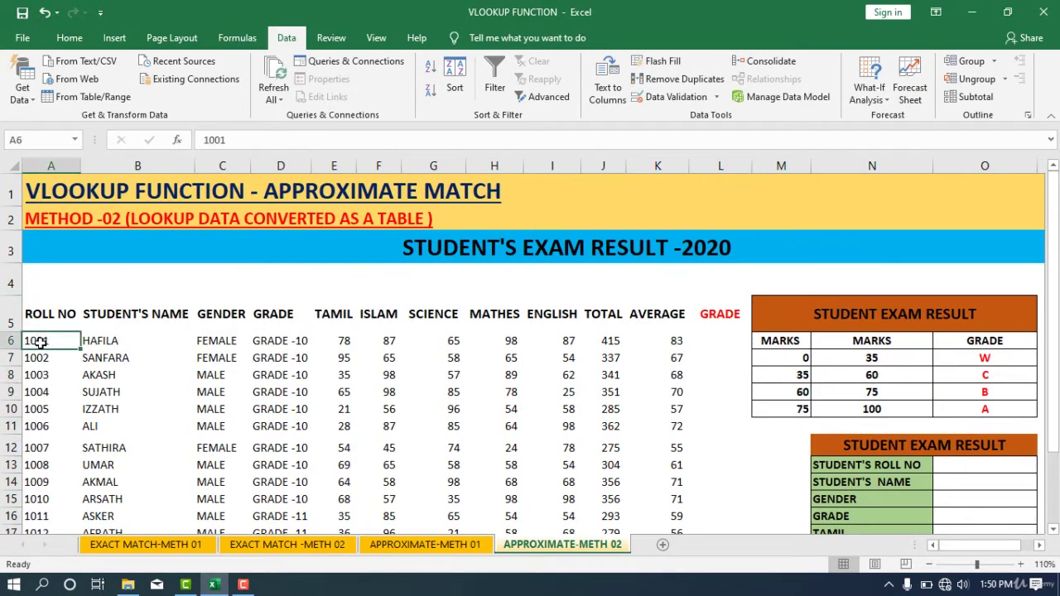
pyautogui.scroll(-2, 308, 288)
pyautogui.click(305, 287)
pyautogui.scroll(2, 305, 287)
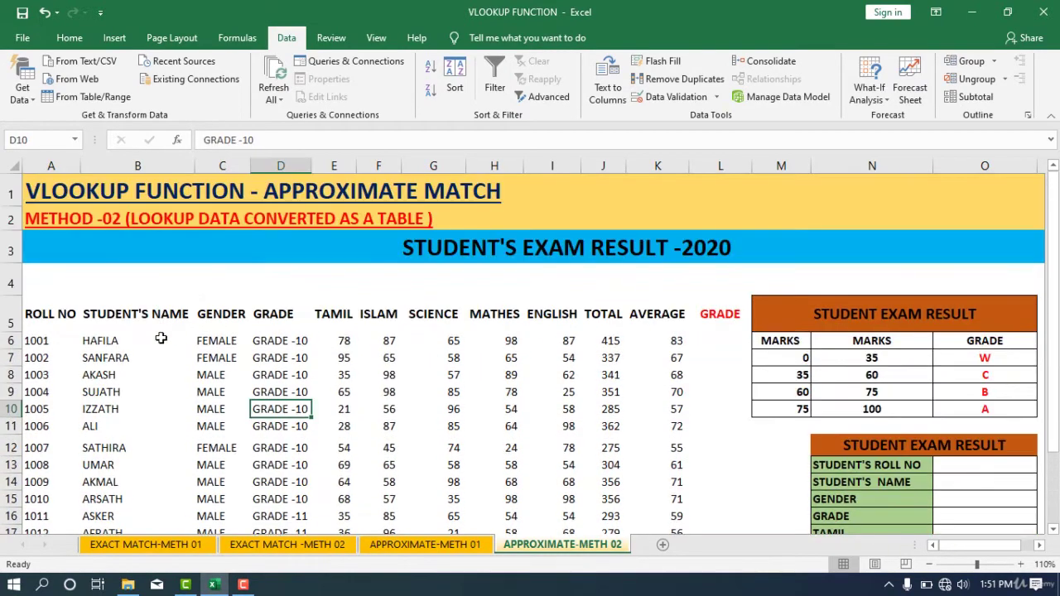
# - Convert the student results range A5:L25 into a table with headers
pyautogui.click(33, 343)
pyautogui.hotkey('ctrl', 't')
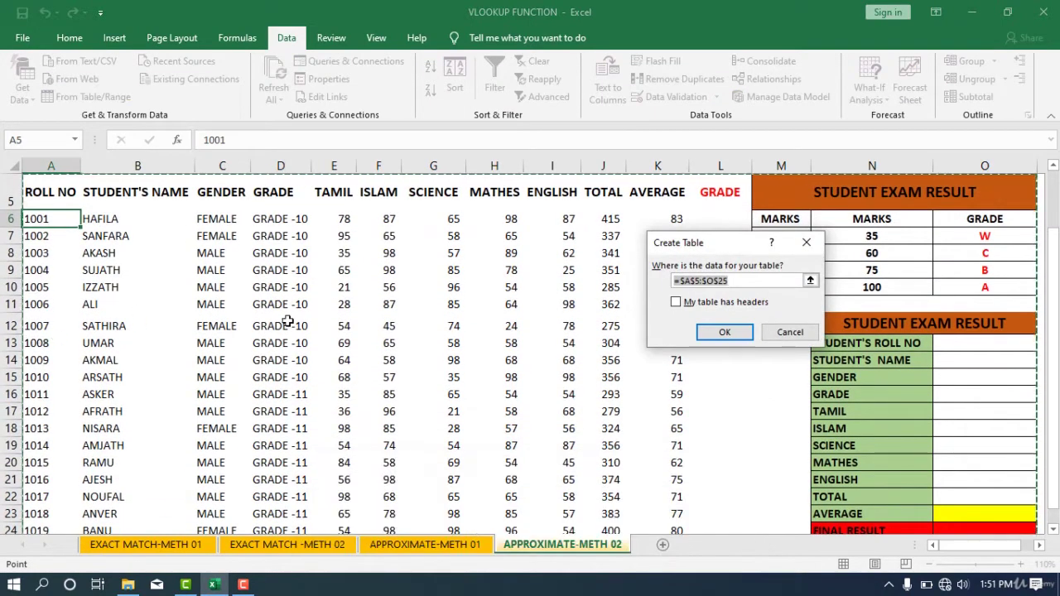
pyautogui.scroll(1, 288, 321)
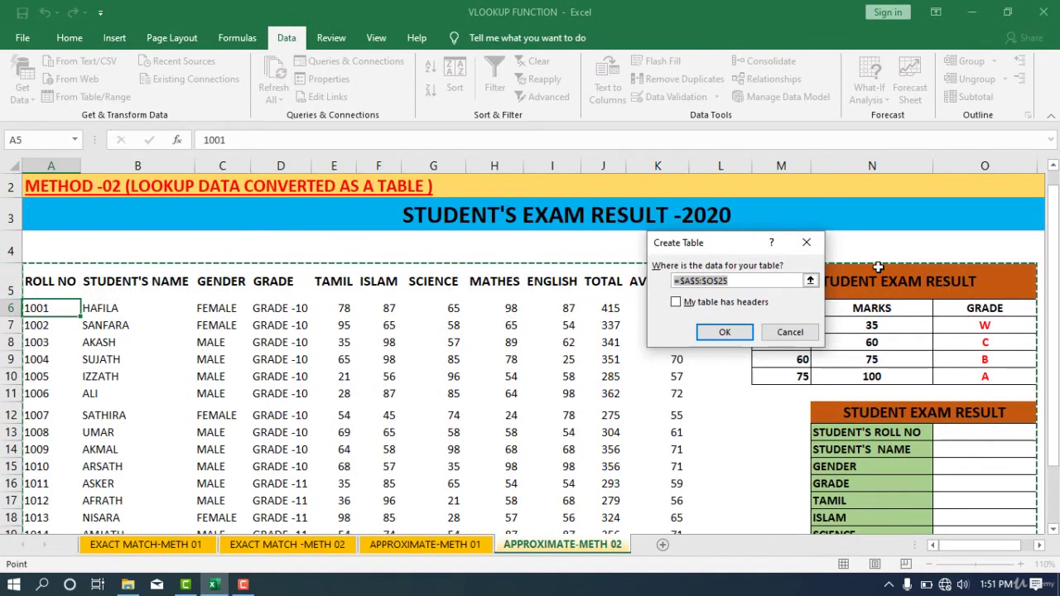
pyautogui.scroll(-2, 1027, 356)
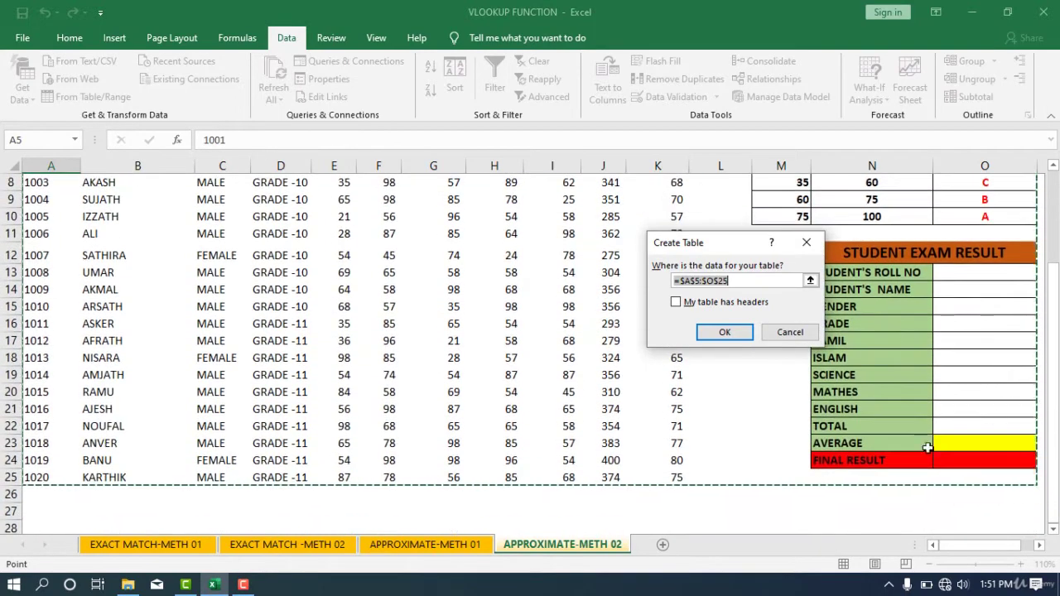
pyautogui.scroll(2, 568, 468)
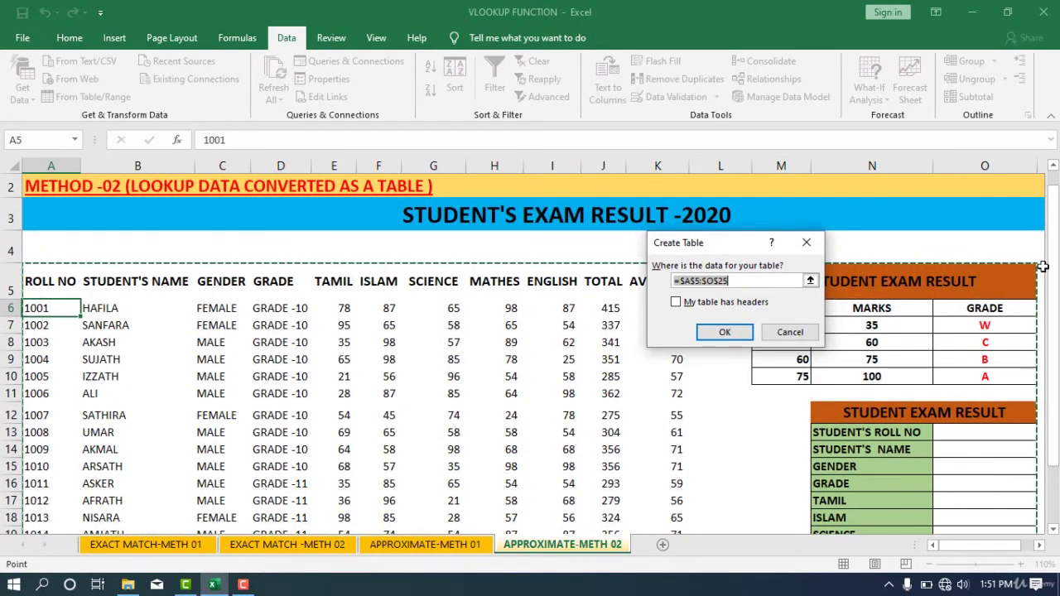
pyautogui.click(1032, 395)
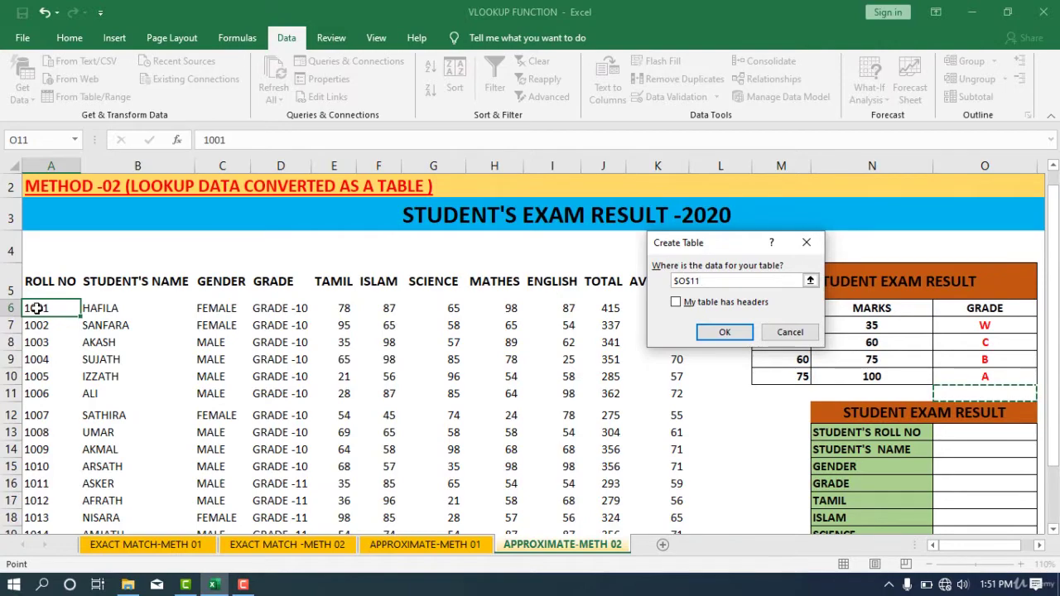
pyautogui.moveTo(40, 308); pyautogui.dragTo(462, 330)
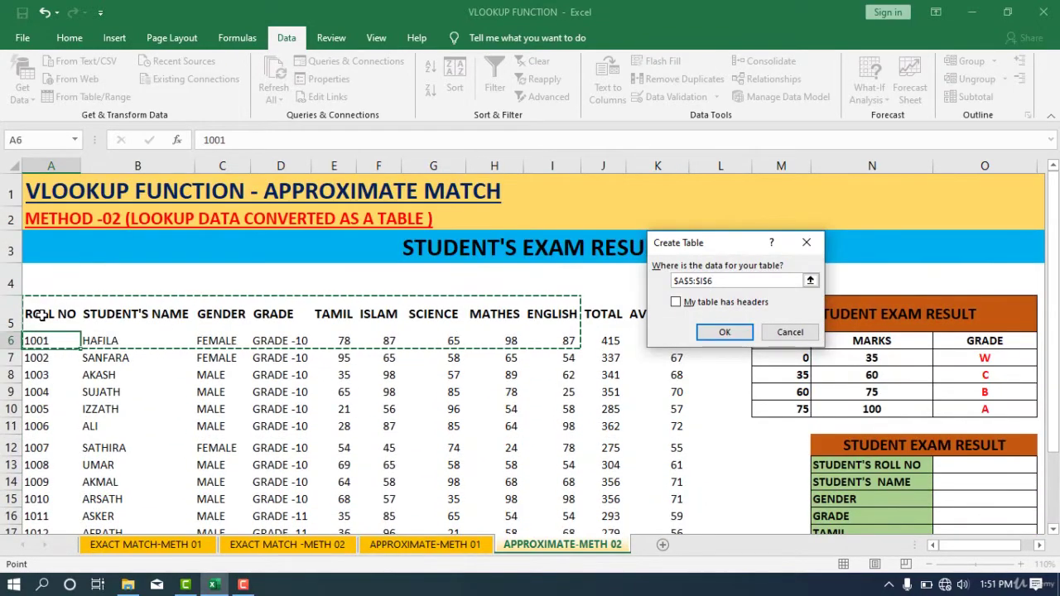
pyautogui.moveTo(51, 320); pyautogui.dragTo(722, 456)
pyautogui.scroll(3, 721, 457)
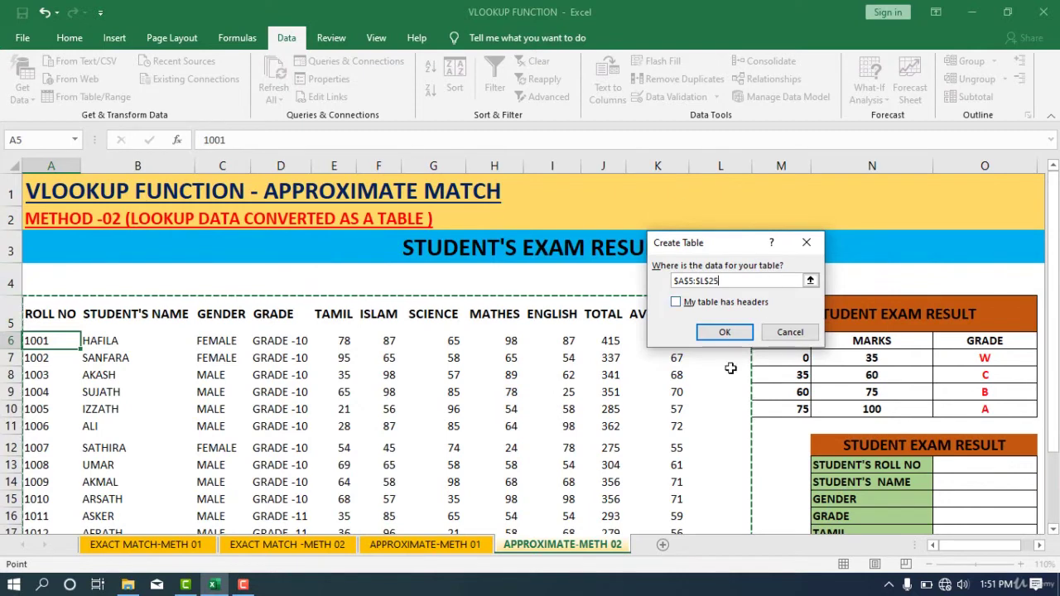
pyautogui.click(689, 311)
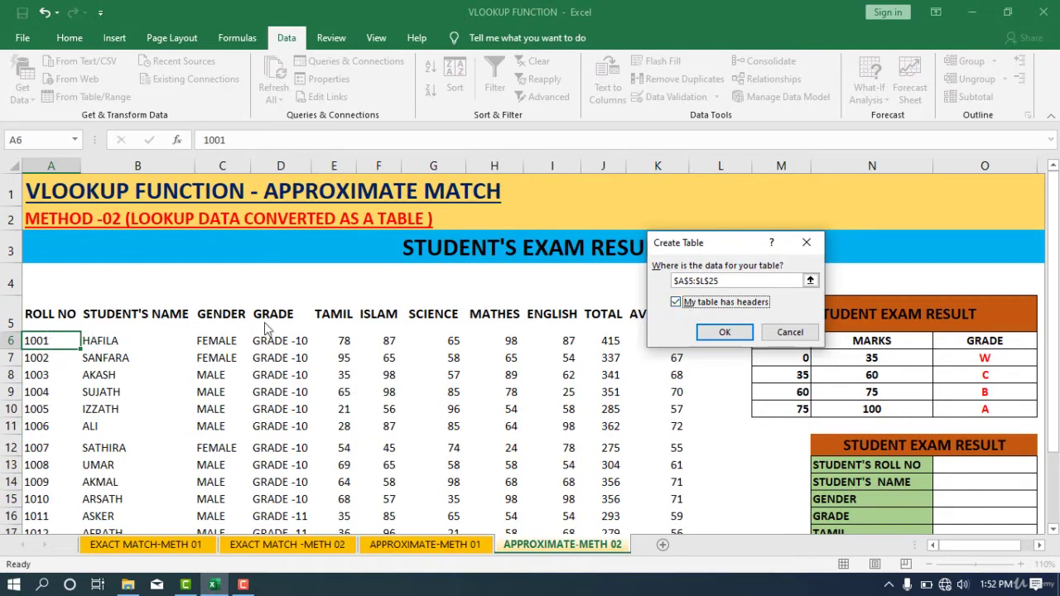
pyautogui.click(725, 332)
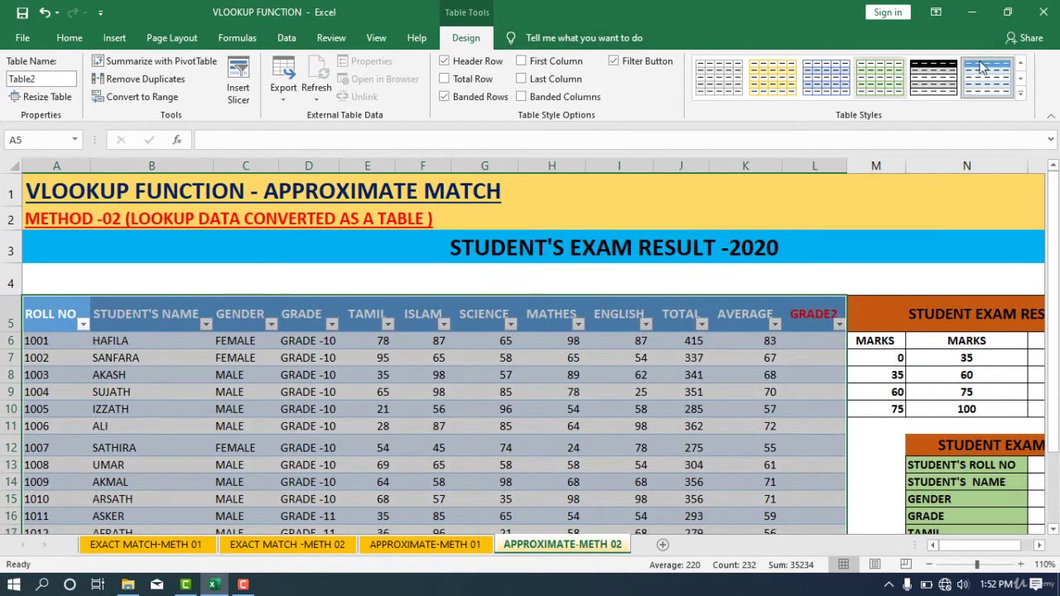
# - Apply a medium blue table style with a solid header and light banded rows to the student table
pyautogui.click(1020, 94)
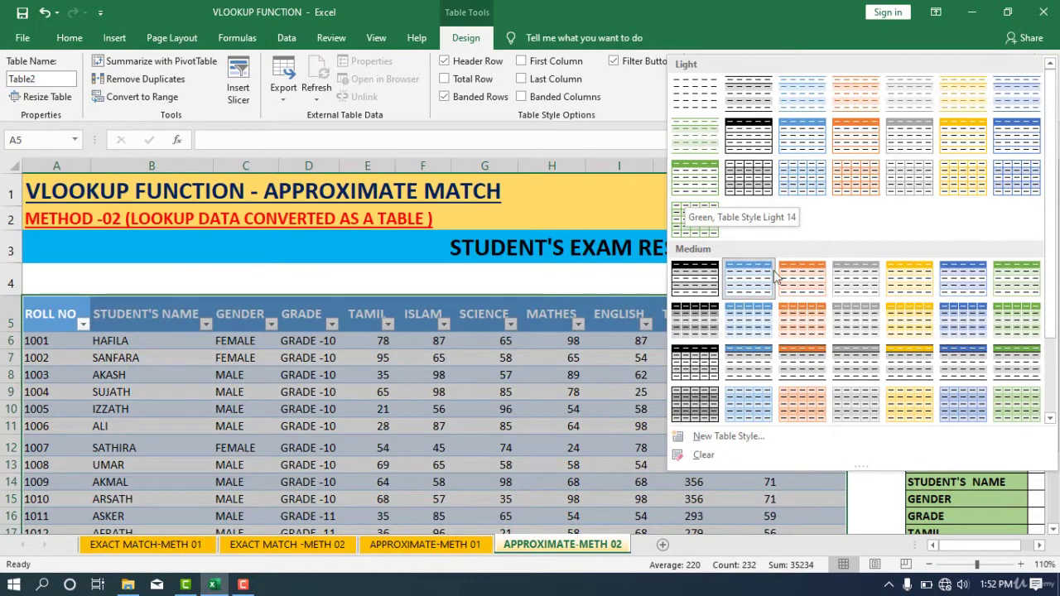
pyautogui.click(958, 282)
pyautogui.click(509, 426)
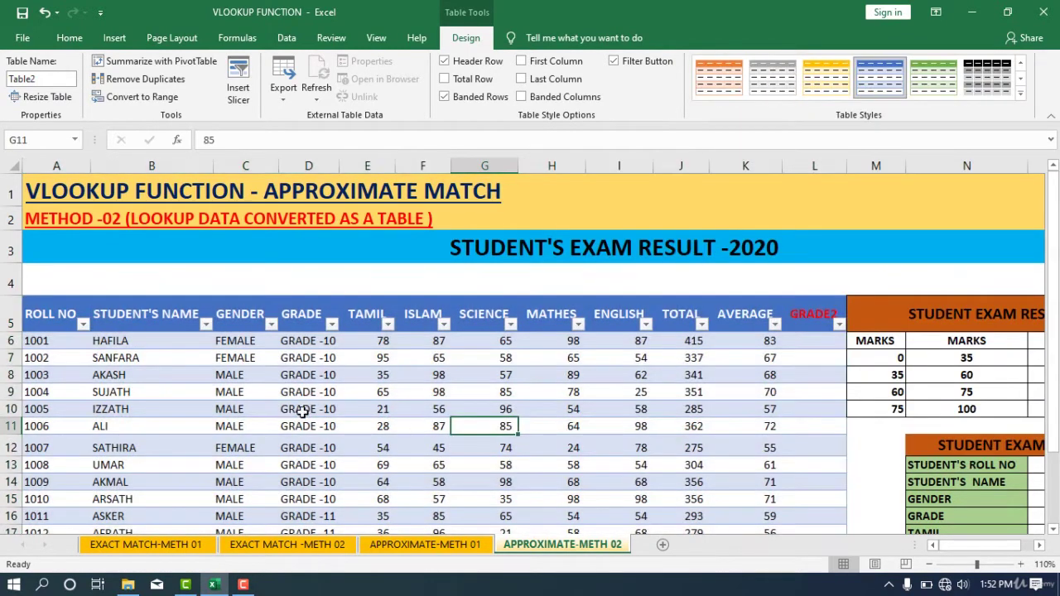
# - Apply the medium orange table style with a light header and full orange banding to the student table
pyautogui.click(1022, 98)
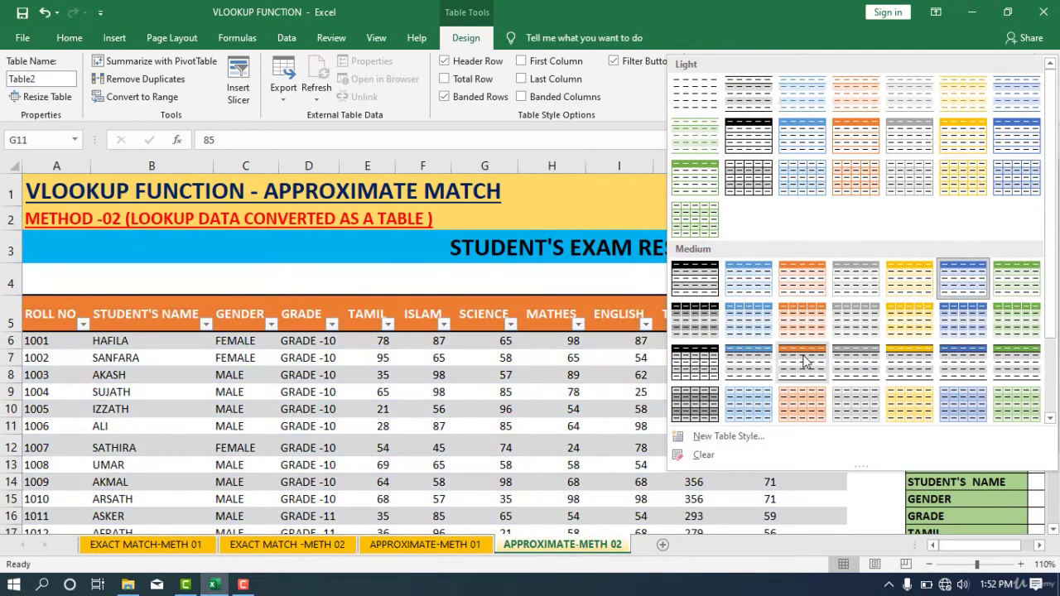
pyautogui.click(812, 416)
pyautogui.scroll(-1, 281, 263)
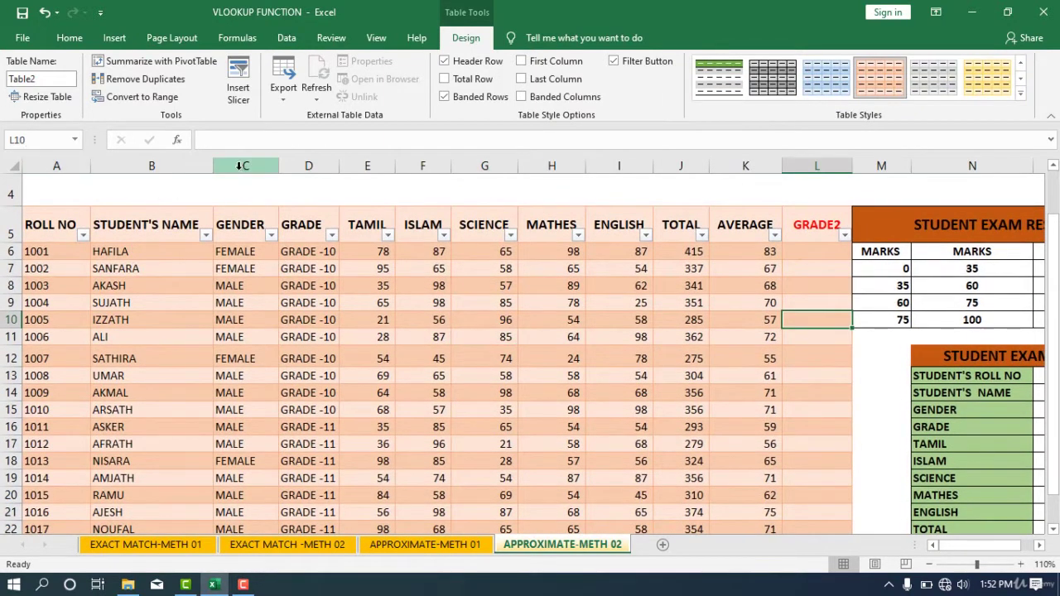
# - Narrow the student's name column and insert an empty column M between the student table and the marks lookup grid
pyautogui.moveTo(214, 163); pyautogui.dragTo(189, 164)
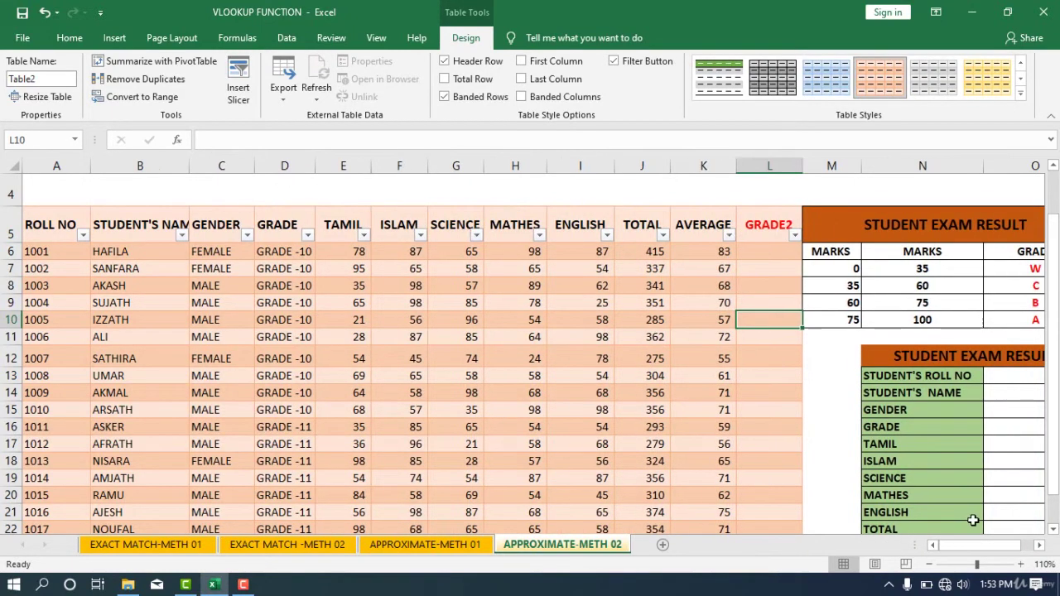
pyautogui.moveTo(967, 545); pyautogui.dragTo(994, 543)
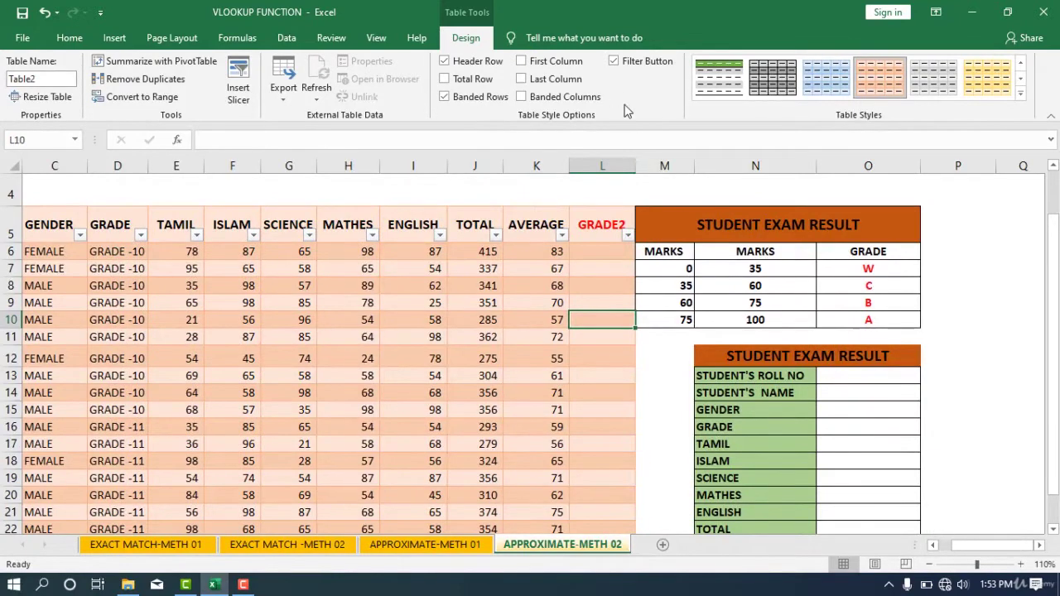
pyautogui.click(664, 166)
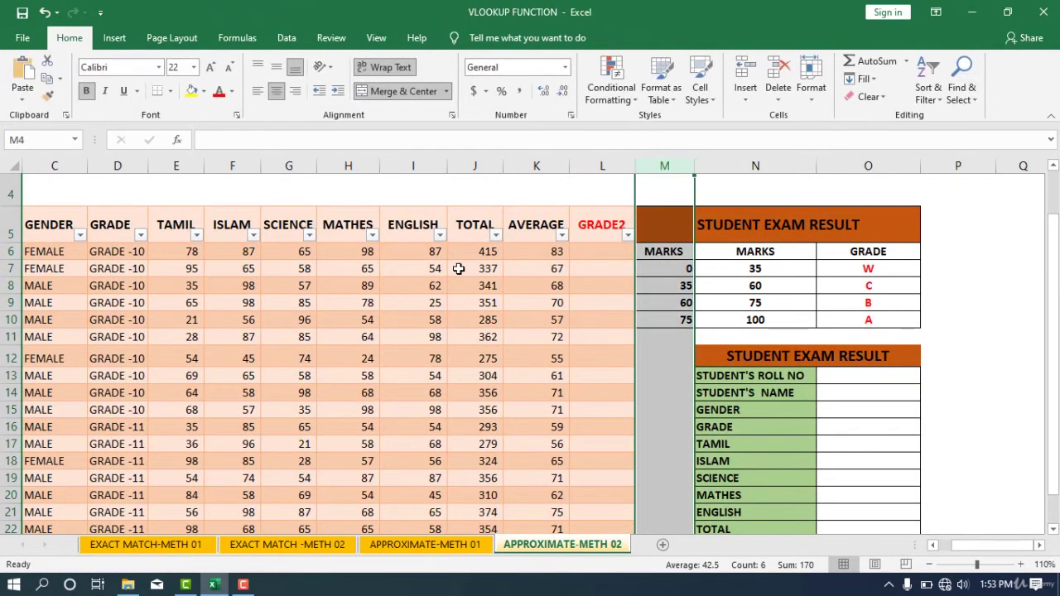
pyautogui.hotkey('ctrl', 'shift', '+')
pyautogui.click(669, 337)
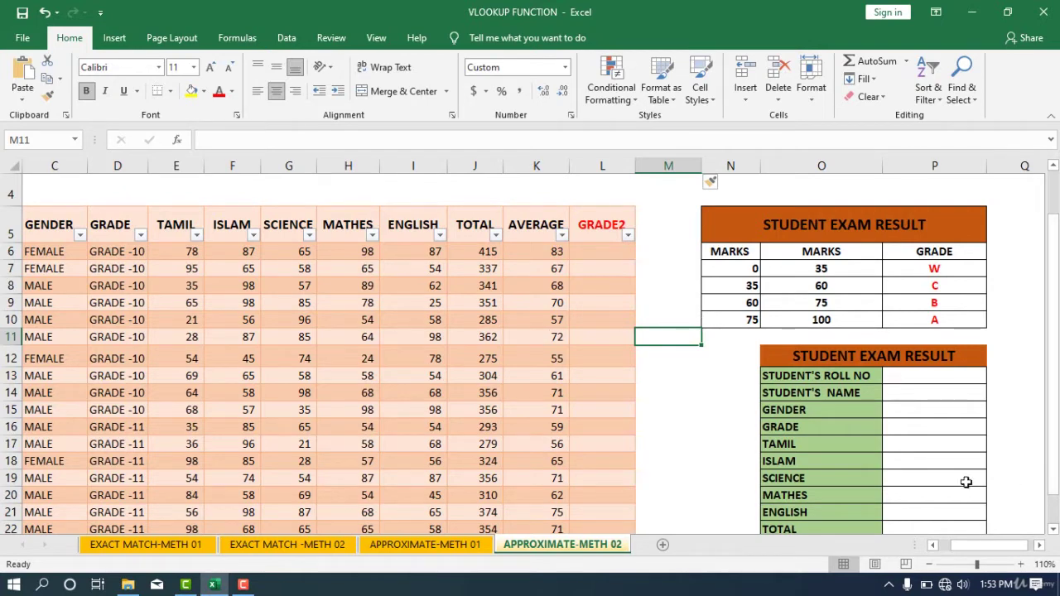
# - Set the worksheet's zoom to a custom 100%
pyautogui.click(1045, 564)
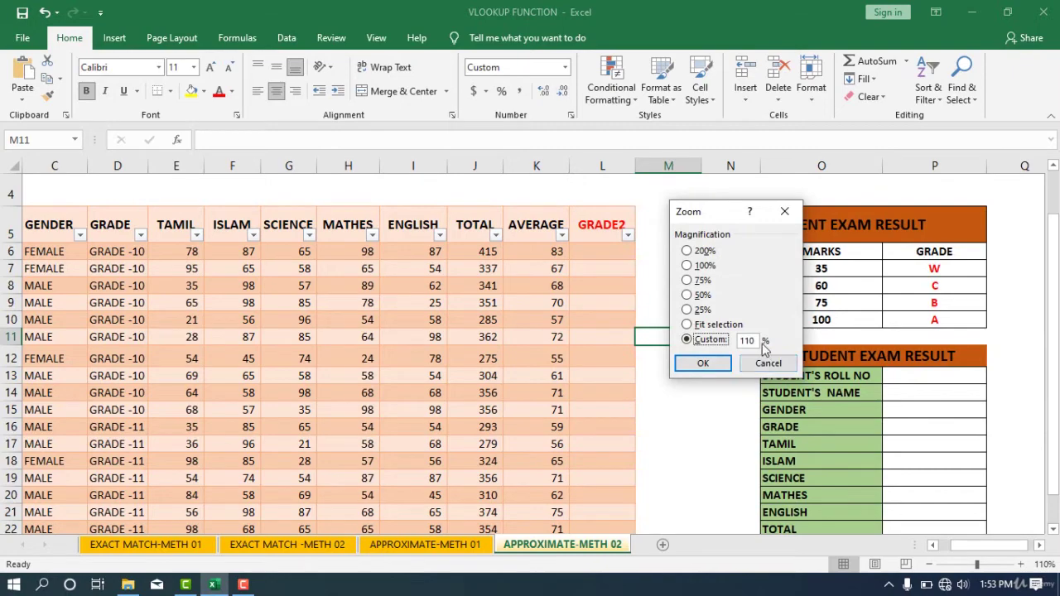
pyautogui.moveTo(754, 335); pyautogui.dragTo(733, 334)
pyautogui.write('100')
pyautogui.press('Return')
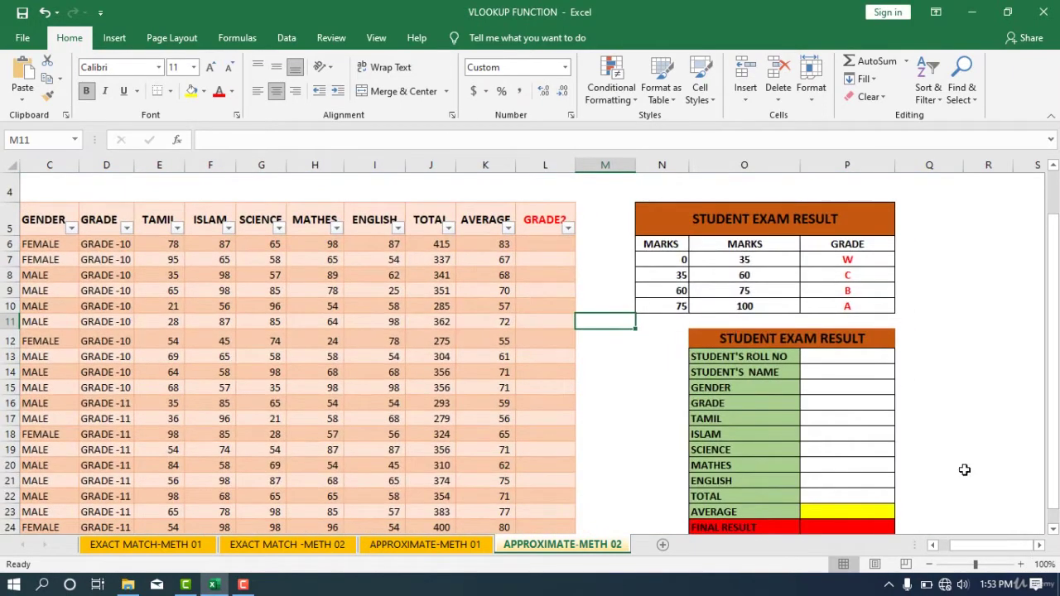
pyautogui.moveTo(976, 548); pyautogui.dragTo(963, 547)
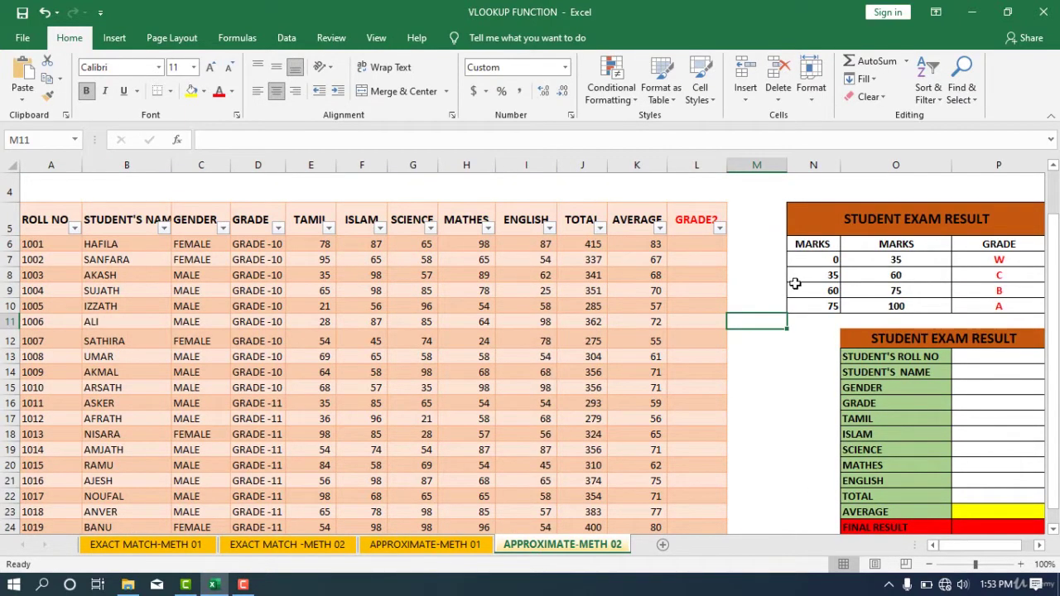
# - Convert the marks-to-grade lookup range N6:P10 into a table with headers, leaving out the merged title row
pyautogui.scroll(1, 795, 284)
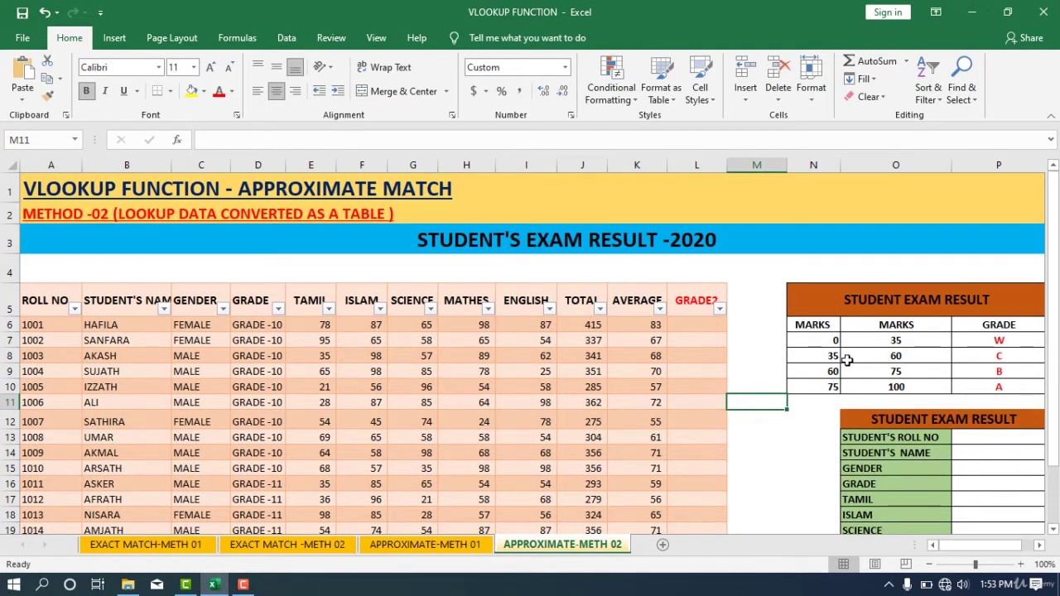
pyautogui.scroll(-1, 847, 359)
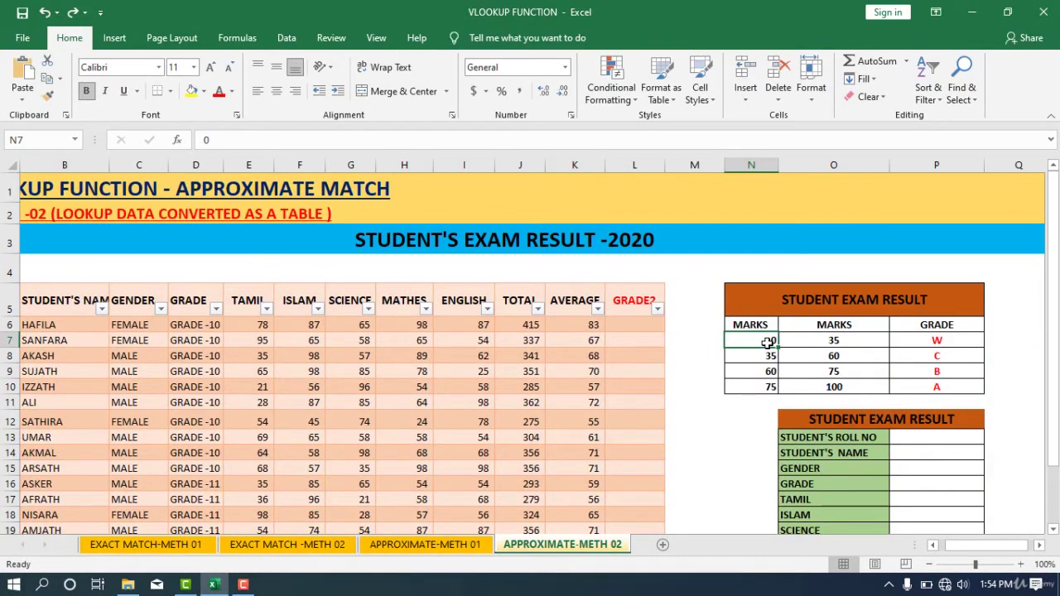
pyautogui.hotkey('ctrl', 't')
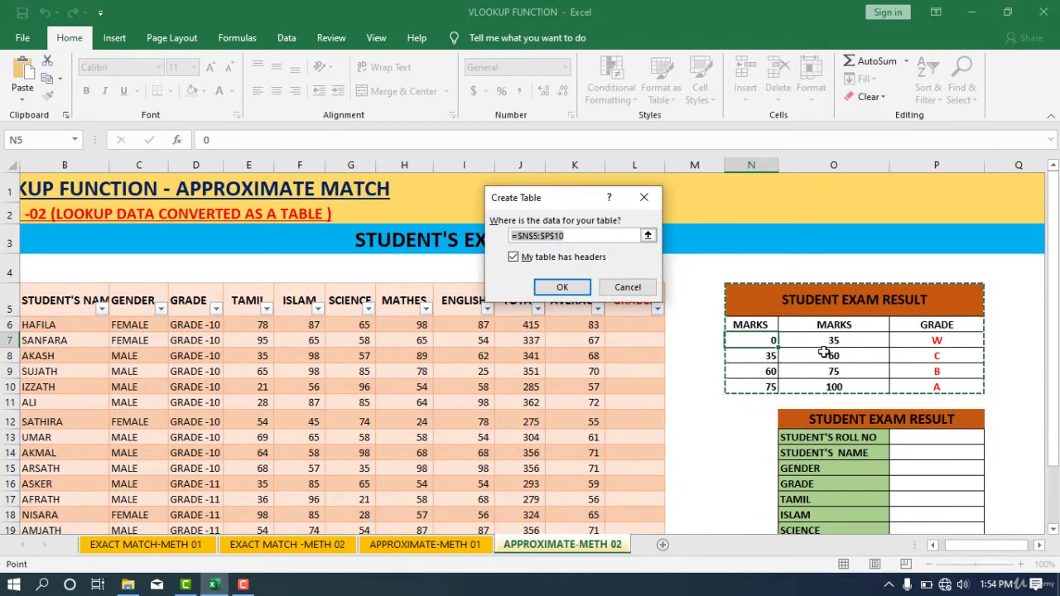
pyautogui.moveTo(756, 343); pyautogui.dragTo(967, 391)
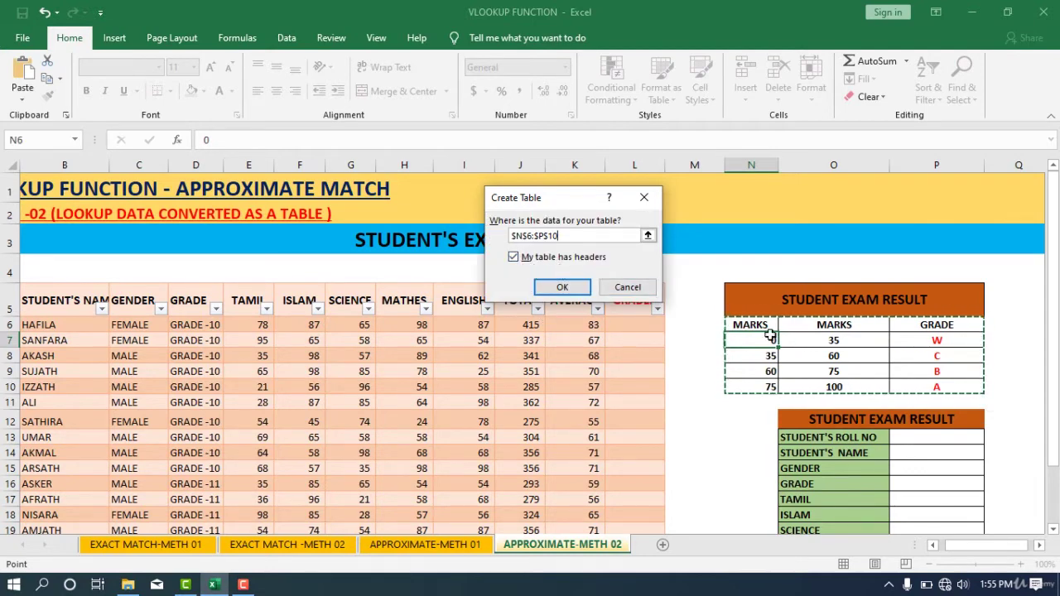
pyautogui.click(555, 295)
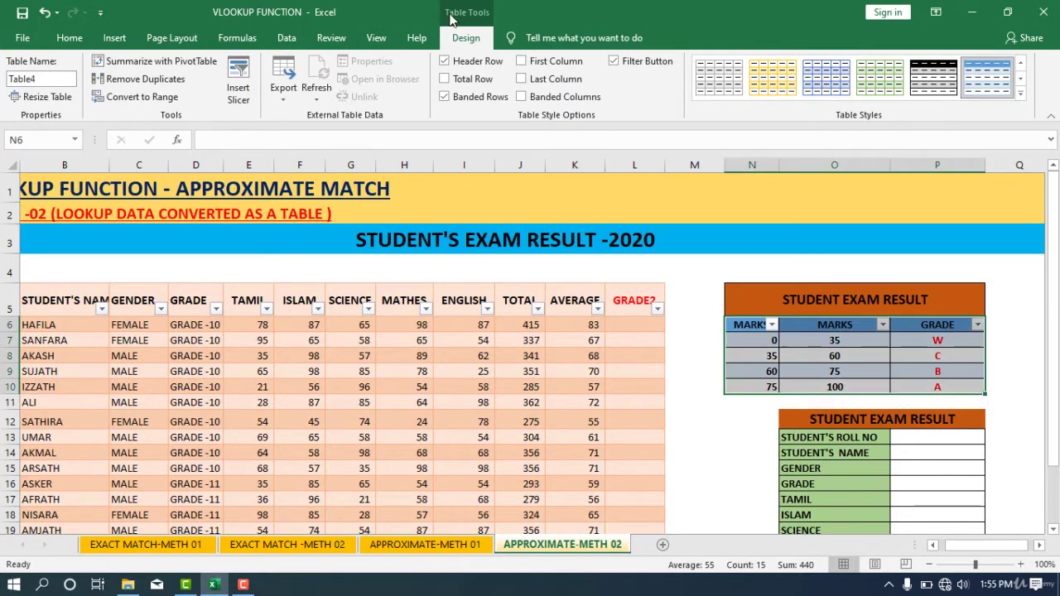
# - Apply the light gold table style with a solid gold header row to the marks lookup table
pyautogui.click(1021, 96)
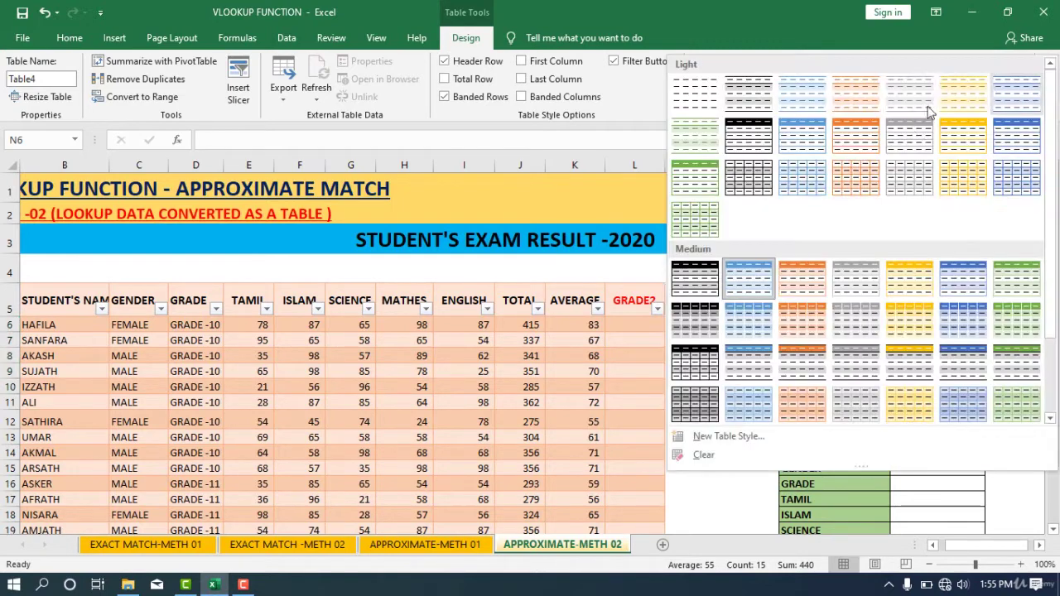
pyautogui.click(957, 139)
pyautogui.click(970, 241)
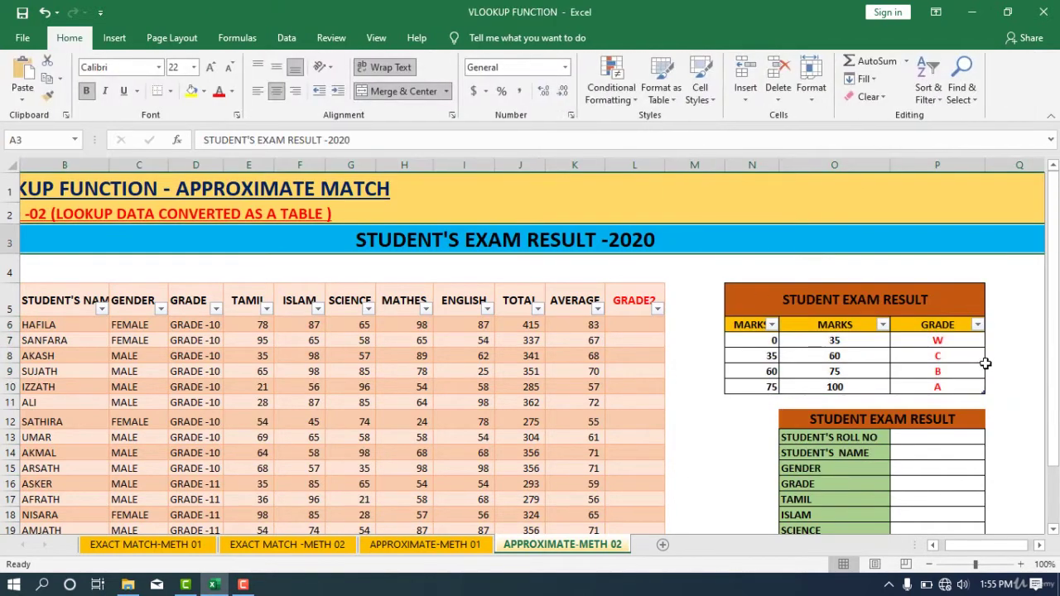
pyautogui.click(936, 371)
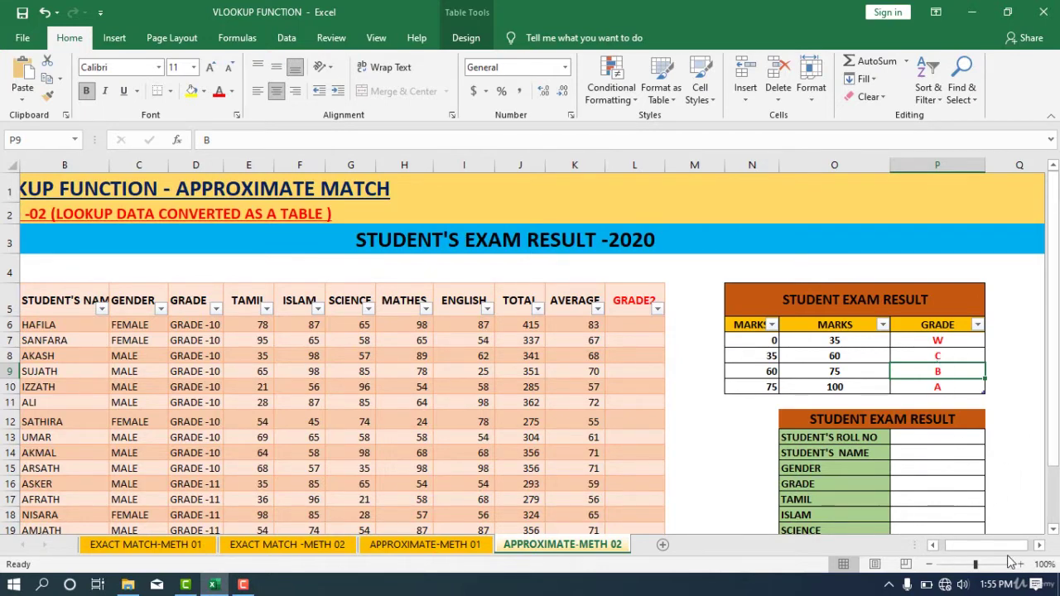
# - Narrow the empty column M between the student table and the marks lookup table
pyautogui.moveTo(1010, 548); pyautogui.dragTo(993, 550)
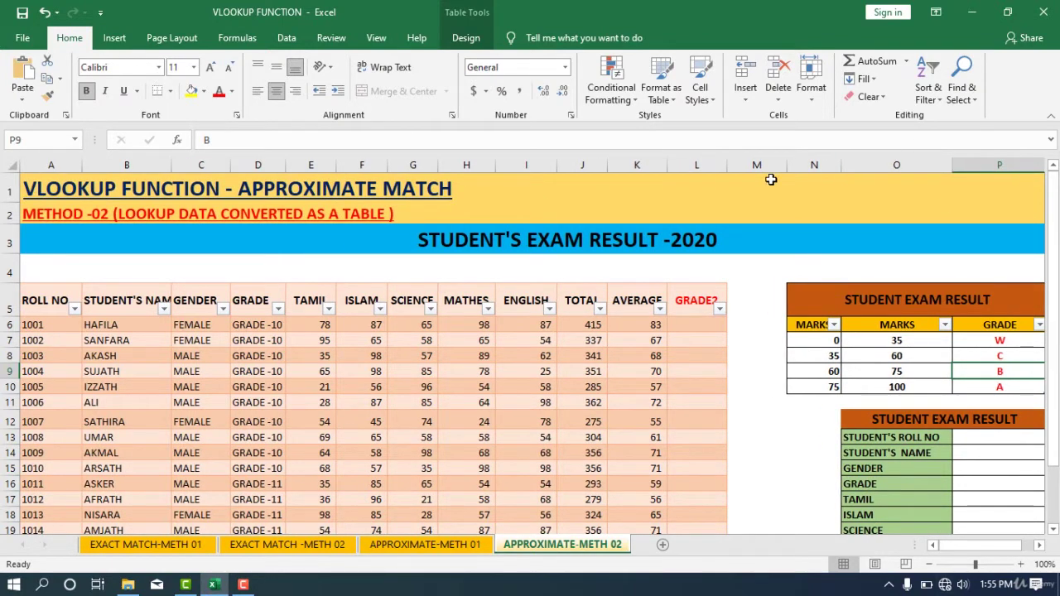
pyautogui.moveTo(788, 171); pyautogui.dragTo(753, 172)
pyautogui.scroll(-3, 799, 363)
pyautogui.scroll(3, 799, 363)
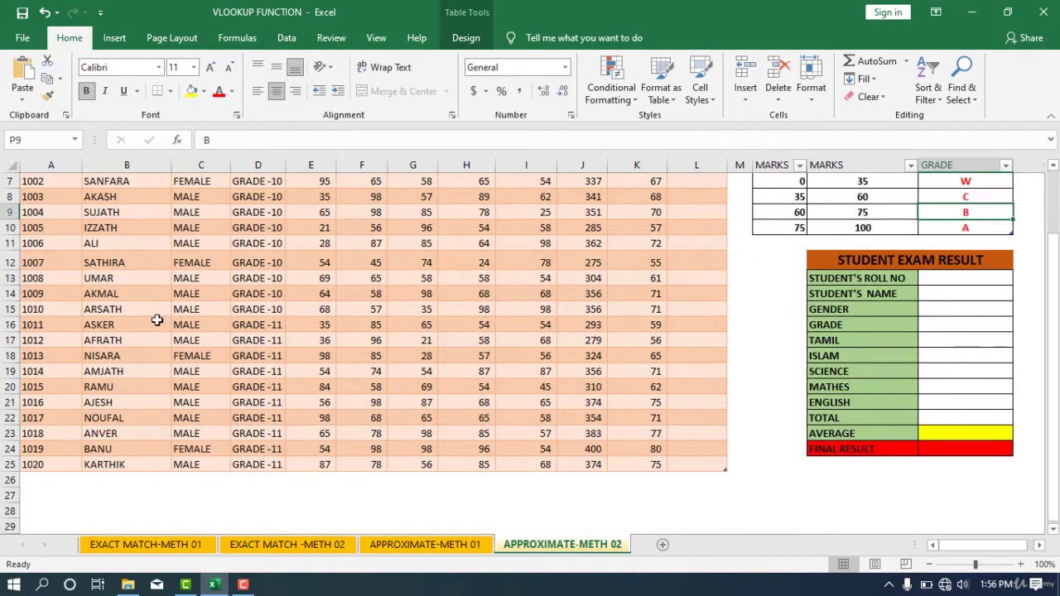
pyautogui.scroll(-2, 140, 393)
pyautogui.scroll(1, 1000, 355)
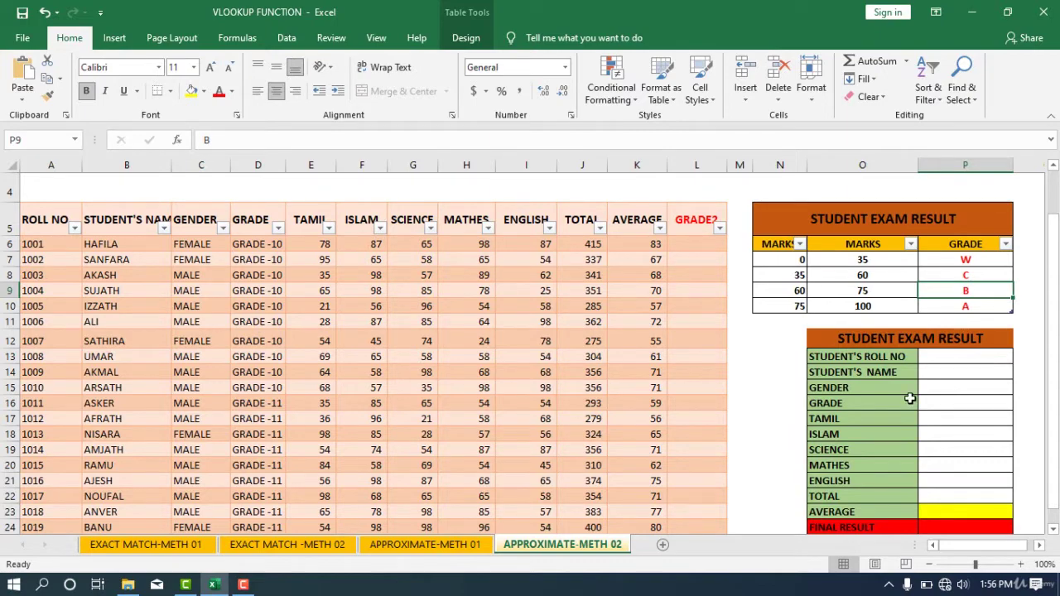
pyautogui.scroll(1, 743, 400)
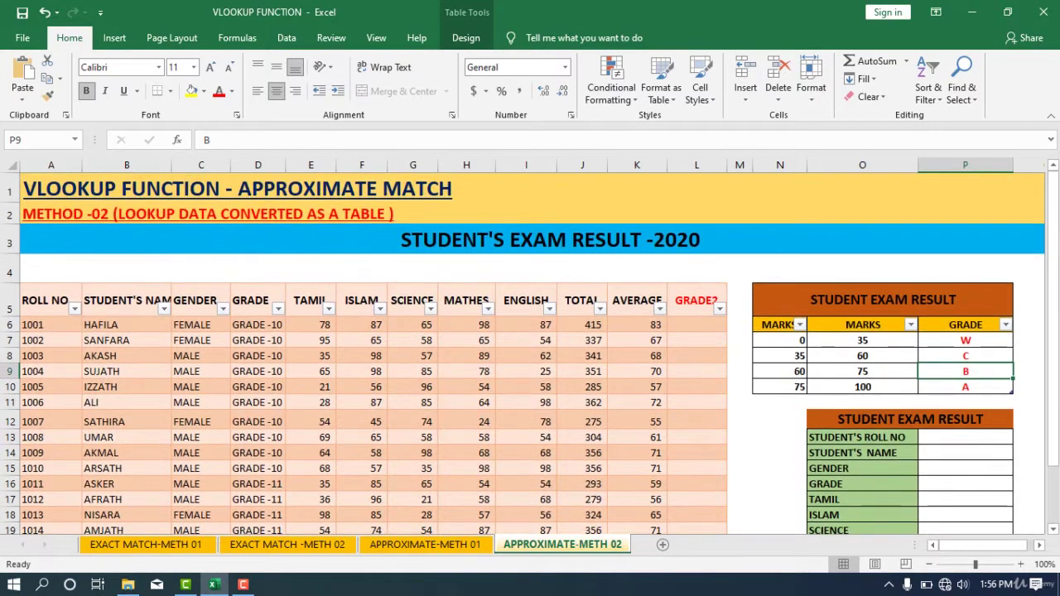
# - Rename the student results table as RESULT
pyautogui.click(56, 328)
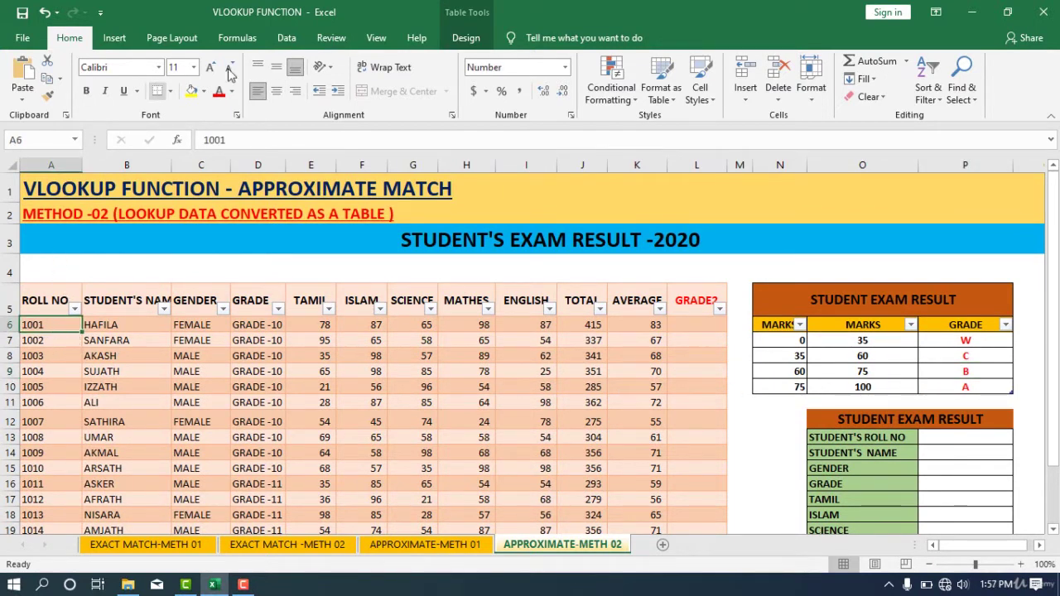
pyautogui.click(466, 37)
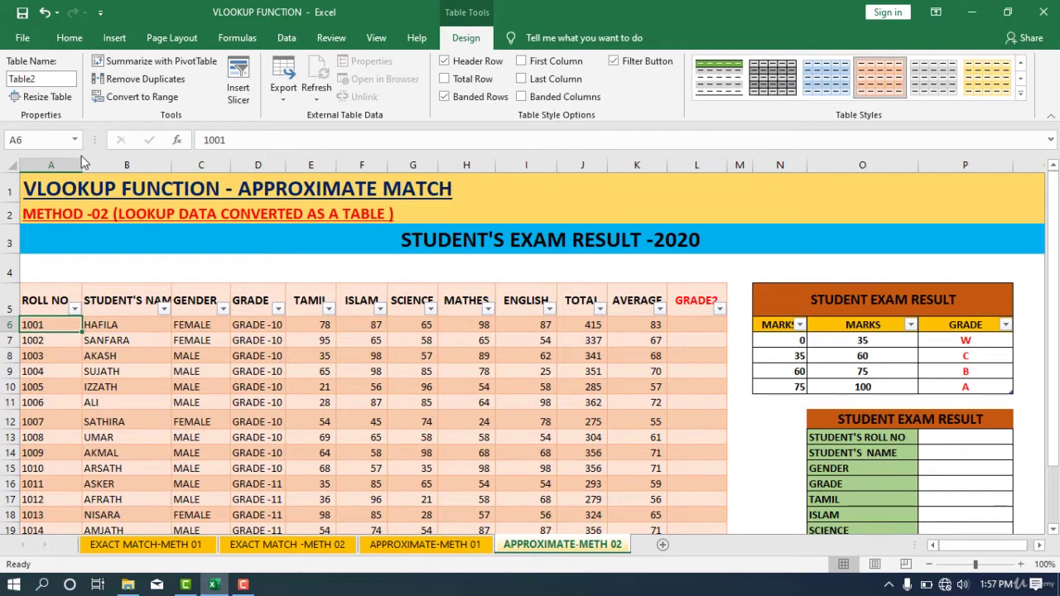
pyautogui.click(17, 79)
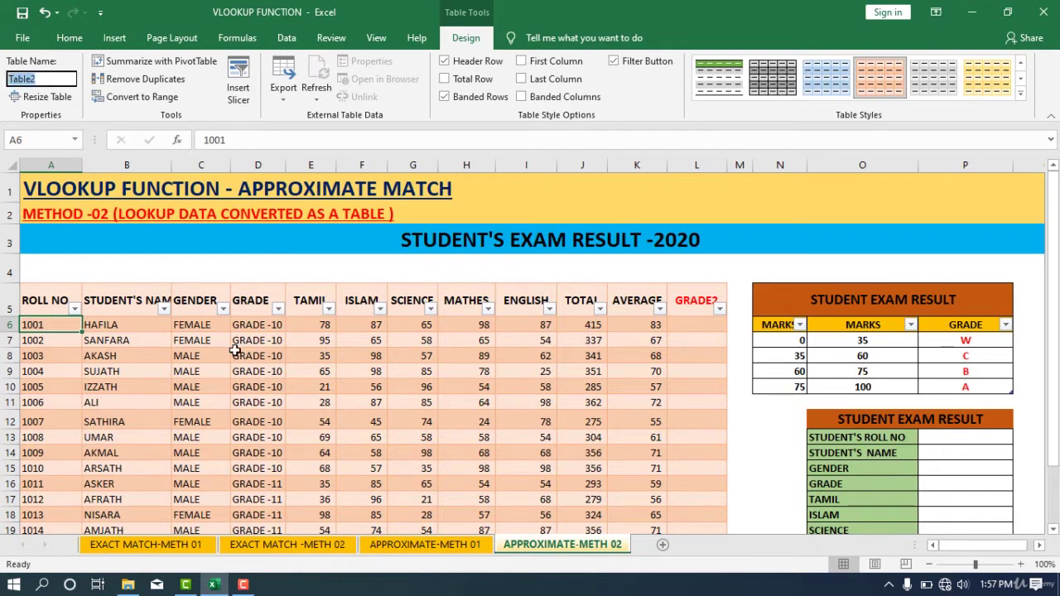
pyautogui.write('RESULT')
pyautogui.press('Return')
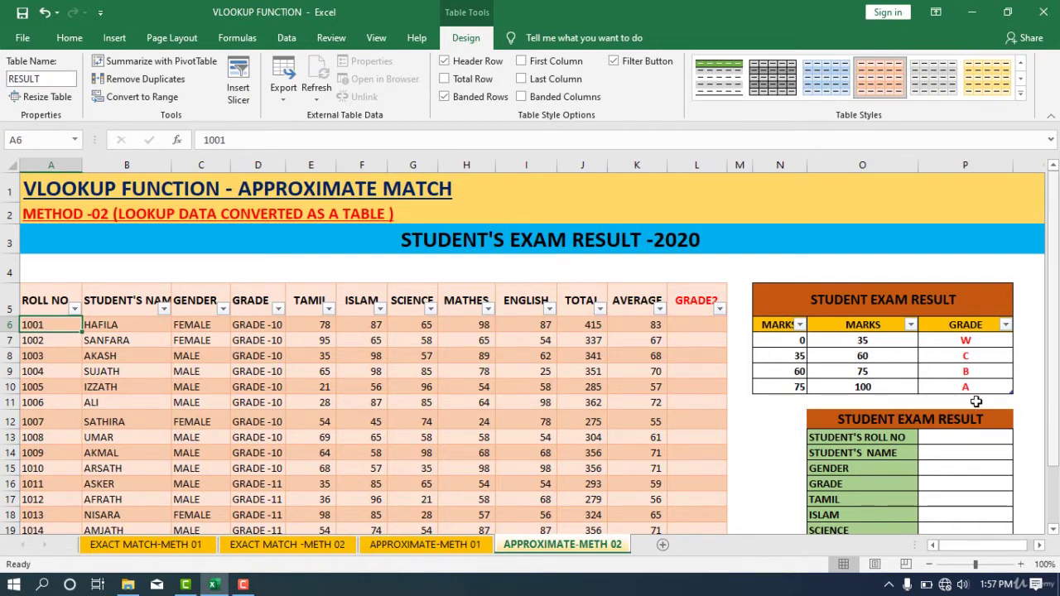
# - Rename the marks lookup table as GRADE
pyautogui.click(791, 342)
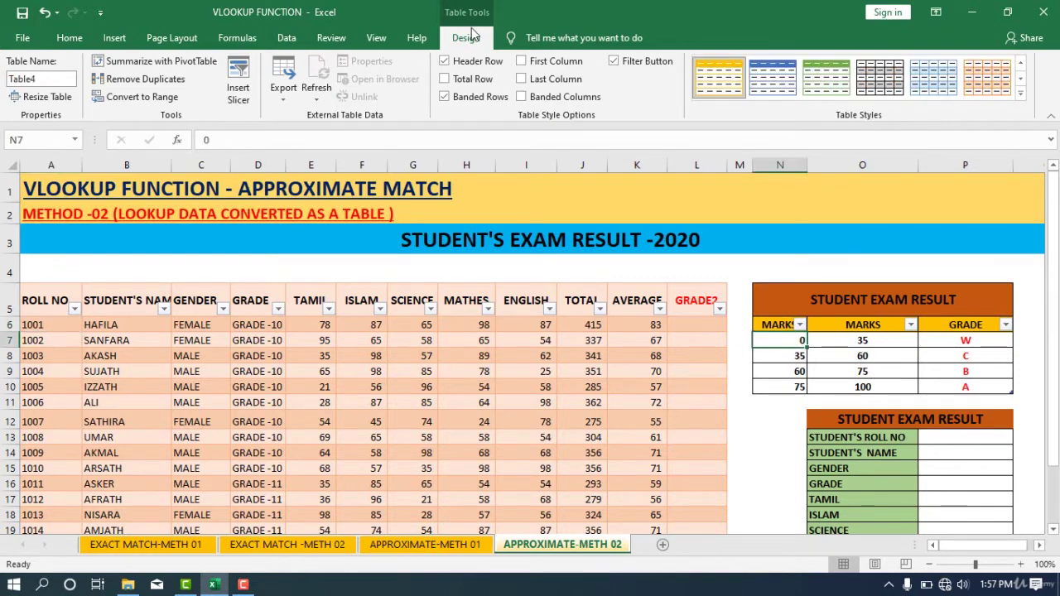
pyautogui.click(57, 80)
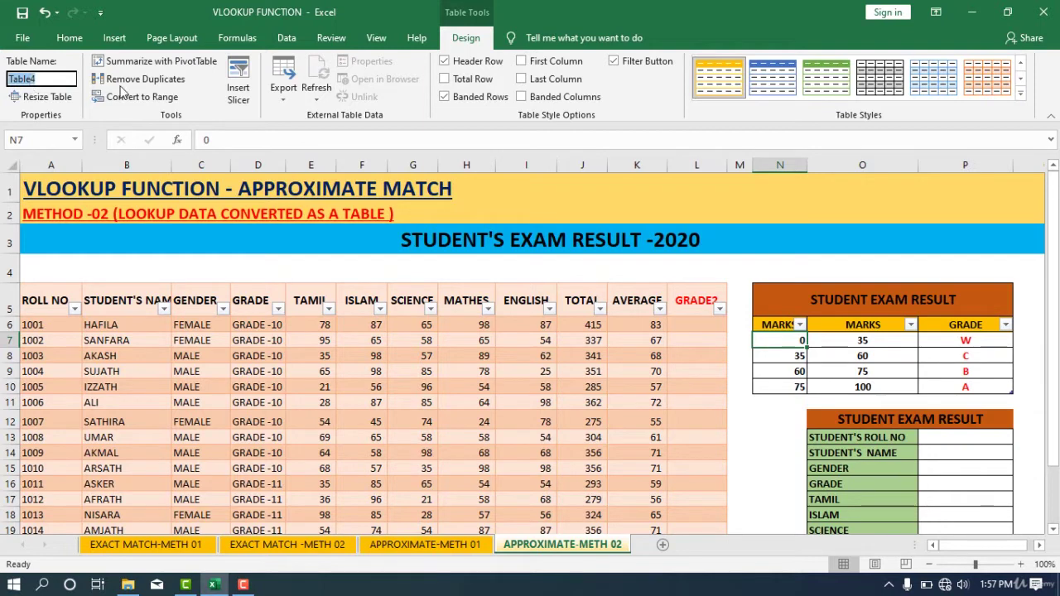
pyautogui.write('GRAD')
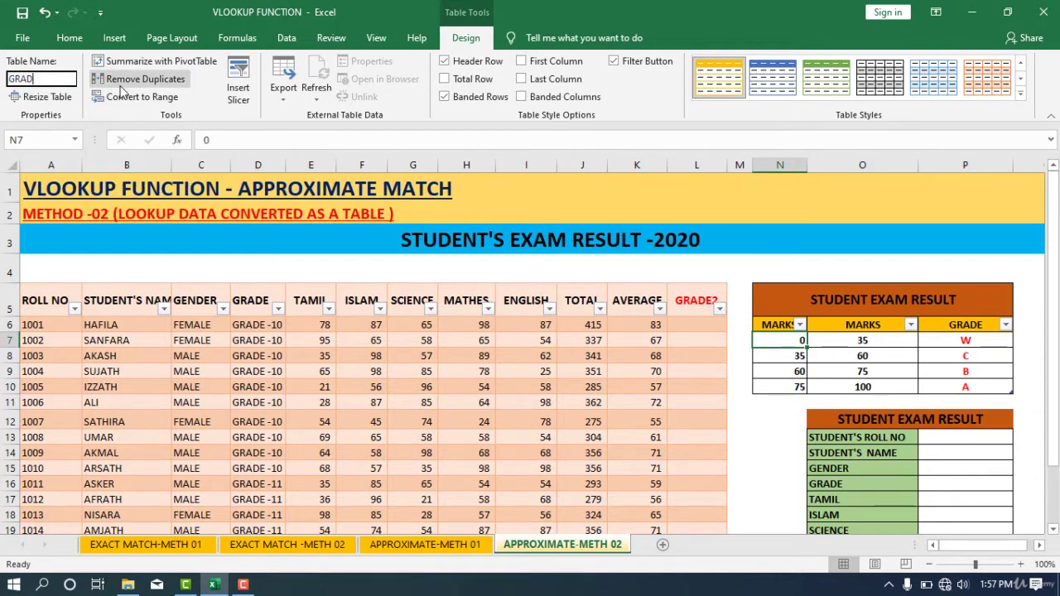
pyautogui.write('E')
pyautogui.press('Return')
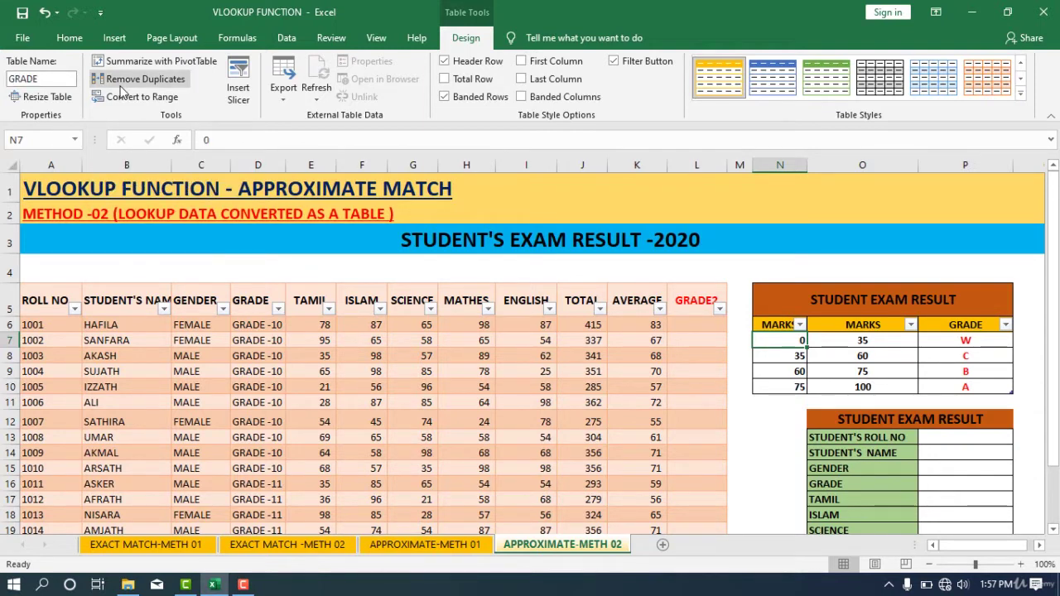
# - Review the workbook's table names in the Name Manager and close it
pyautogui.click(374, 453)
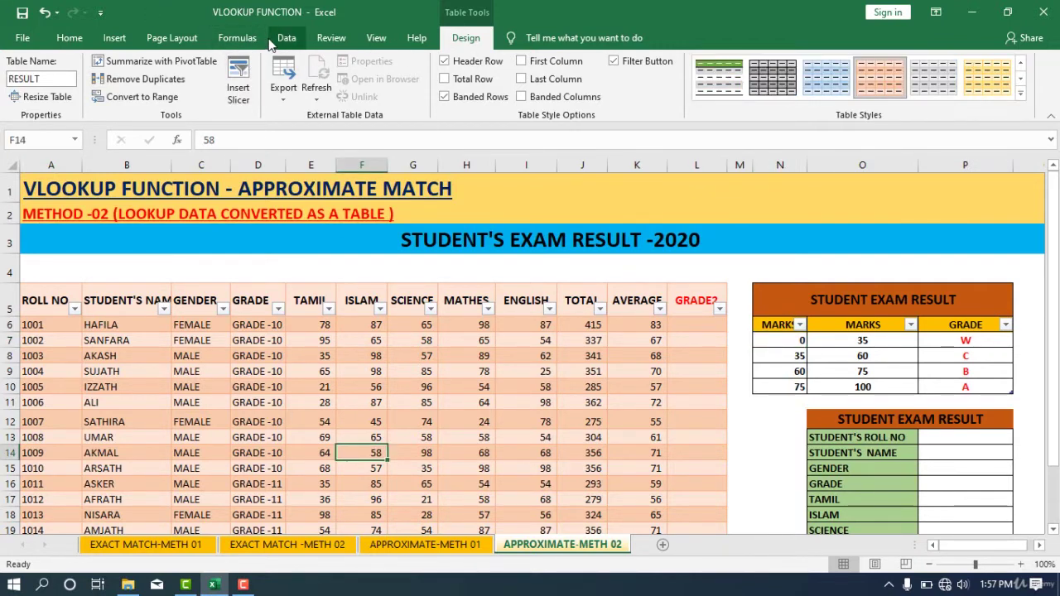
pyautogui.click(237, 38)
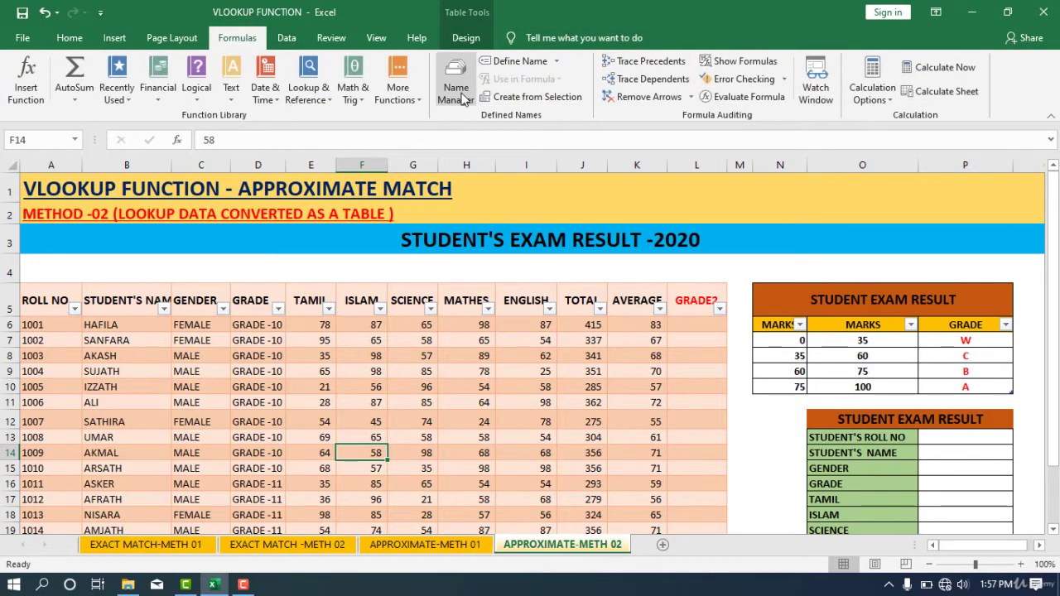
pyautogui.click(464, 98)
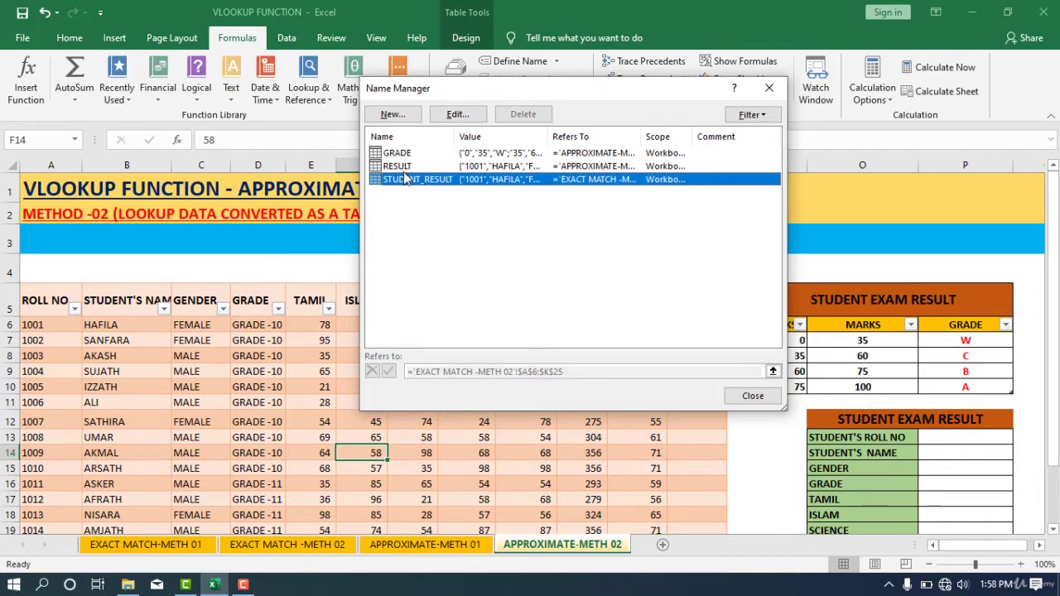
pyautogui.click(769, 88)
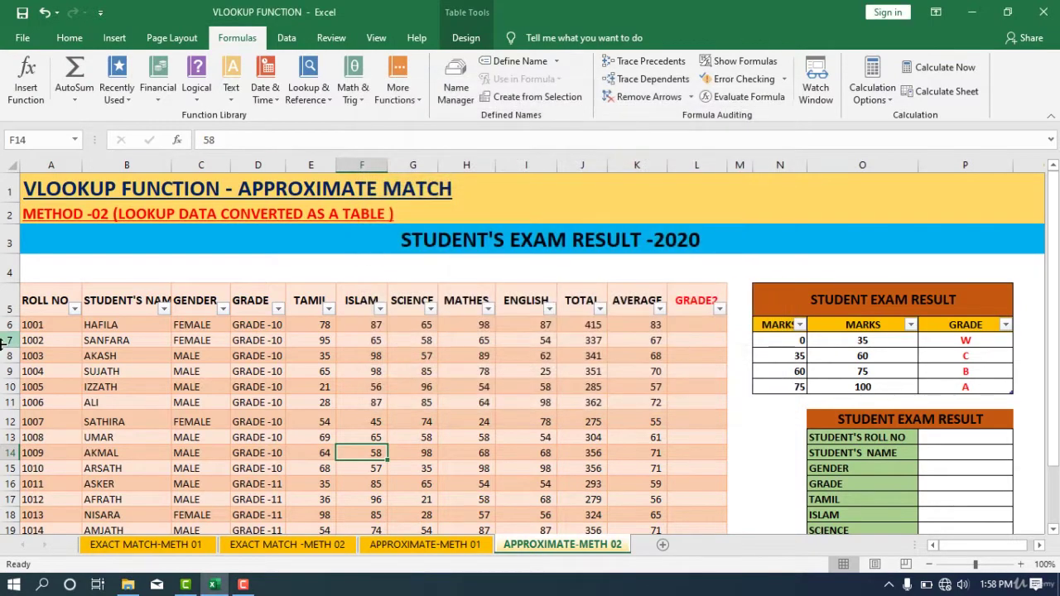
# - Add a List data validation to the STUDENT'S ROLL NO cell P13, using the roll numbers in A6:A25 as its source
pyautogui.scroll(-1, 946, 387)
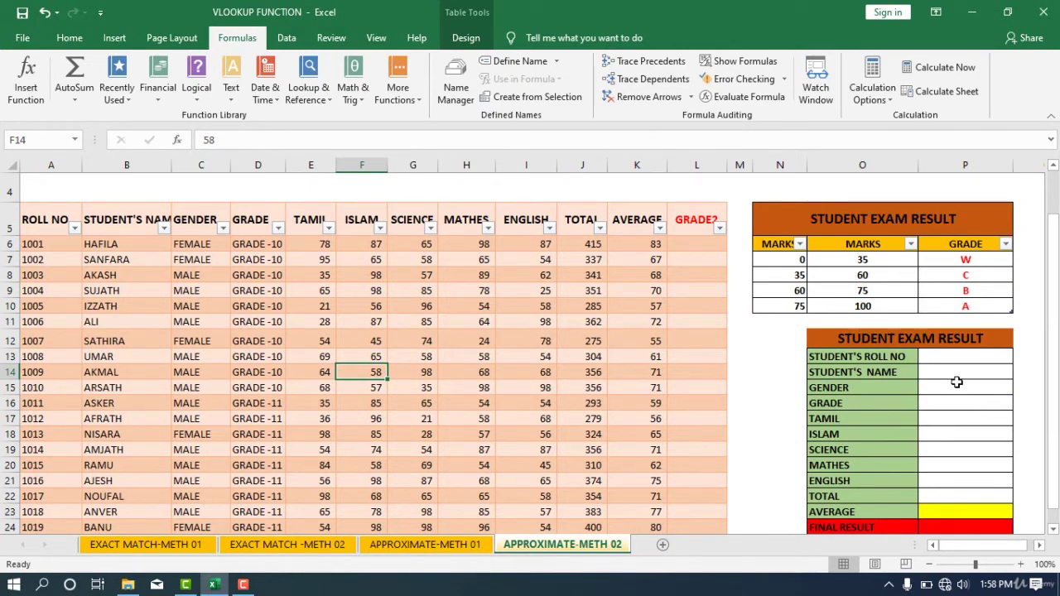
pyautogui.click(972, 357)
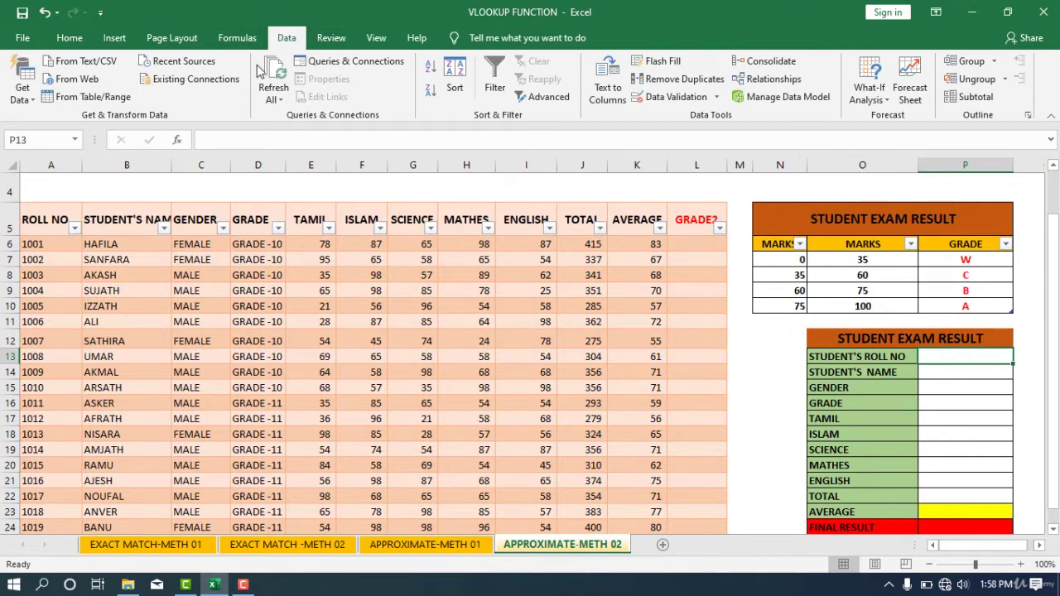
pyautogui.click(667, 96)
pyautogui.click(554, 211)
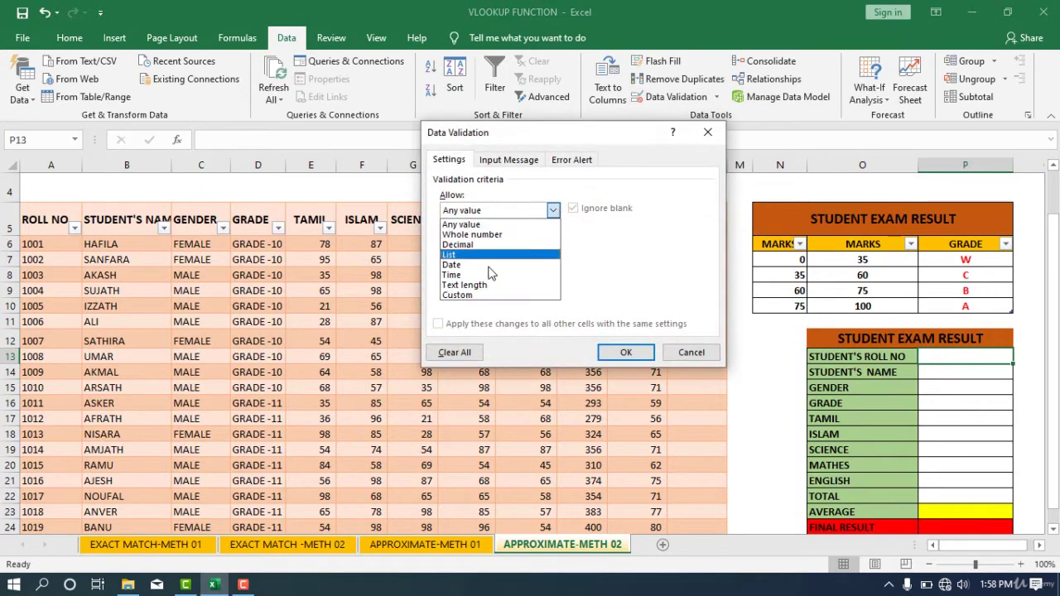
pyautogui.click(550, 240)
pyautogui.click(553, 211)
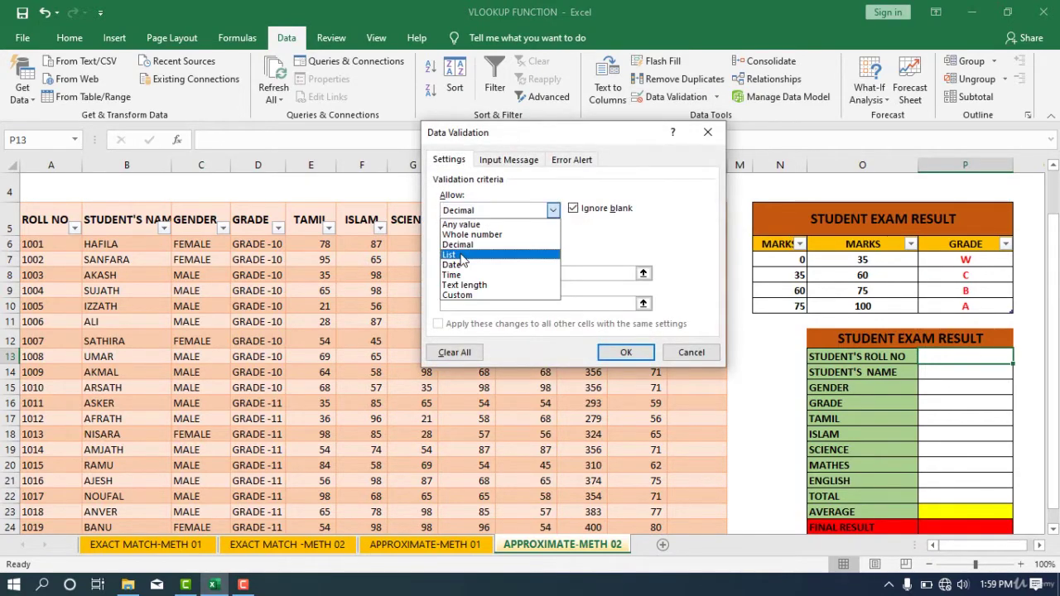
pyautogui.click(546, 260)
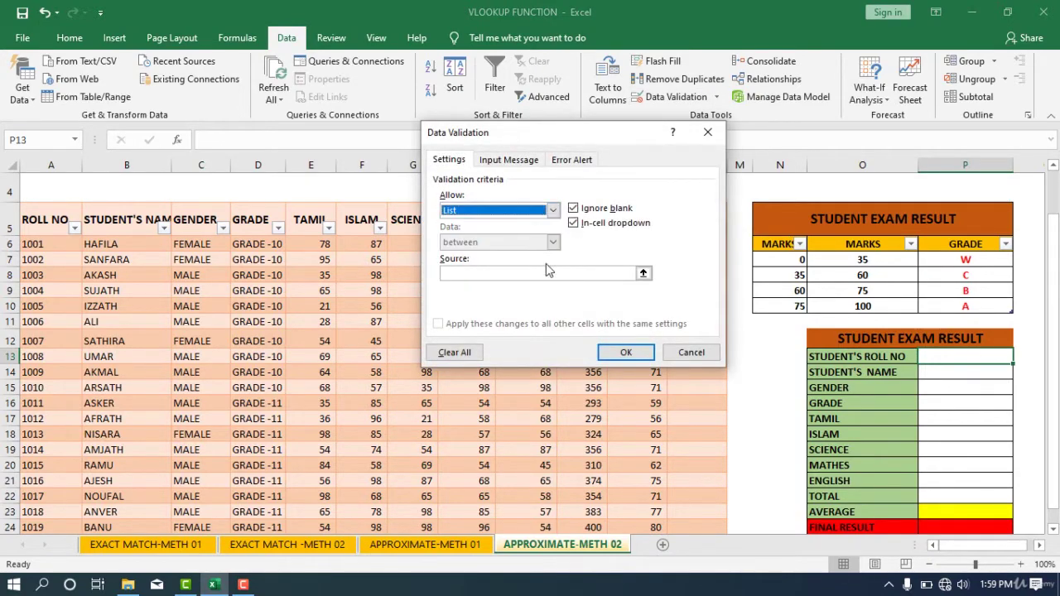
pyautogui.click(643, 274)
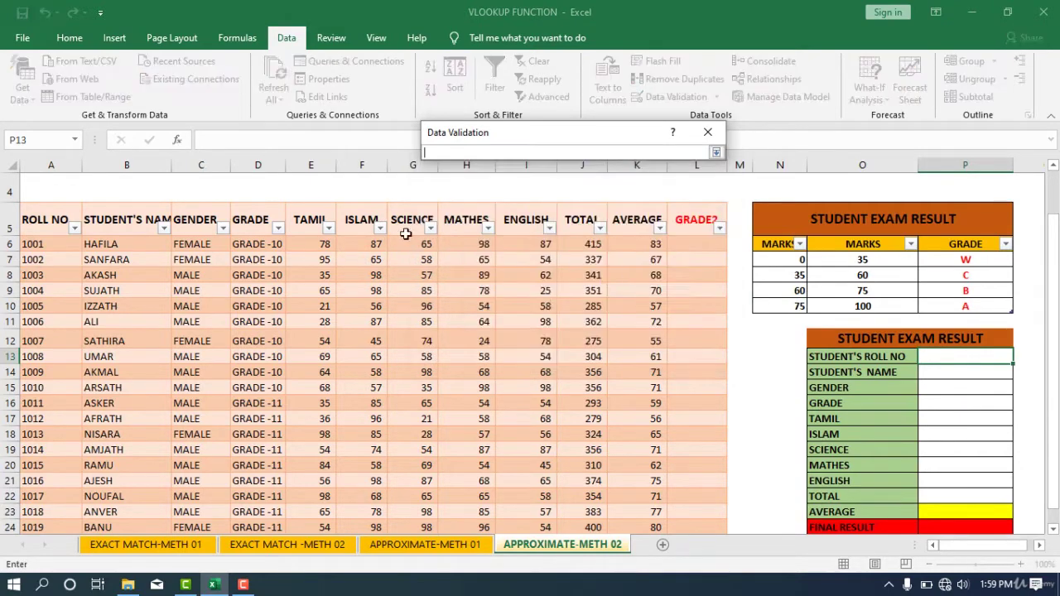
pyautogui.click(59, 247)
pyautogui.moveTo(60, 249); pyautogui.dragTo(59, 480)
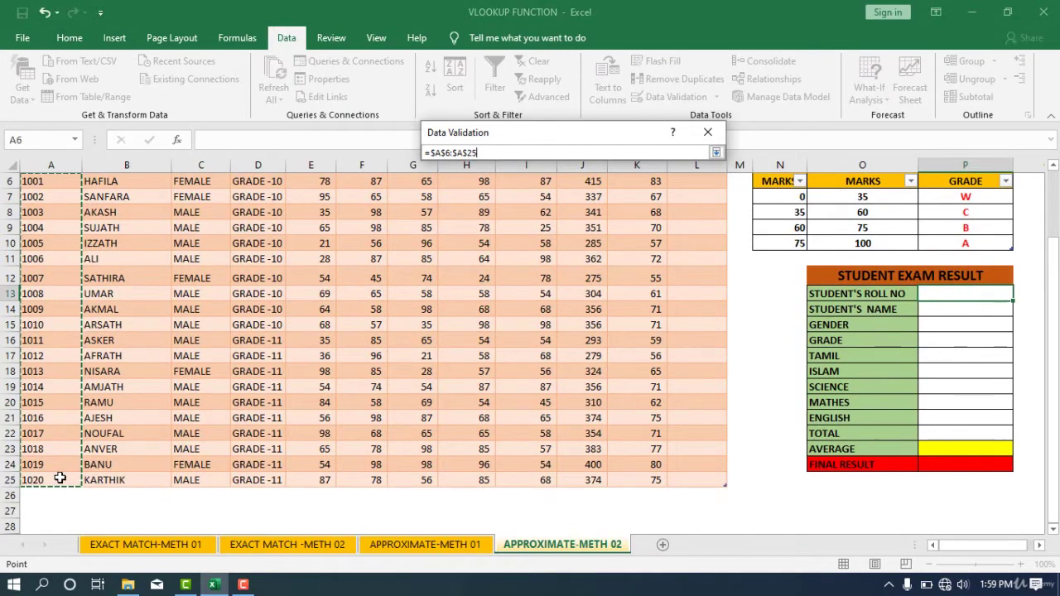
pyautogui.press('Return')
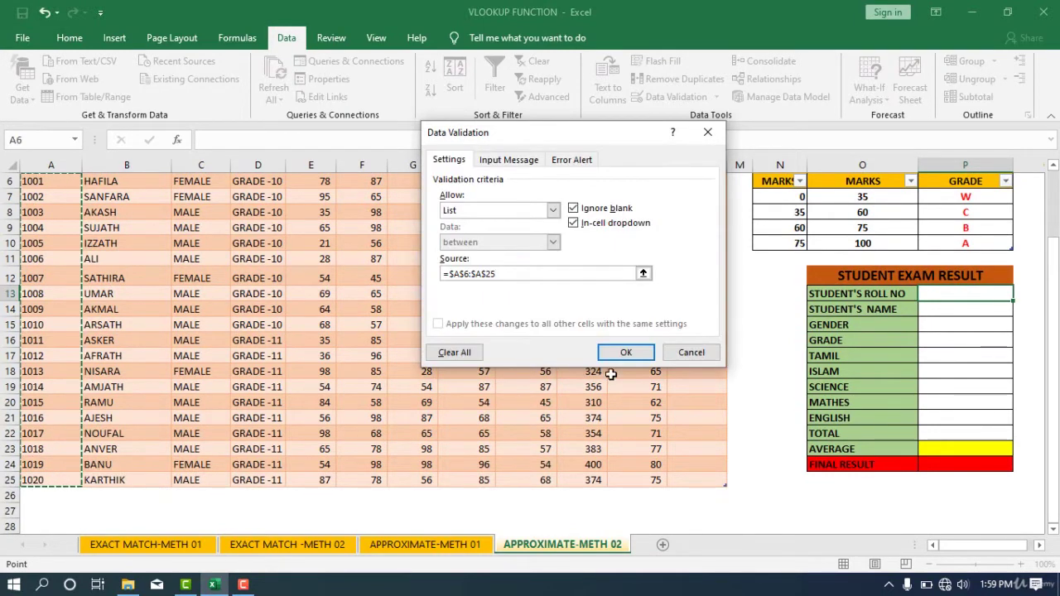
pyautogui.click(626, 353)
# - Check the roll numbers offered in cell P13's drop-down list without choosing one
pyautogui.click(1019, 295)
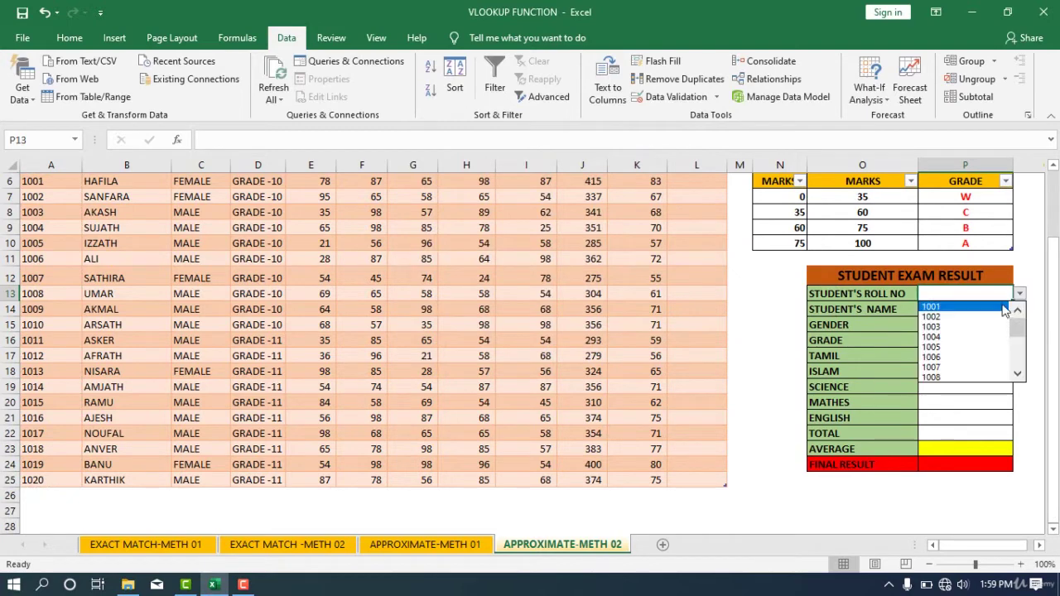
pyautogui.scroll(-1, 1016, 342)
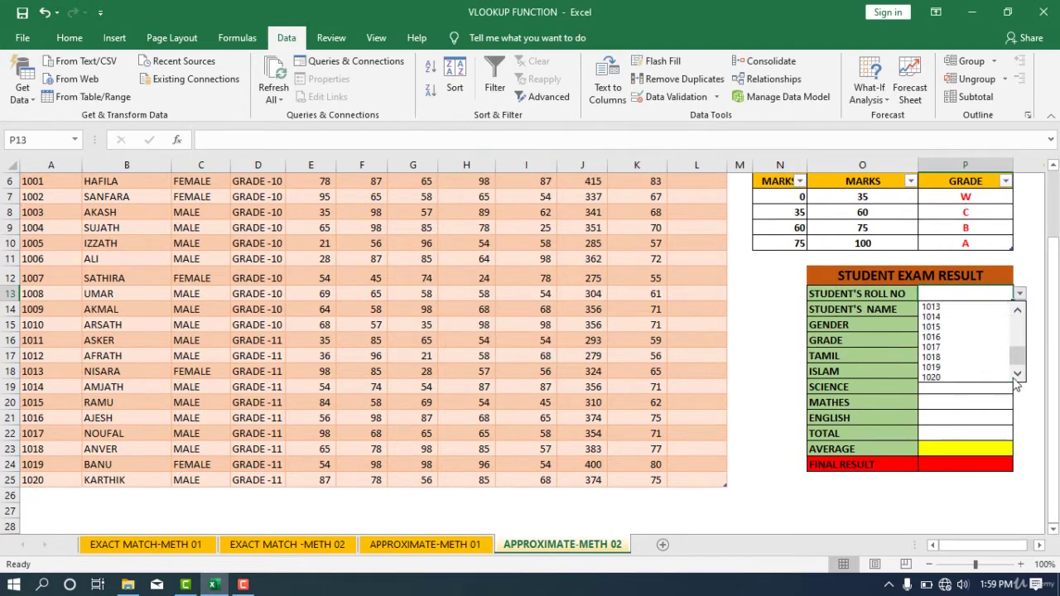
pyautogui.click(1027, 231)
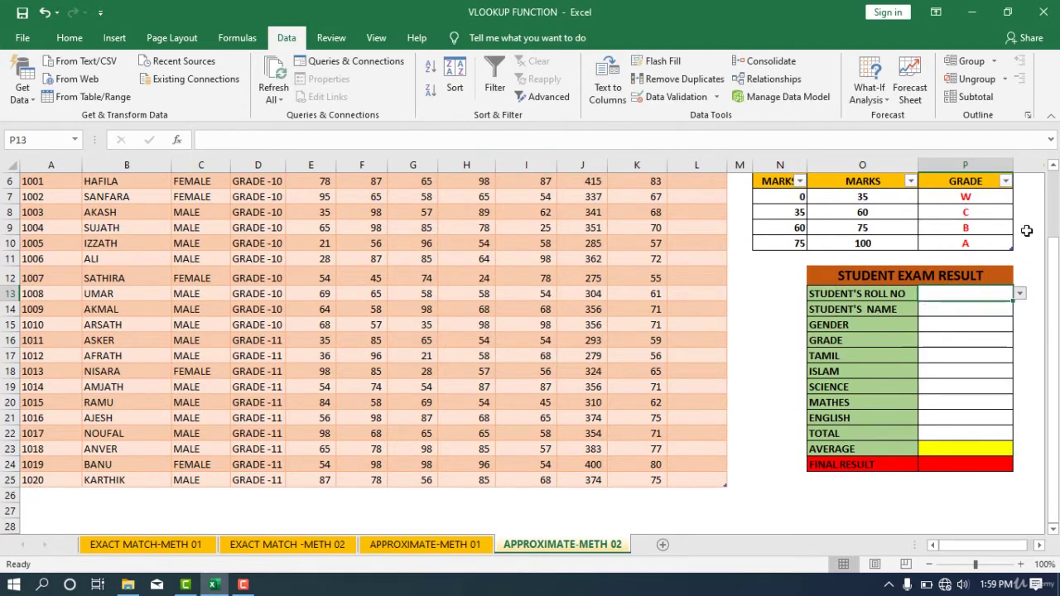
# - Choose the first roll number from the drop-down list in the STUDENT'S ROLL NO cell P13
pyautogui.click(920, 310)
pyautogui.scroll(1, 934, 310)
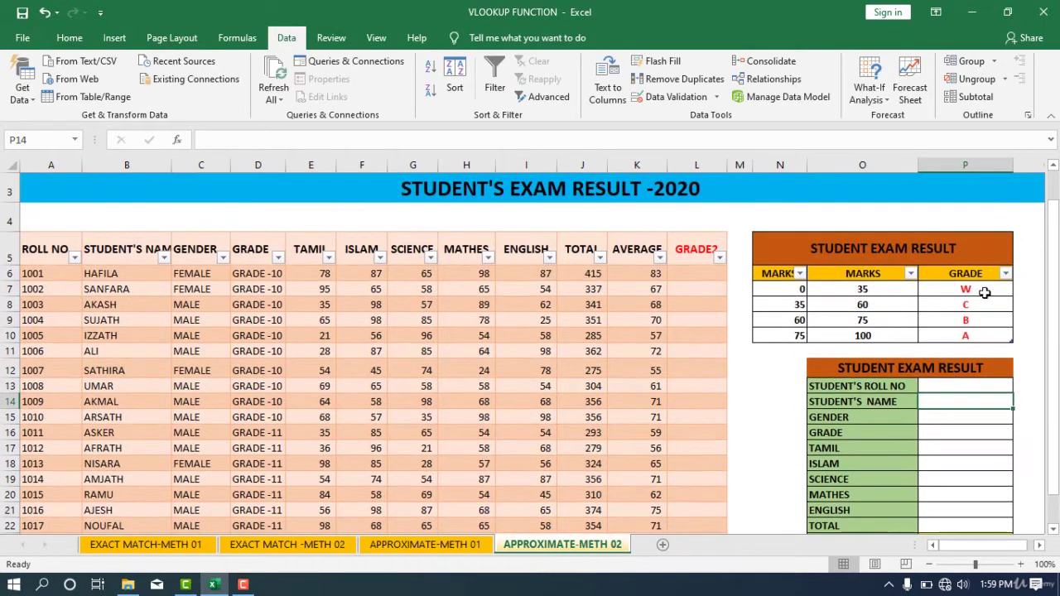
pyautogui.click(963, 385)
pyautogui.click(1020, 386)
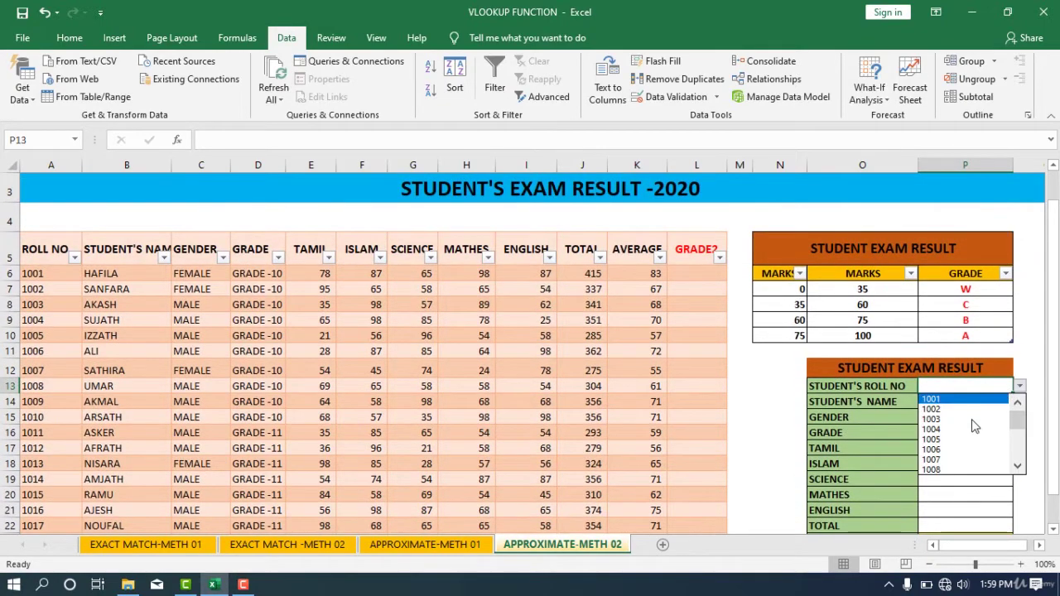
pyautogui.click(958, 408)
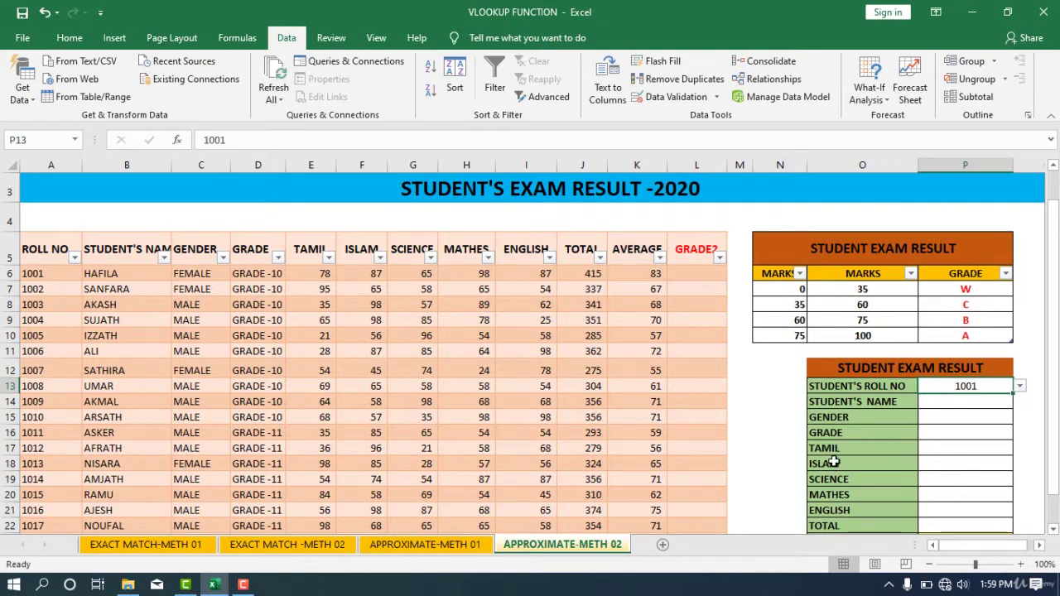
# - Enter =VLOOKUP(P13,RESULT,2,FALSE) in the STUDENT'S NAME cell P14 to look up the name by exact match
pyautogui.scroll(-1, 834, 494)
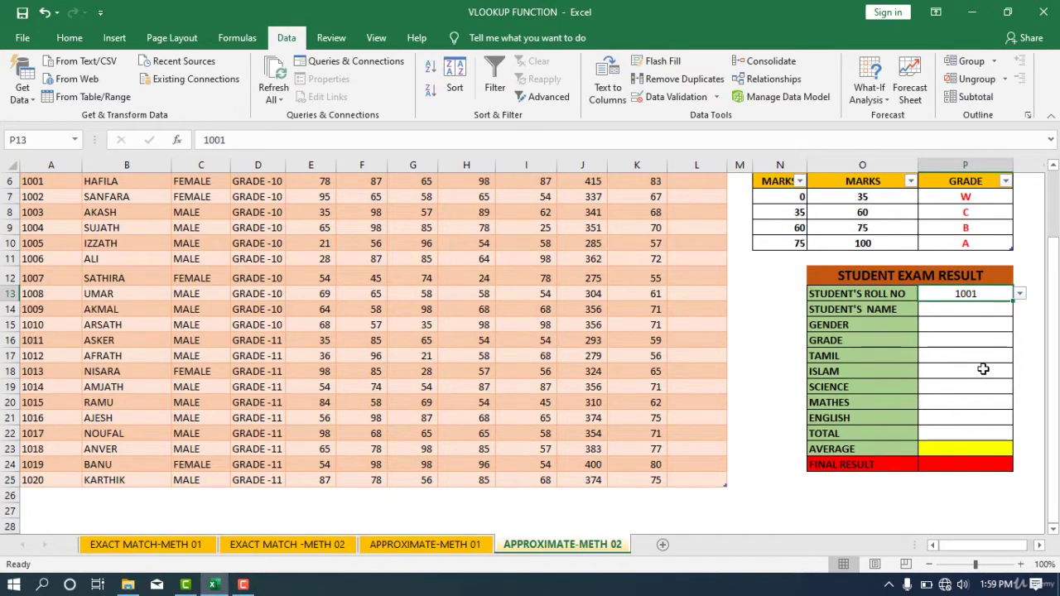
pyautogui.click(959, 310)
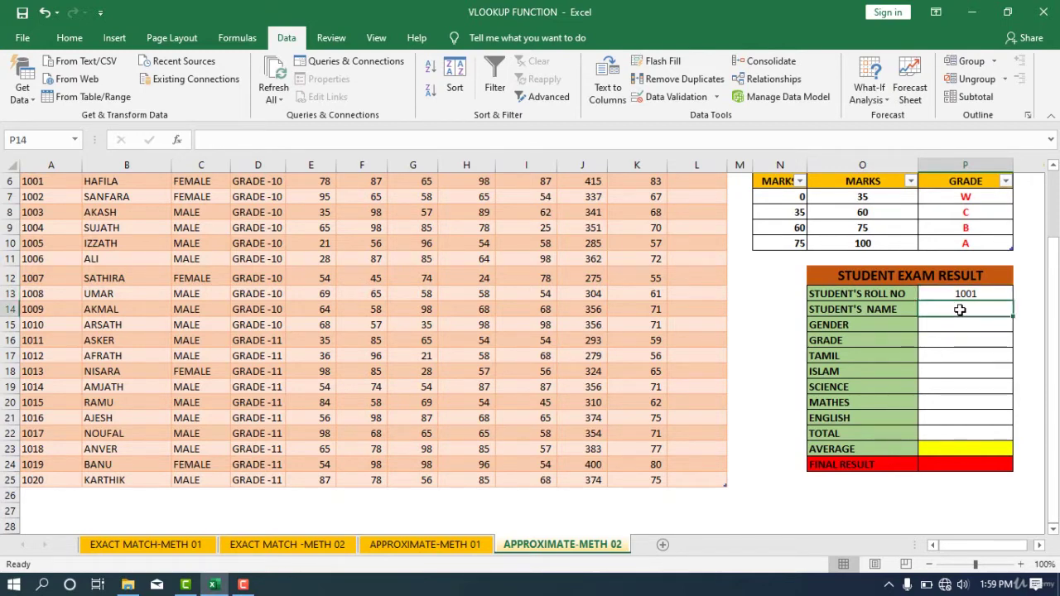
pyautogui.write('=')
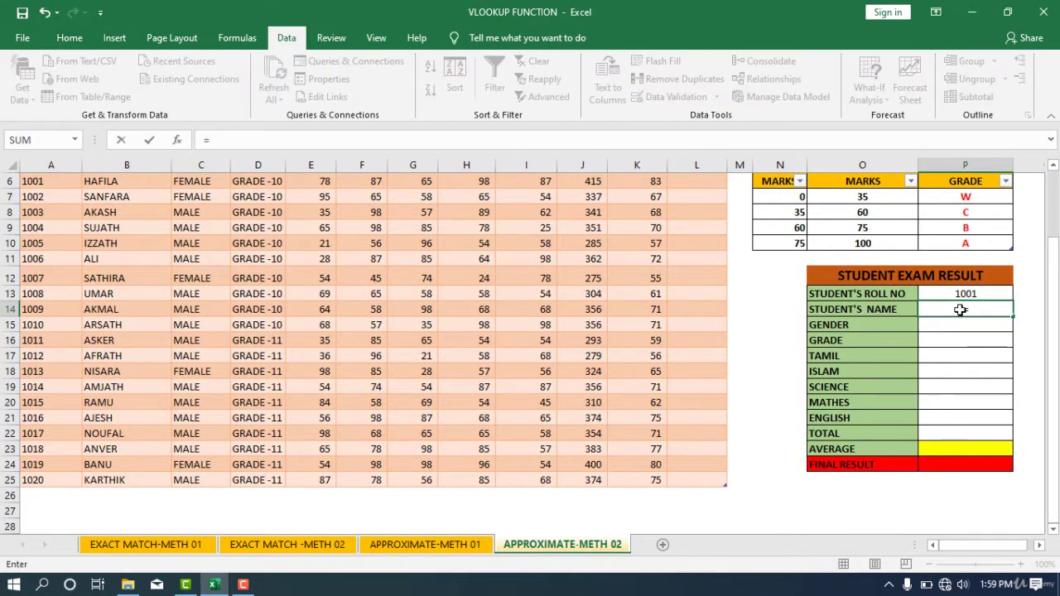
pyautogui.write('VLOOKUP')
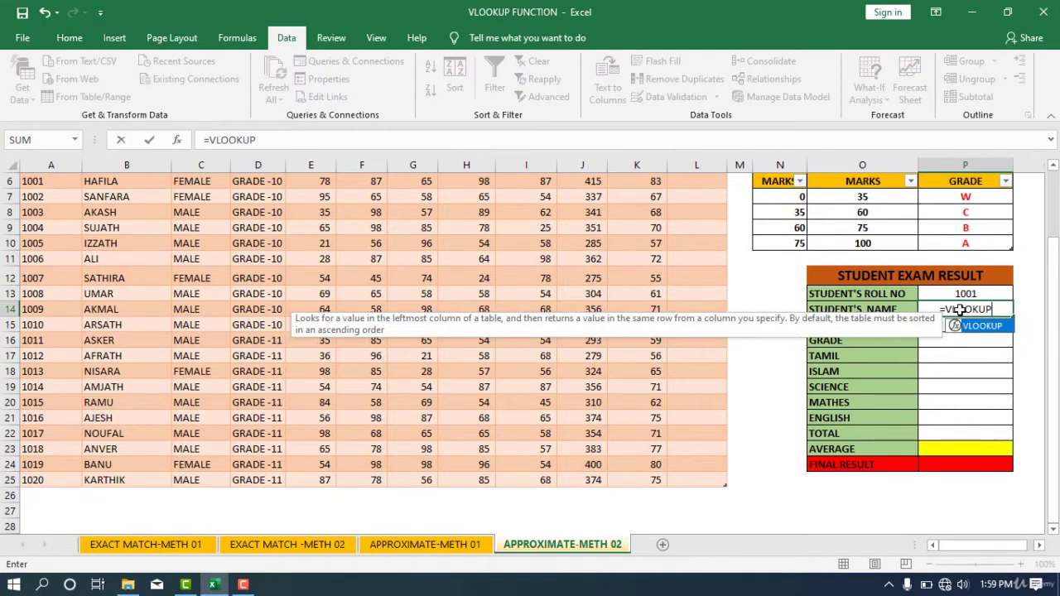
pyautogui.write('(')
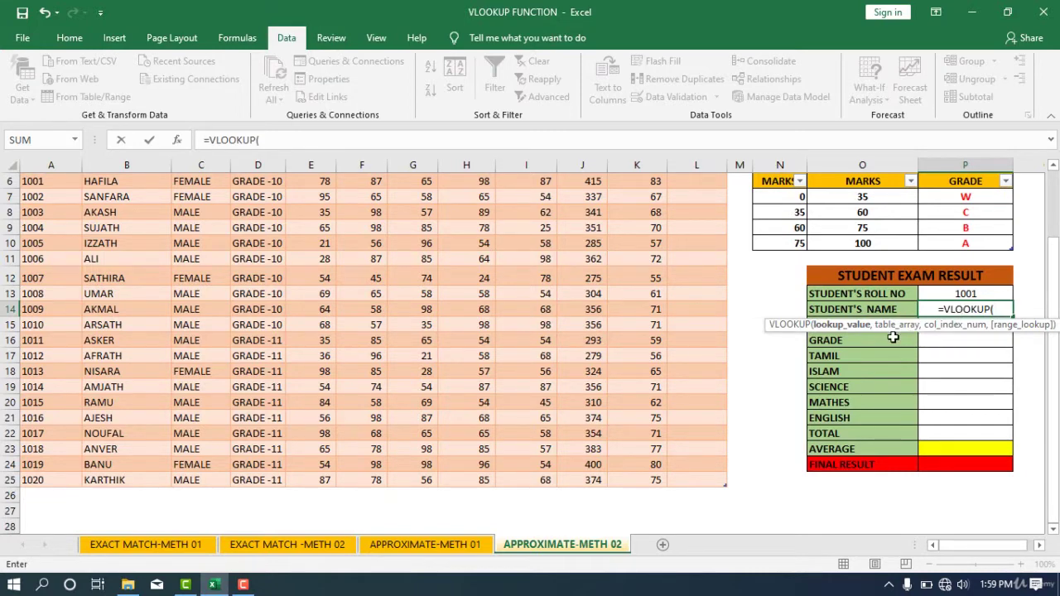
pyautogui.click(973, 292)
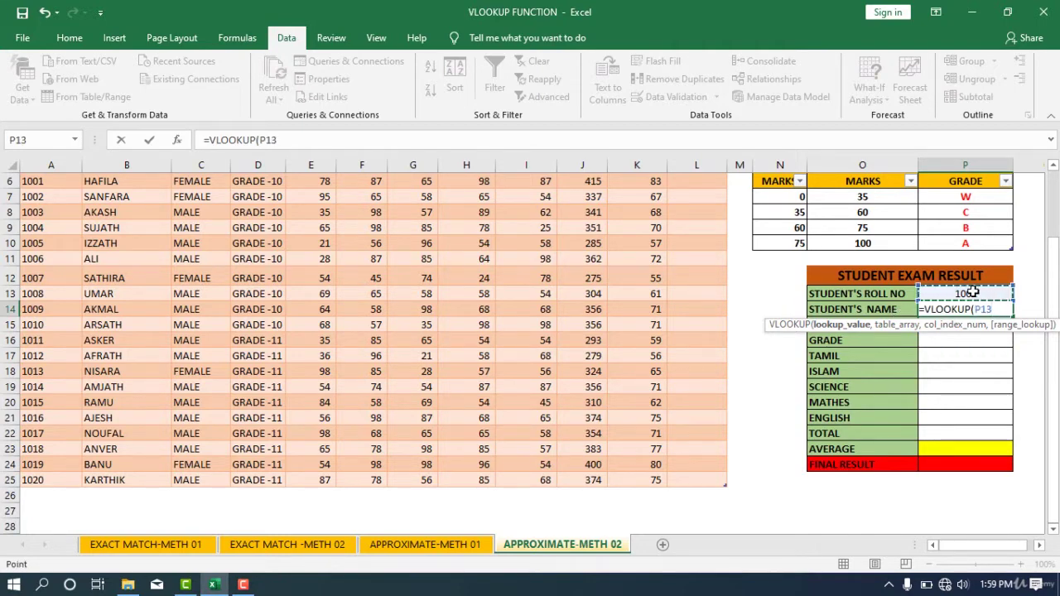
pyautogui.write(',')
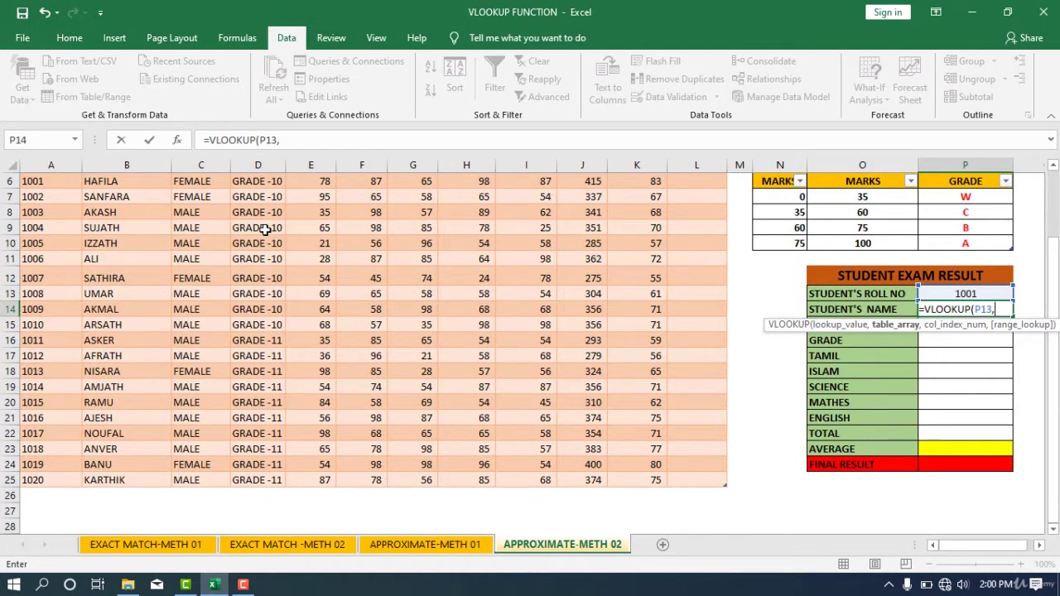
pyautogui.write('RE')
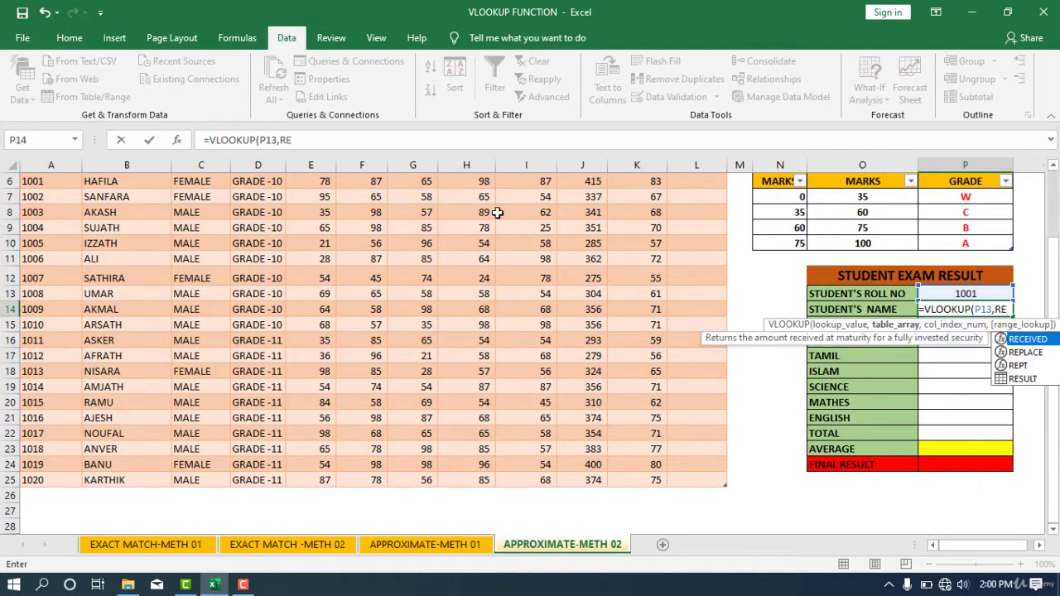
pyautogui.doubleClick(1022, 380)
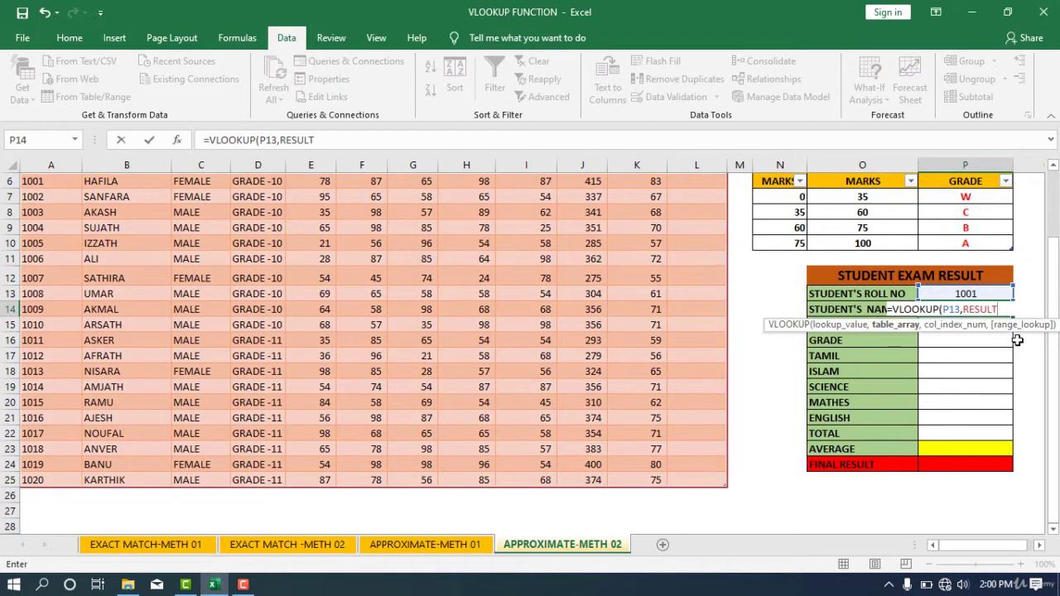
pyautogui.write(',')
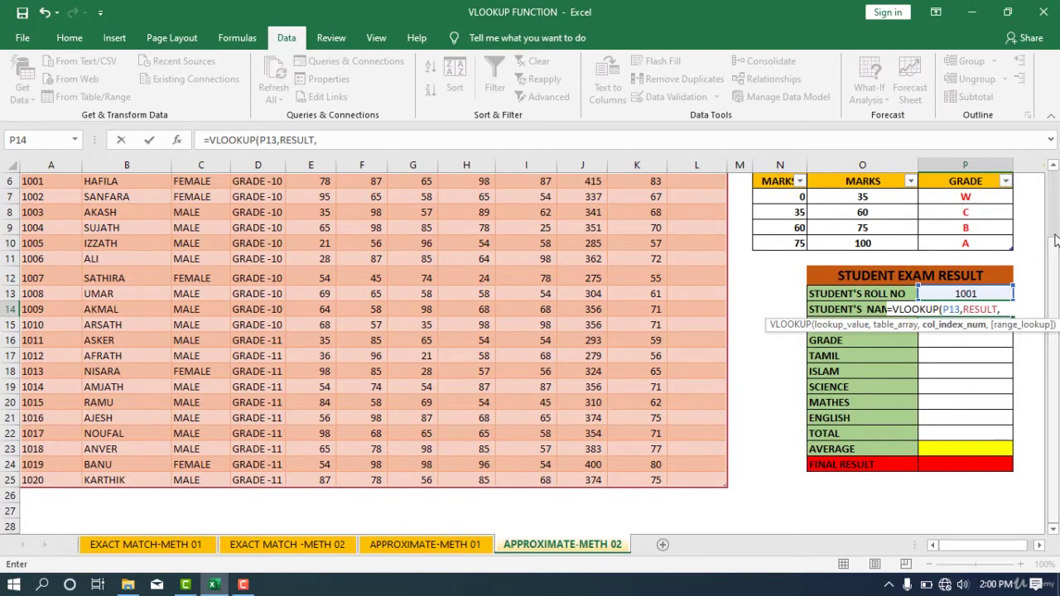
pyautogui.scroll(1, 1056, 258)
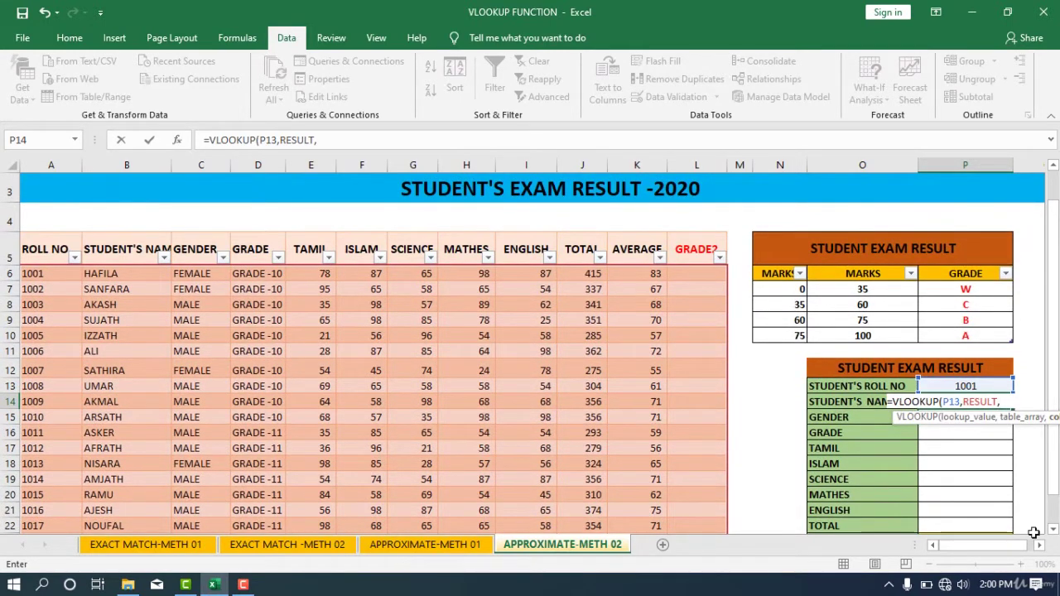
pyautogui.write('2')
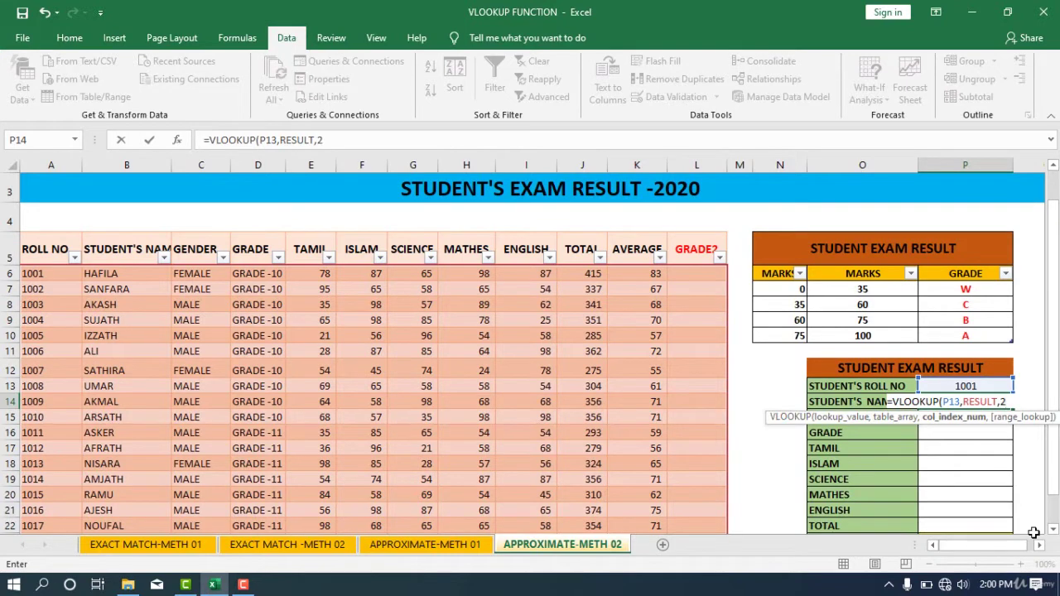
pyautogui.write(',')
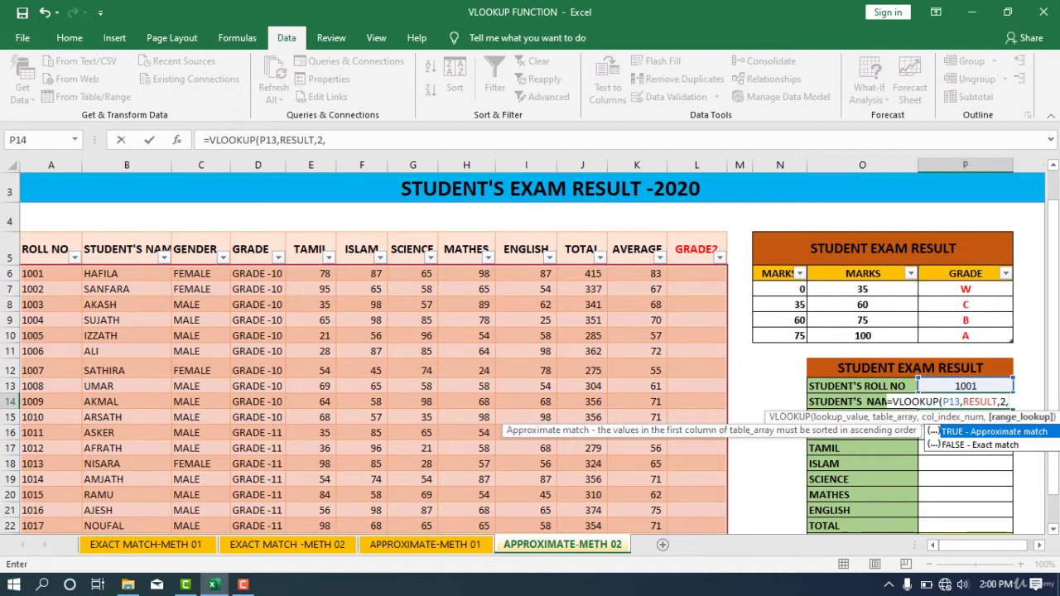
pyautogui.doubleClick(990, 447)
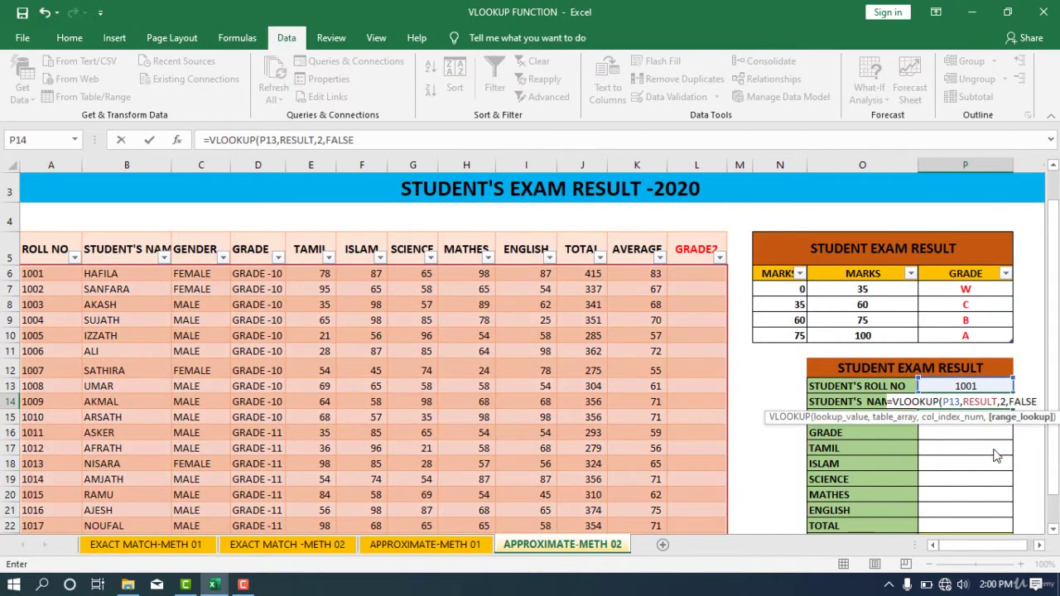
pyautogui.press('Return')
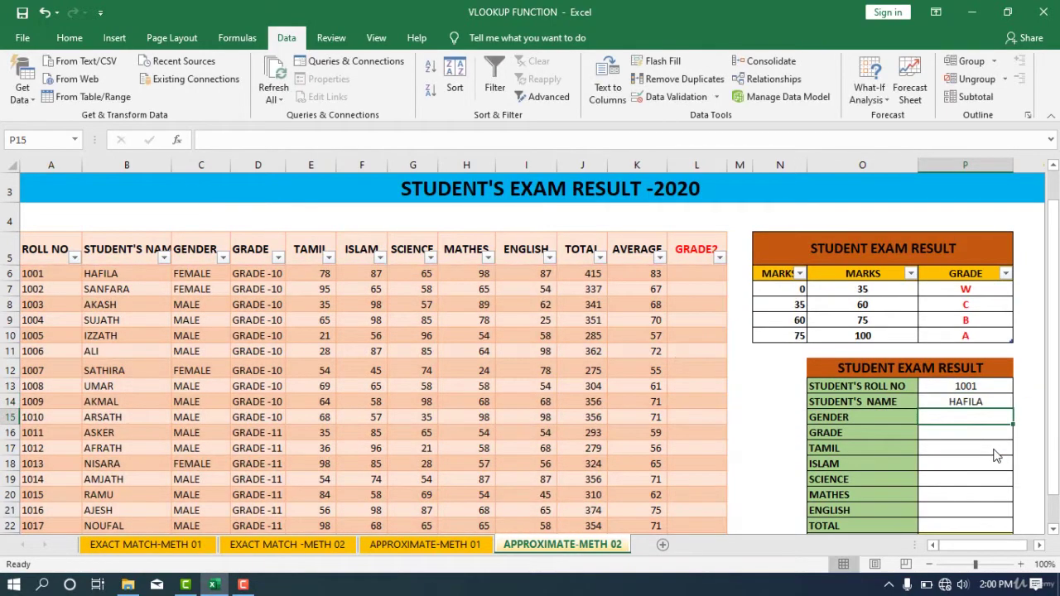
# - Copy the full VLOOKUP formula text from the STUDENT'S NAME cell P14 and leave the cell unmodified
pyautogui.doubleClick(1000, 403)
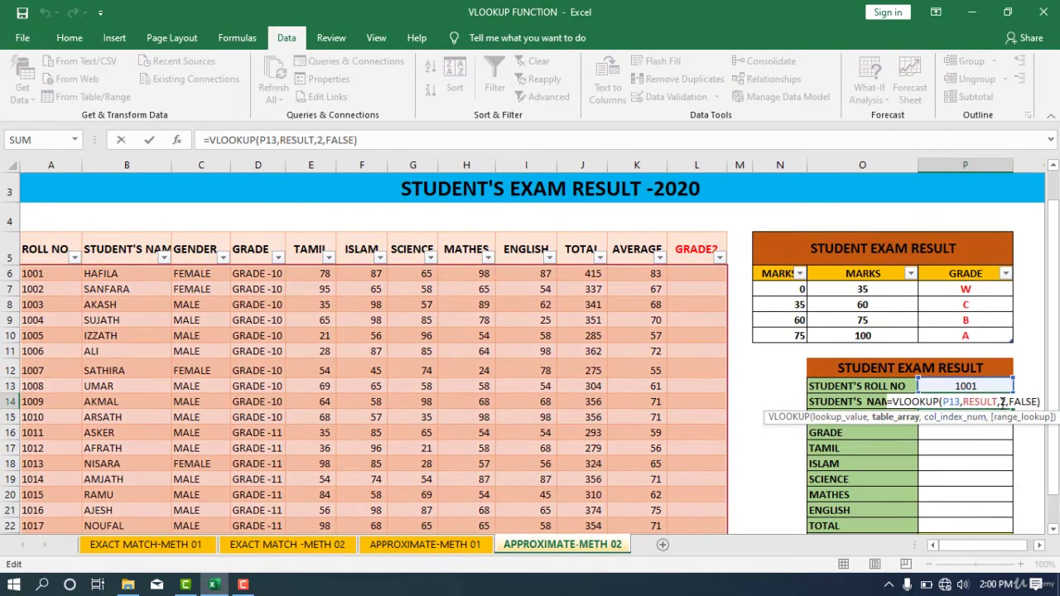
pyautogui.moveTo(365, 140); pyautogui.dragTo(154, 129)
pyautogui.hotkey('ctrl', 'c')
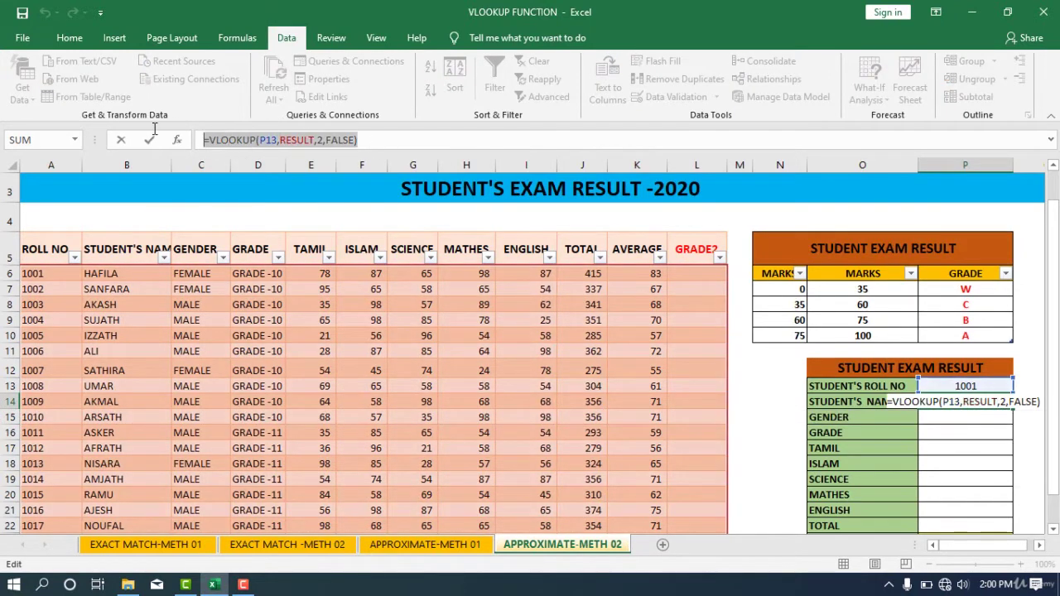
pyautogui.click(151, 139)
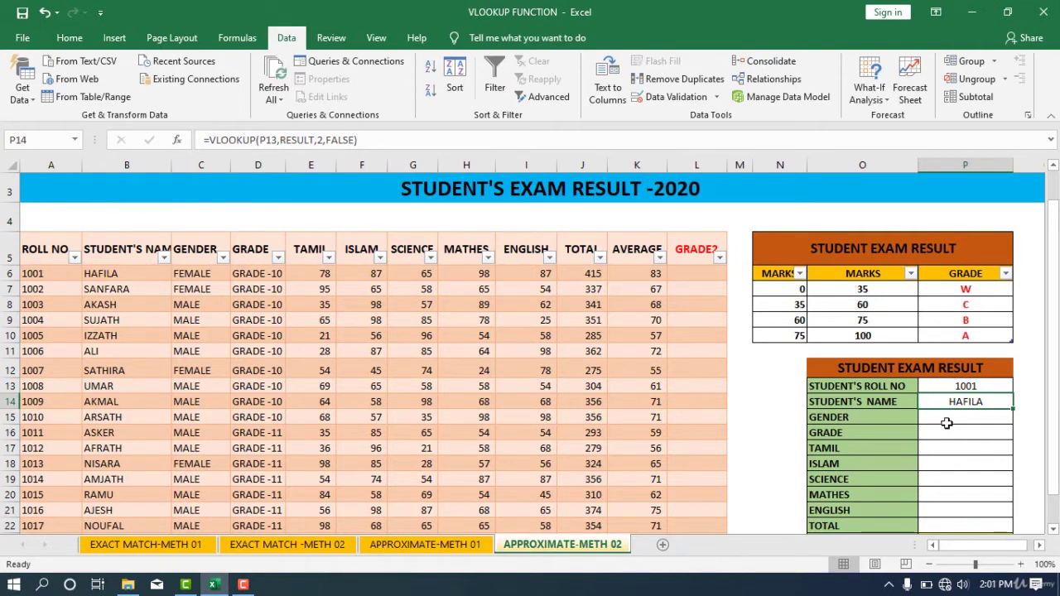
# - Paste the copied VLOOKUP formula into the GENDER cell P15 and change its column index to return the GENDER column
pyautogui.click(945, 420)
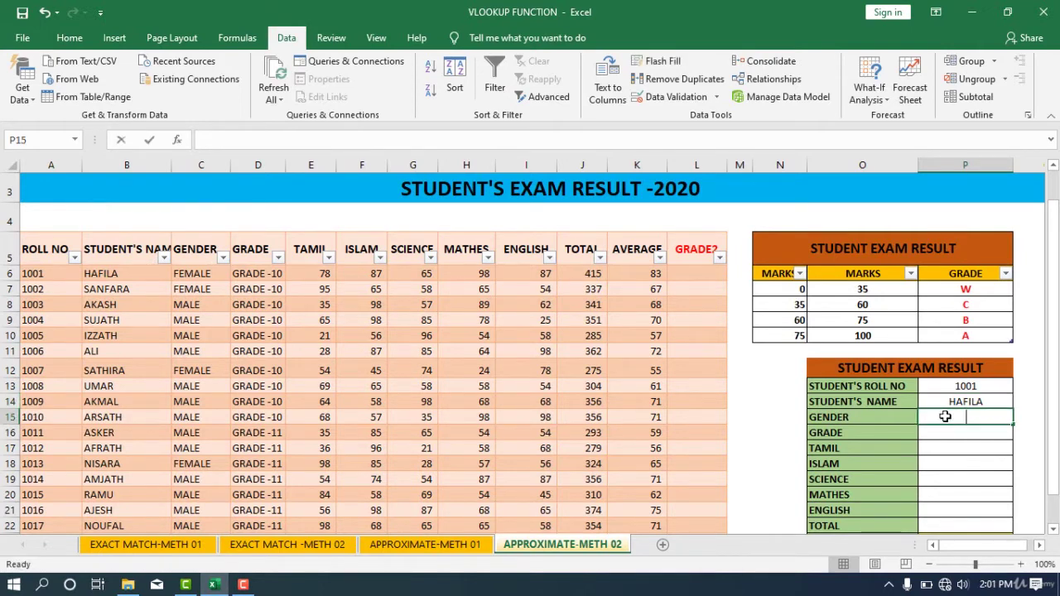
pyautogui.write('=VLOOKUP(P13,RESULT,2,FALSE)')
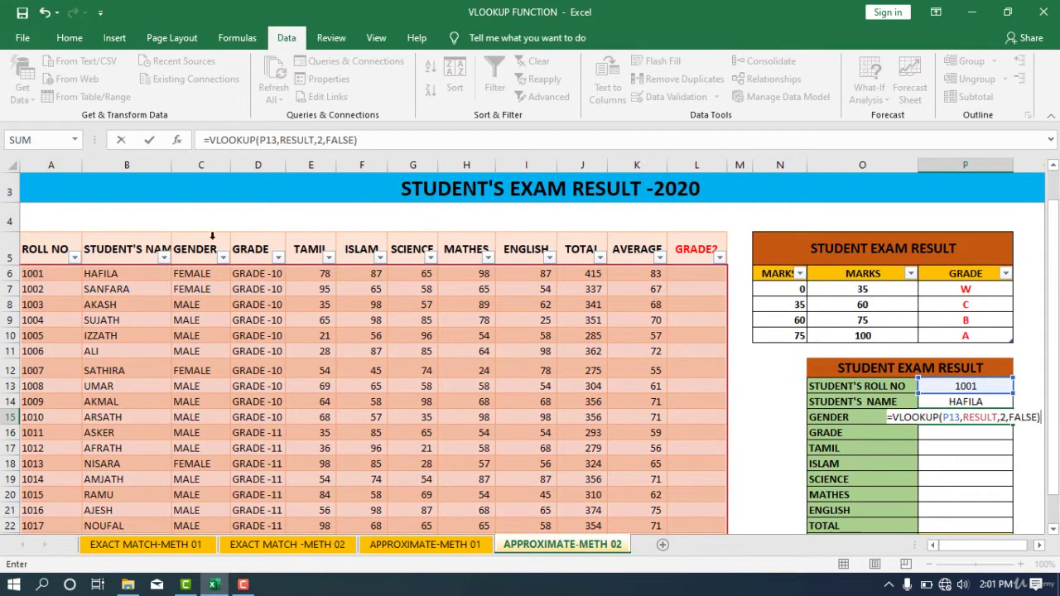
pyautogui.click(1003, 417)
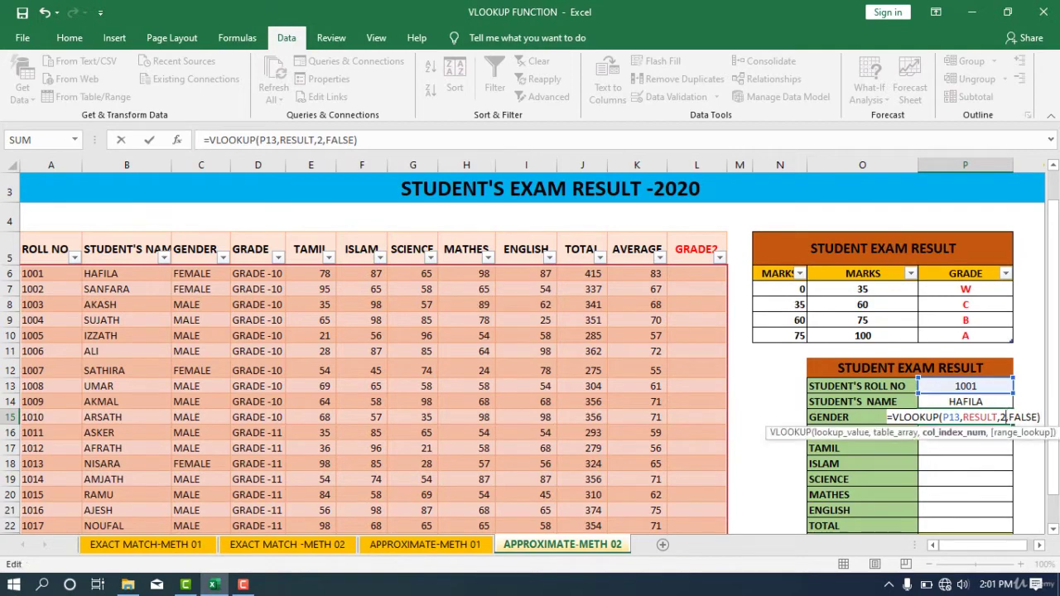
pyautogui.press('Return')
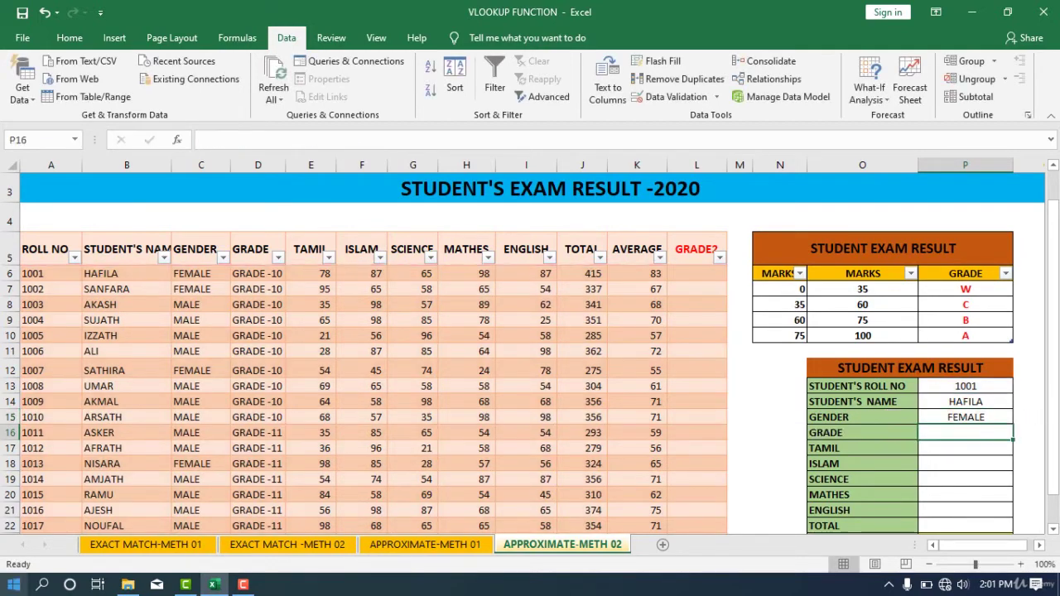
# - Paste the copied VLOOKUP formula into the GRADE cell P16 and set its column index to 4
pyautogui.write('=VLOOKUP(P13,RES')
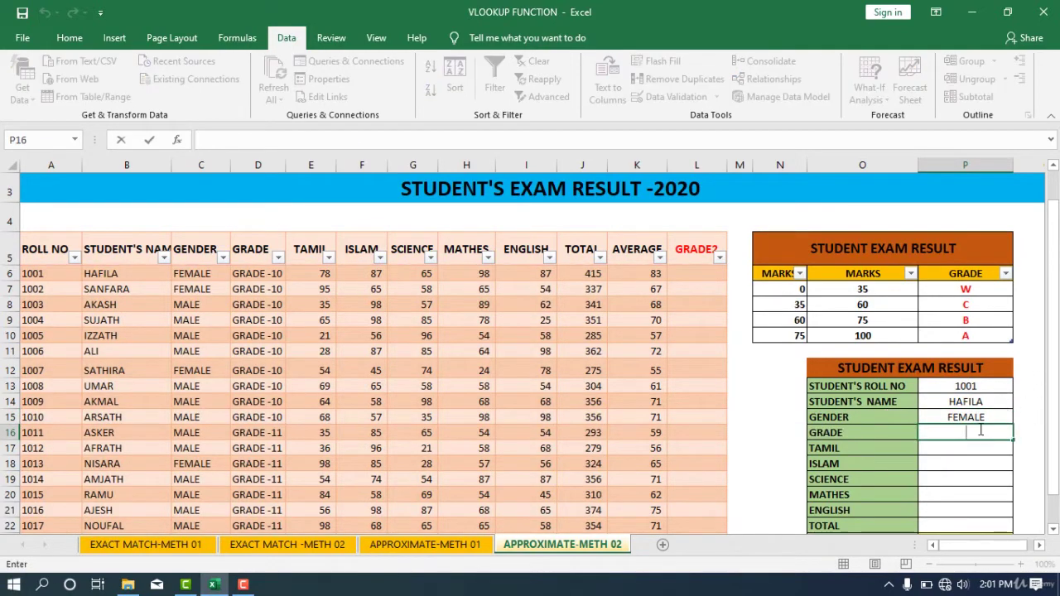
pyautogui.write('ULT,2,FALSE)')
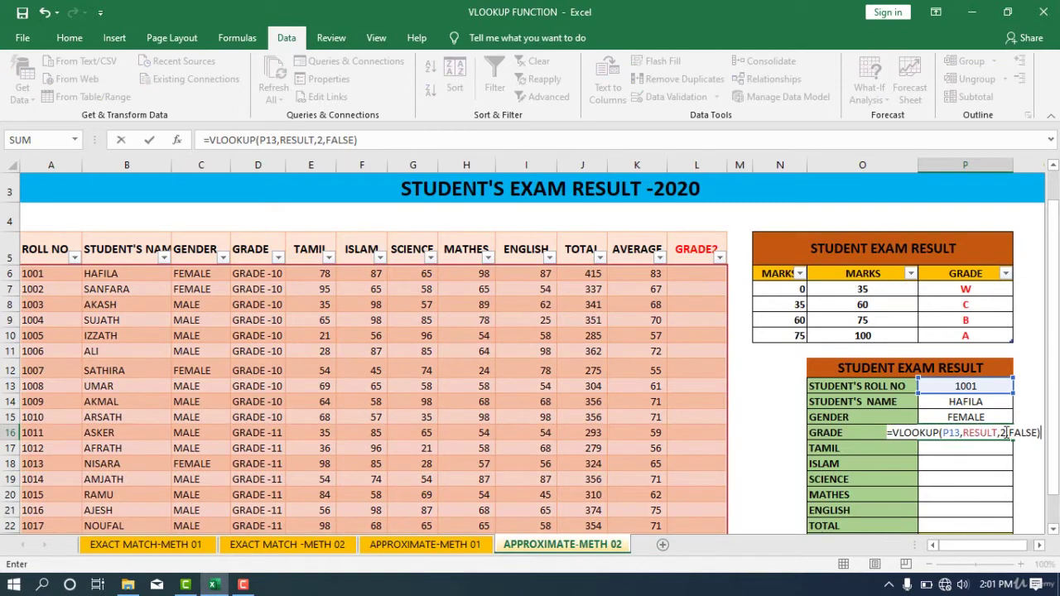
pyautogui.click(1005, 432)
pyautogui.press('BackSpace')
pyautogui.write('4')
pyautogui.press('Return')
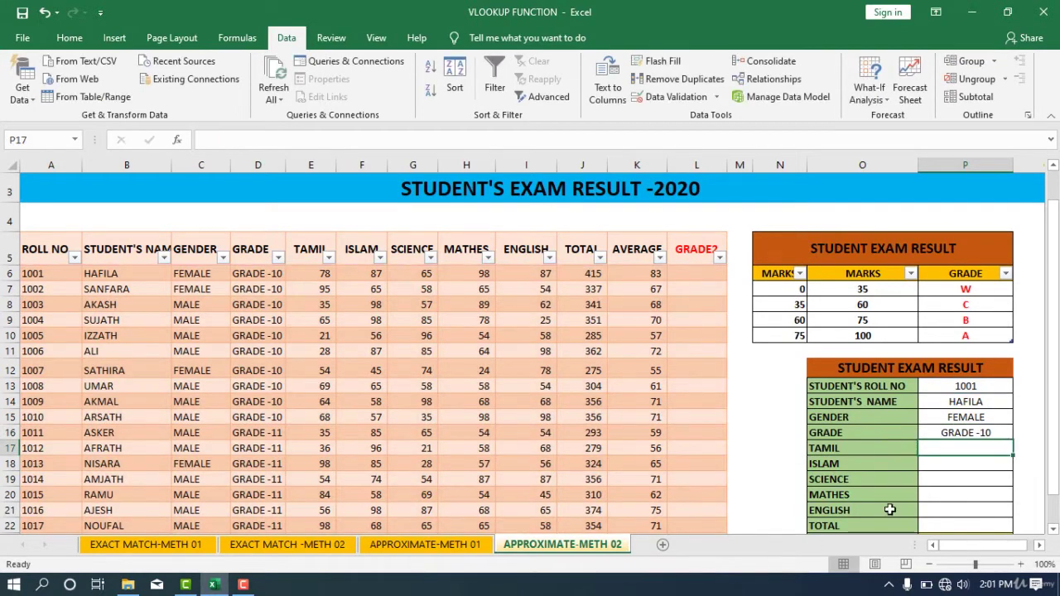
# - Paste the copied VLOOKUP formula into the TAMIL cell P17 and set its column index to 5
pyautogui.doubleClick(933, 449)
pyautogui.hotkey('ctrl', 'v')
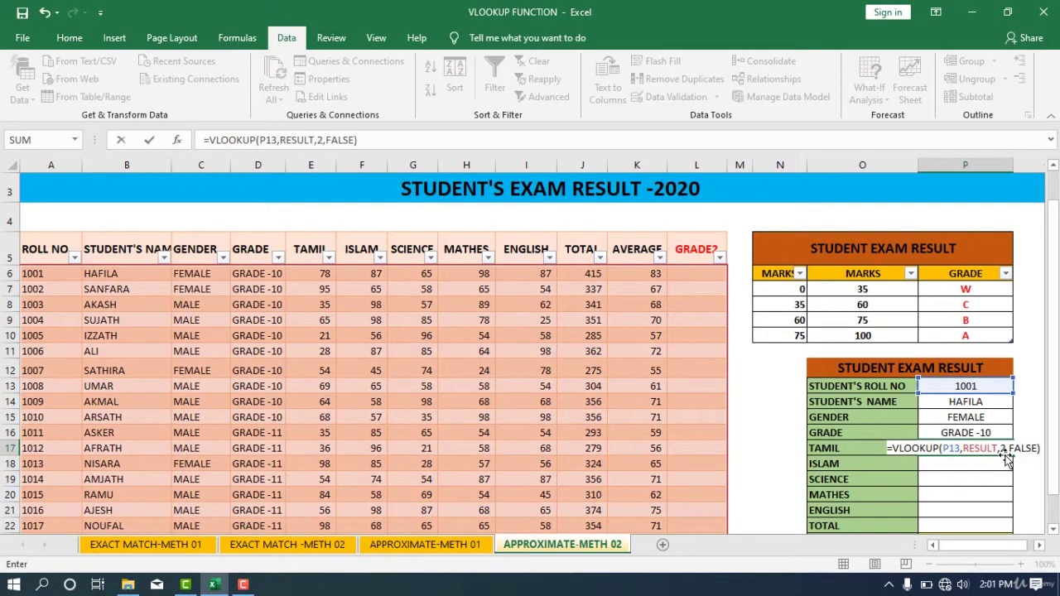
pyautogui.click(1004, 448)
pyautogui.press('BackSpace')
pyautogui.write('5')
pyautogui.press('Return')
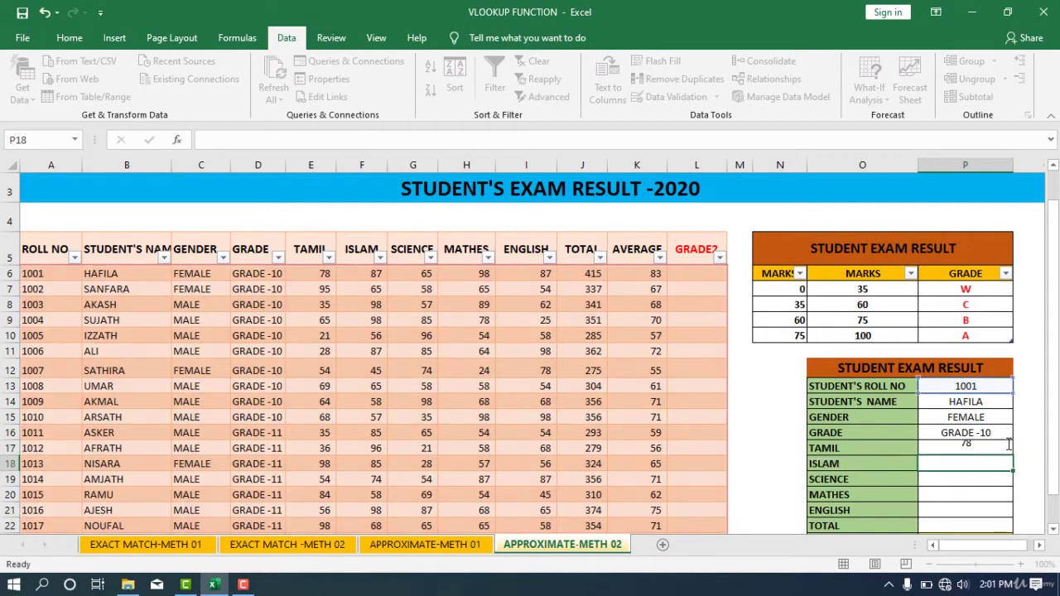
# - Paste the copied VLOOKUP formula into the ISLAM cell P18 and set its column index to 6
pyautogui.hotkey('ctrl', 'v')
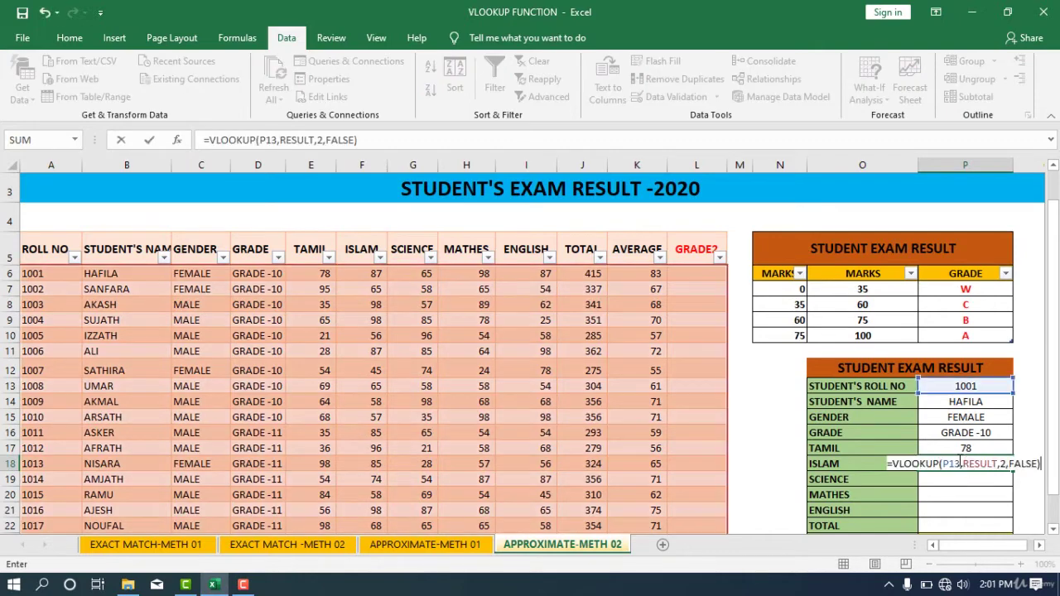
pyautogui.click(1003, 464)
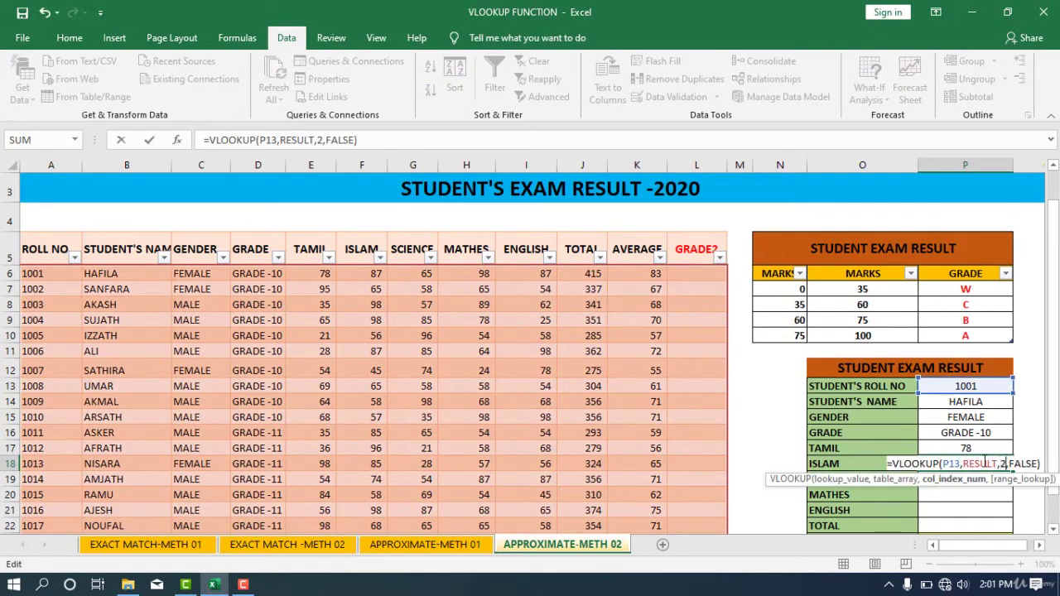
pyautogui.press('BackSpace')
pyautogui.write('6')
pyautogui.press('Return')
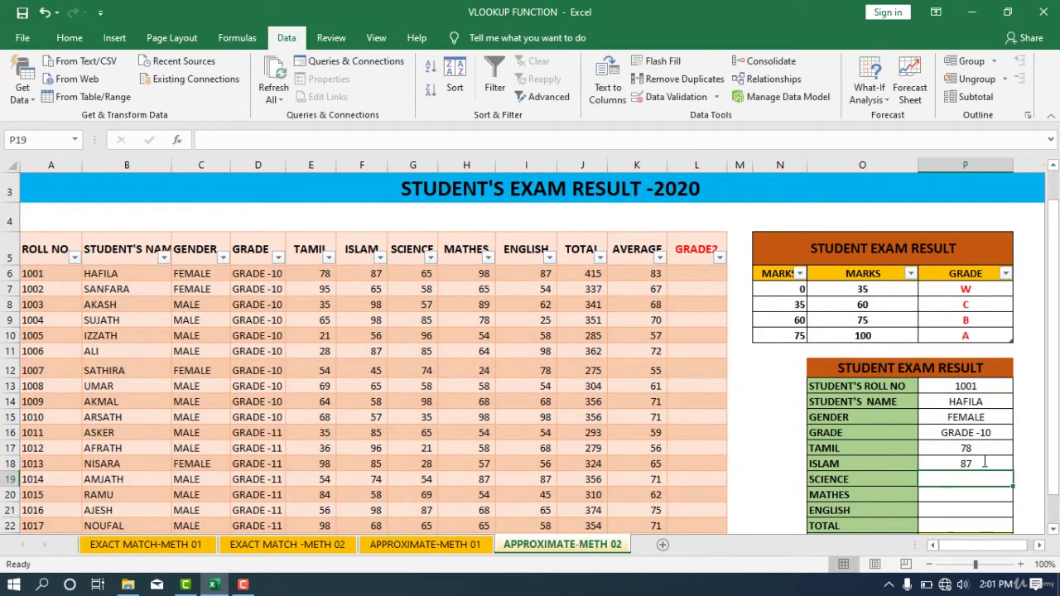
# - Paste the copied VLOOKUP formula into the SCIENCE cell P19 and set its column index to 7
pyautogui.hotkey('ctrl', 'v')
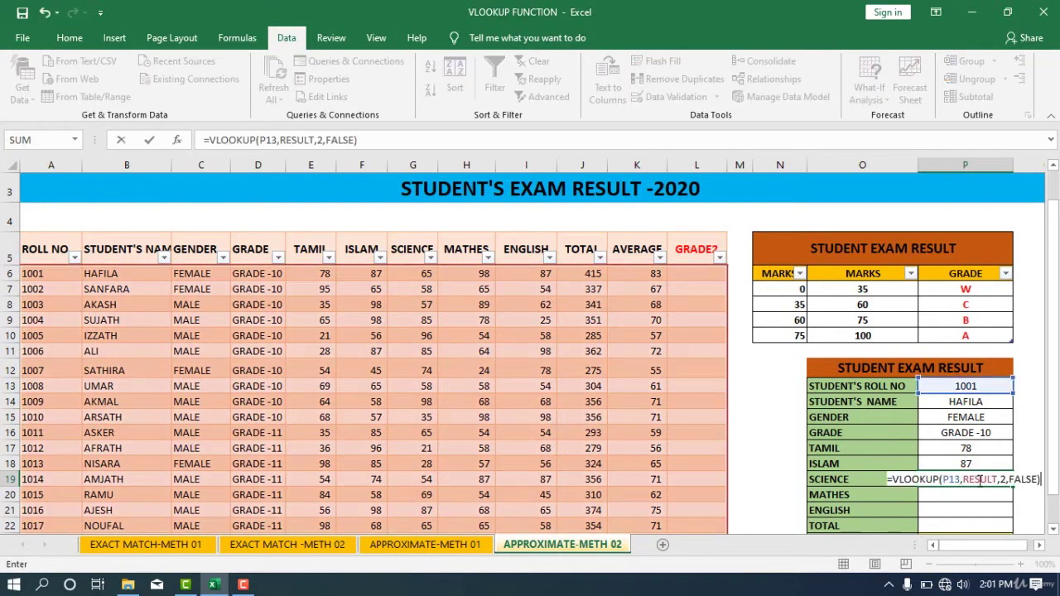
pyautogui.click(1004, 479)
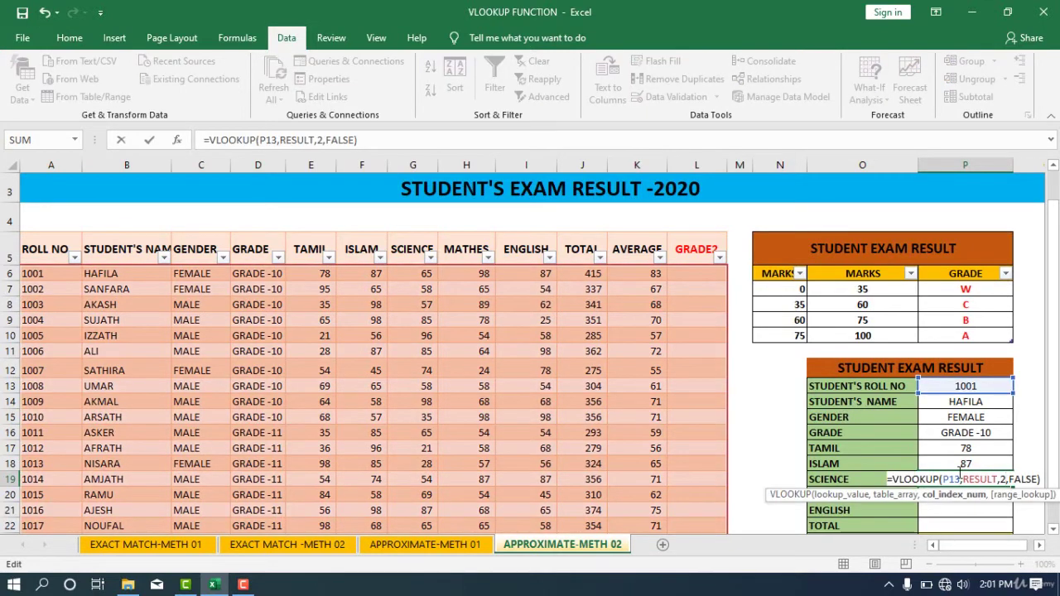
pyautogui.press('BackSpace')
pyautogui.write('7')
pyautogui.press('Return')
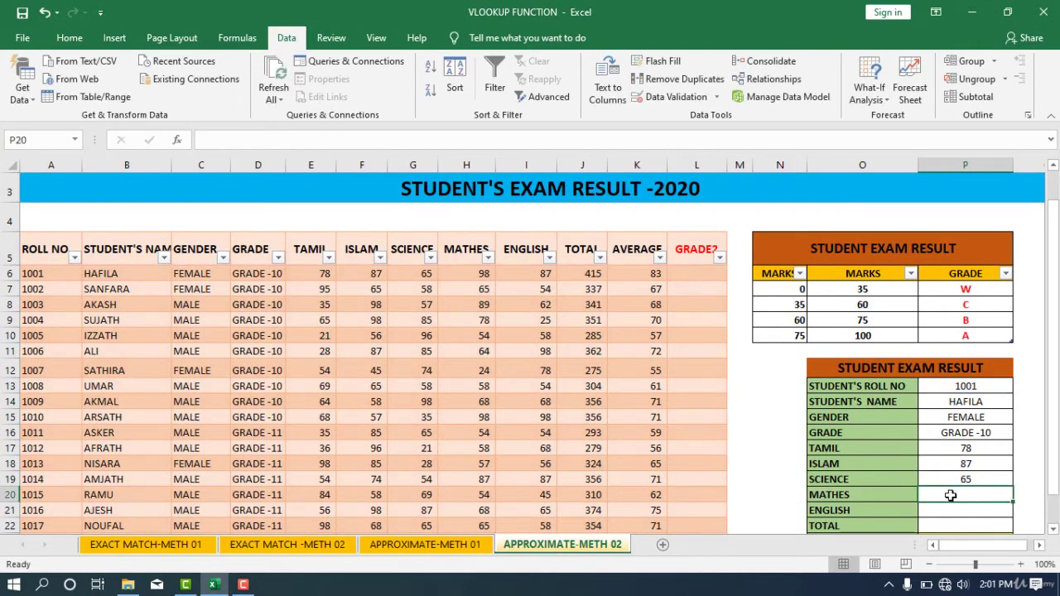
# - Paste the copied VLOOKUP formula into the MATHES cell P20 and set its column index to 8
pyautogui.hotkey('ctrl', 'v')
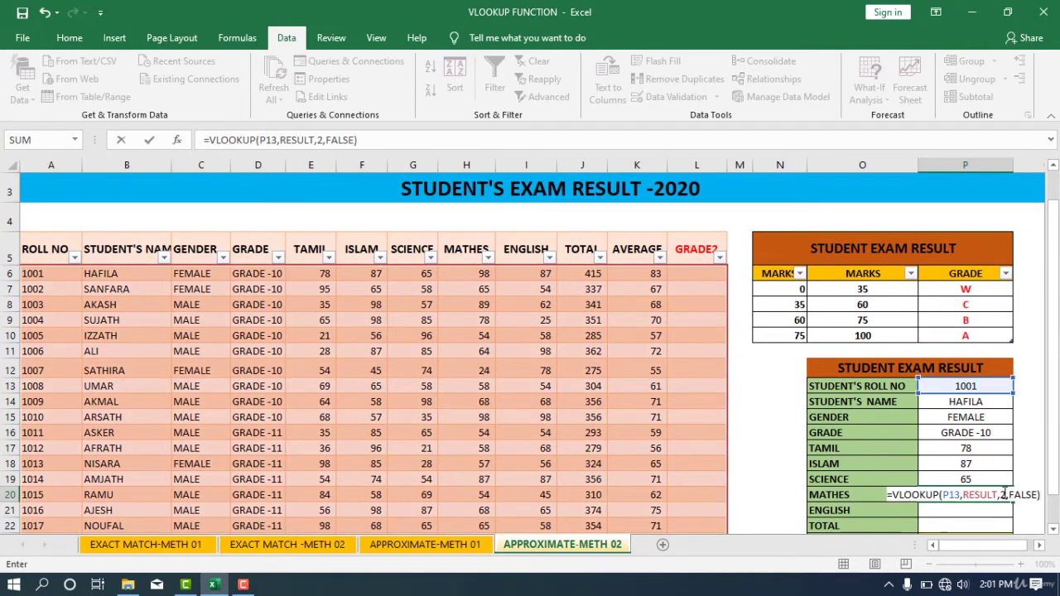
pyautogui.click(1005, 494)
pyautogui.press('BackSpace')
pyautogui.write('8')
pyautogui.press('Return')
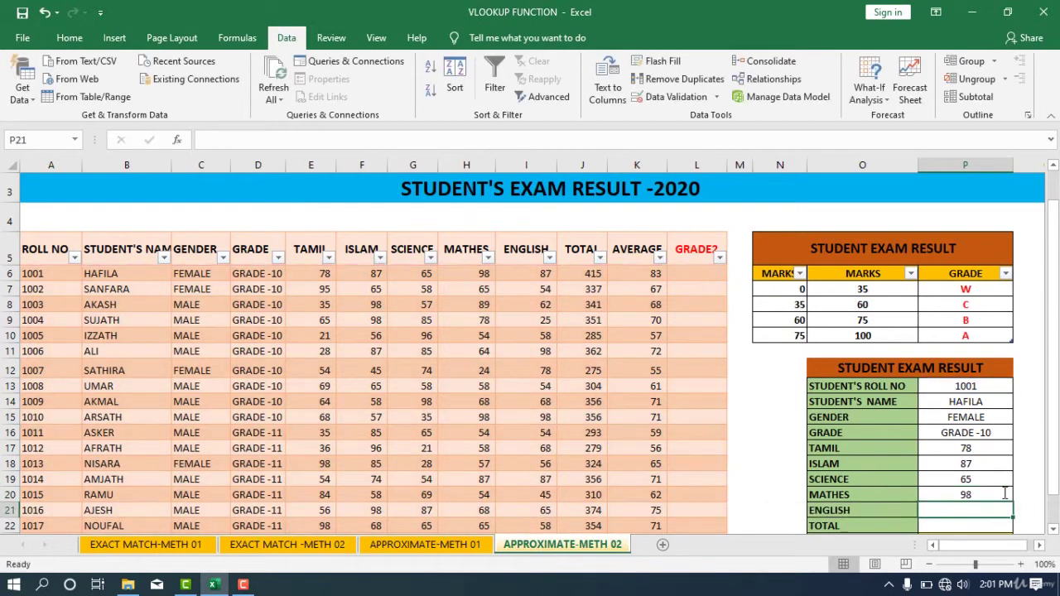
# - Paste the copied VLOOKUP formula into the ENGLISH cell P21 and set its column index to 9
pyautogui.write('=VLOOKUP(P13,RESULT,2,FALSE)')
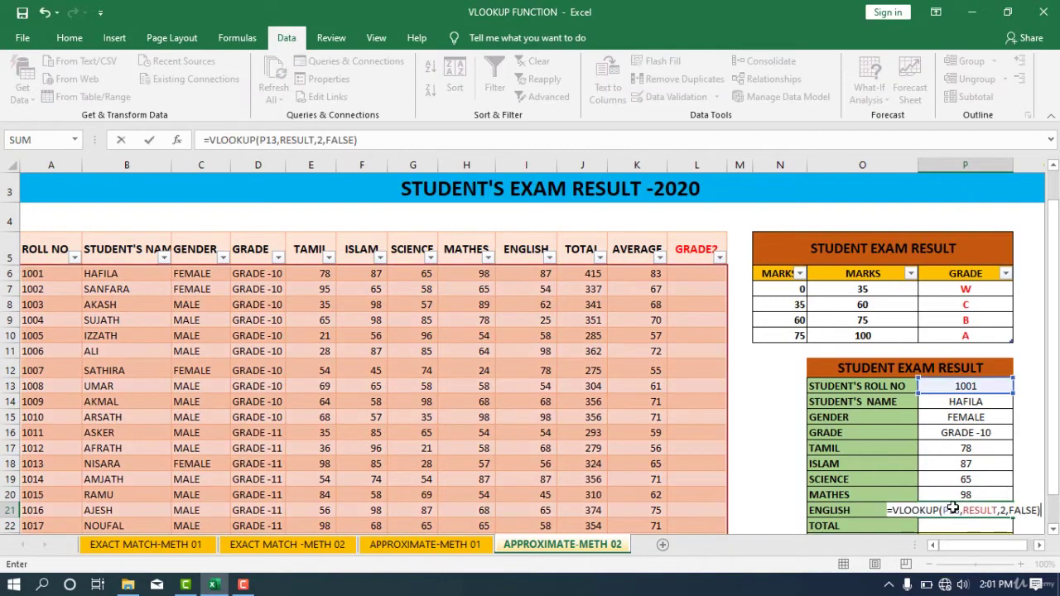
pyautogui.click(1007, 510)
pyautogui.press('BackSpace')
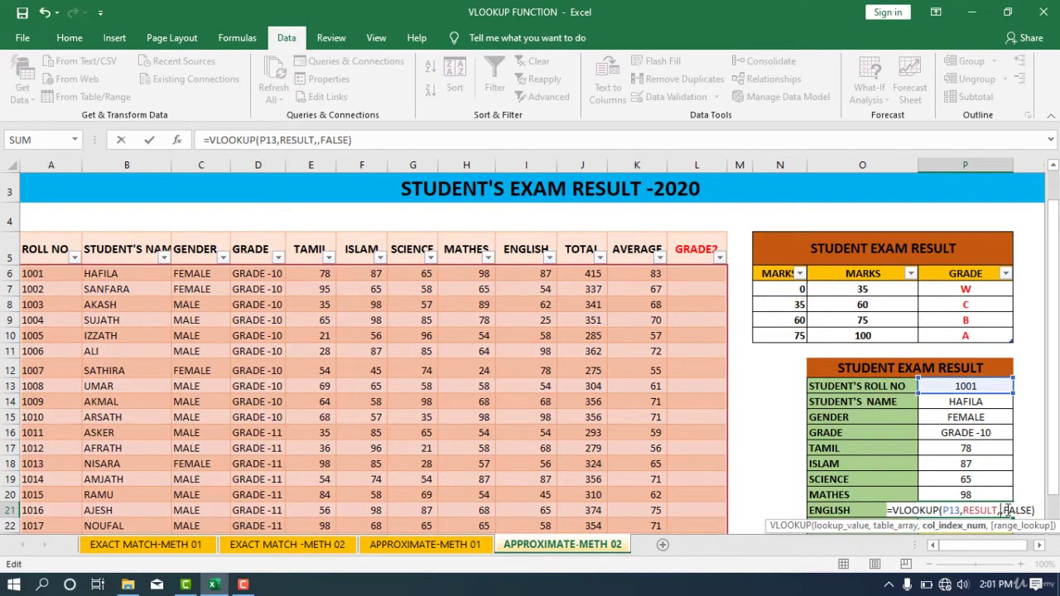
pyautogui.write('9')
pyautogui.press('Return')
# - Paste the copied VLOOKUP formula into the TOTAL cell P22 and set its column index to 10
pyautogui.scroll(-1, 933, 494)
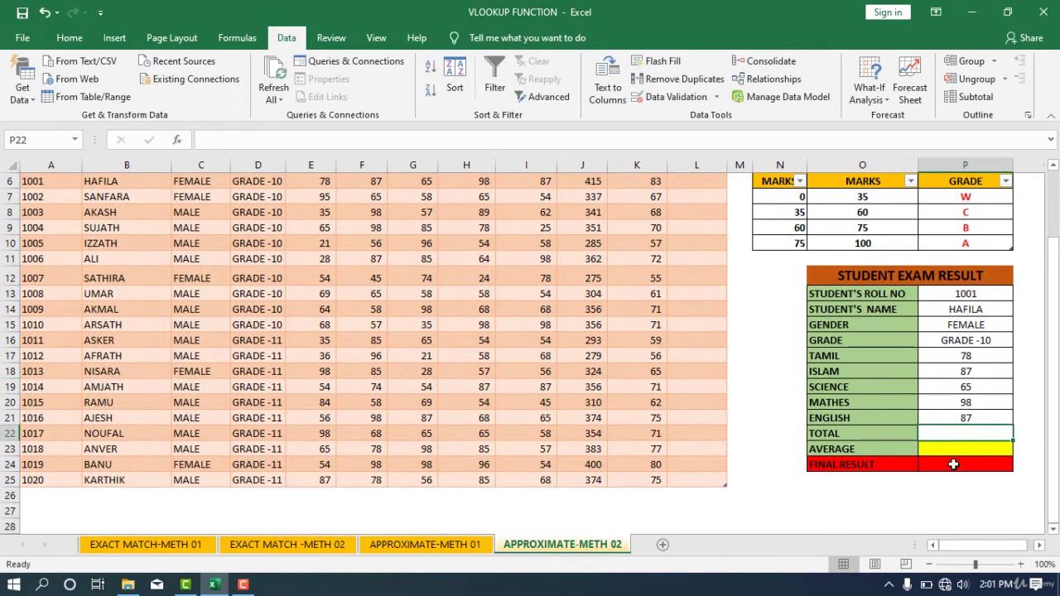
pyautogui.write('=VLOOKUP(P13,RESULT,2,FALSE)')
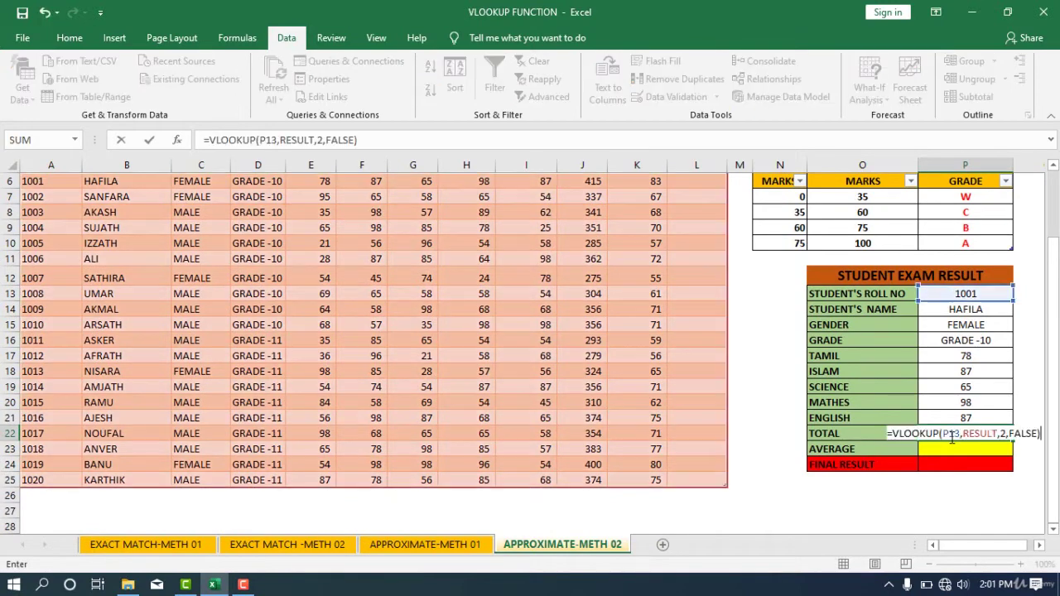
pyautogui.click(1003, 433)
pyautogui.press('BackSpace')
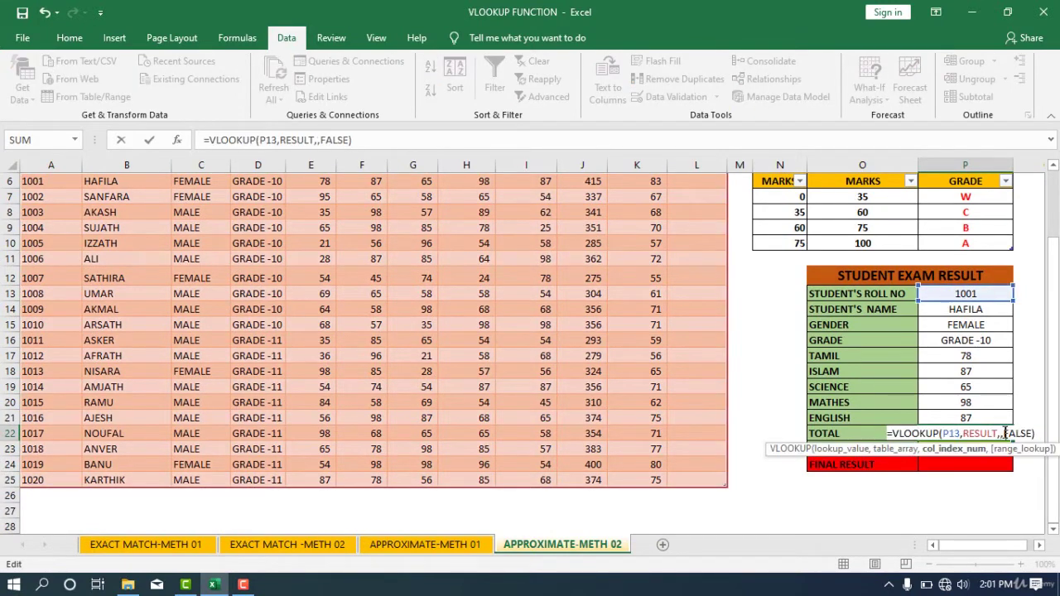
pyautogui.write('10')
pyautogui.press('Return')
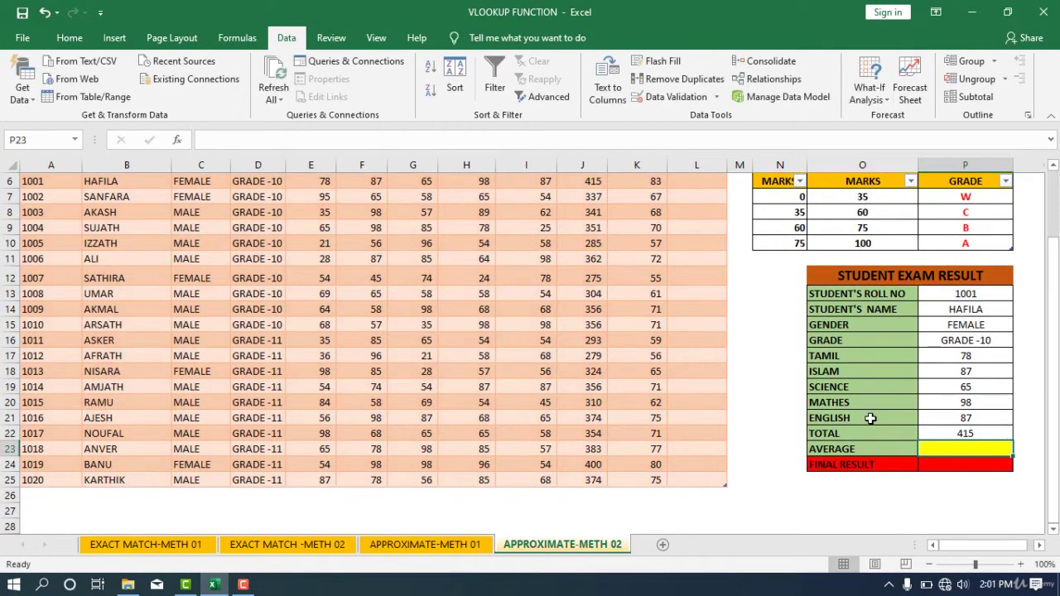
# - Paste the copied VLOOKUP formula into the AVERAGE cell P23 and set its column index to 11
pyautogui.write('=VLOOKUP(P13,RESULT,2,FALSE)')
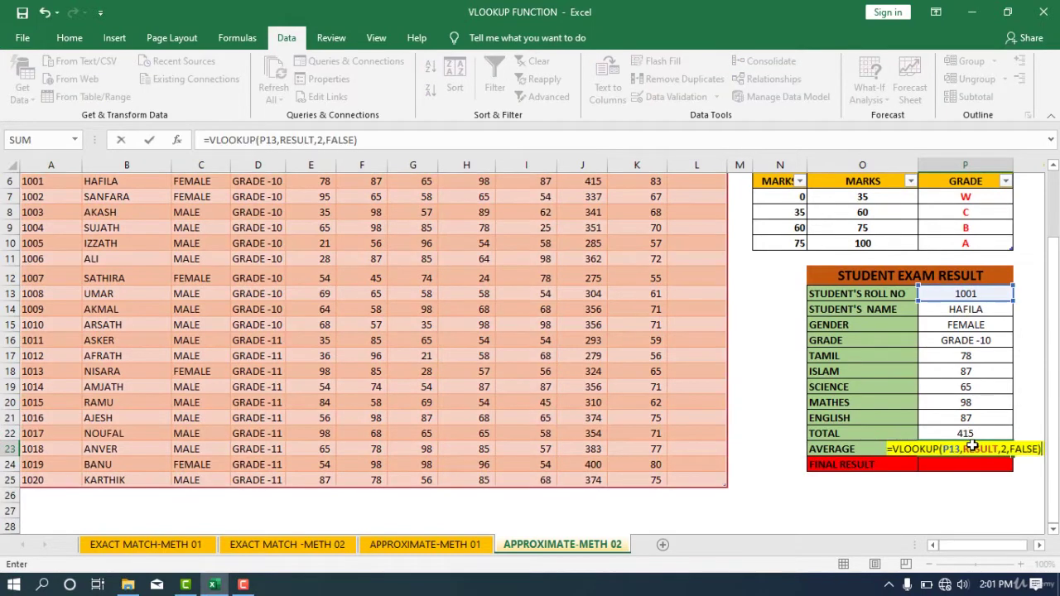
pyautogui.click(1002, 449)
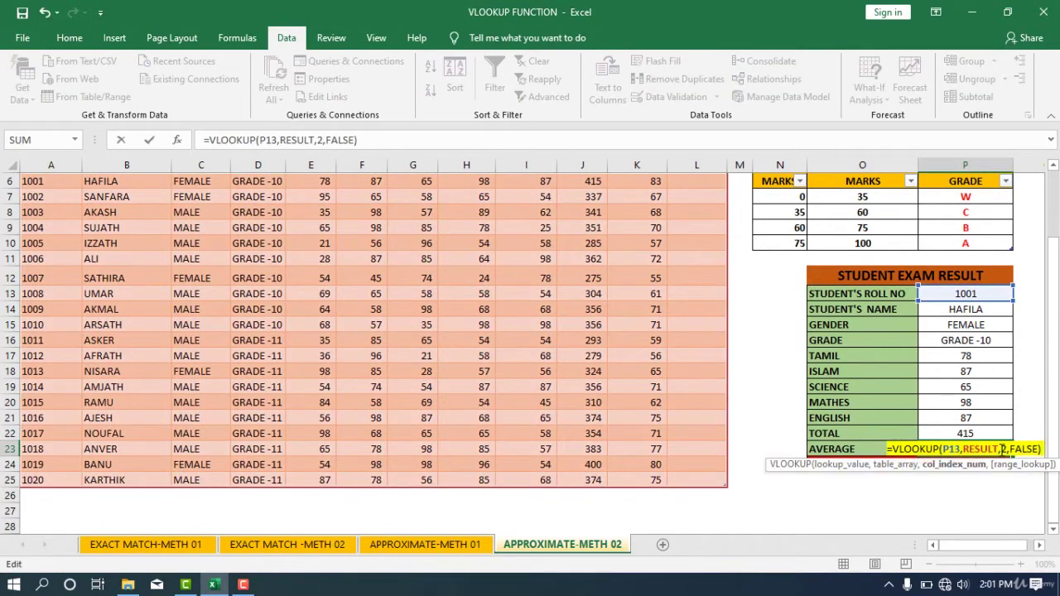
pyautogui.press('BackSpace')
pyautogui.write('11')
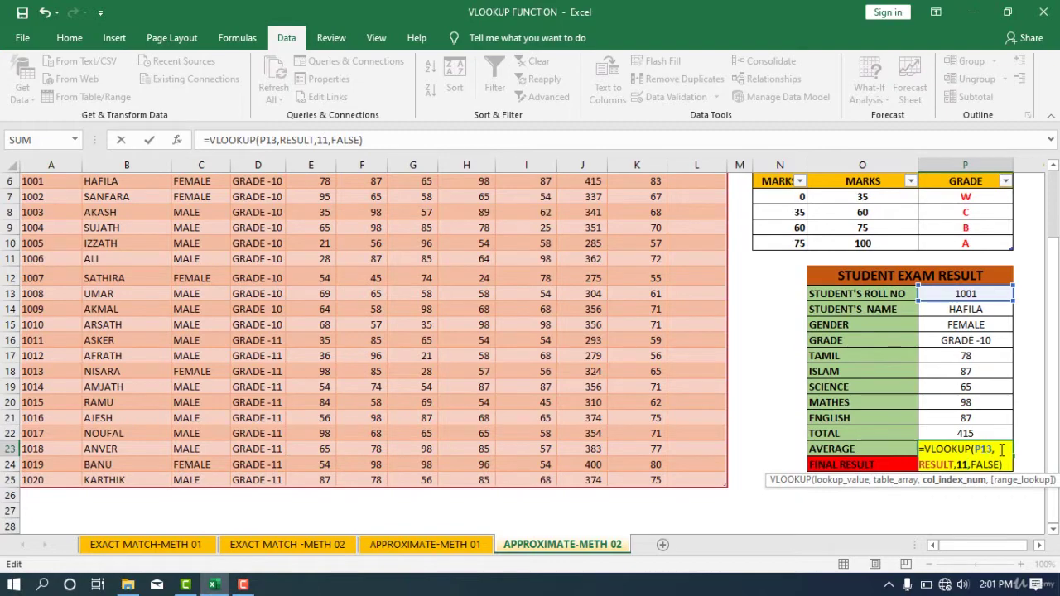
pyautogui.press('Return')
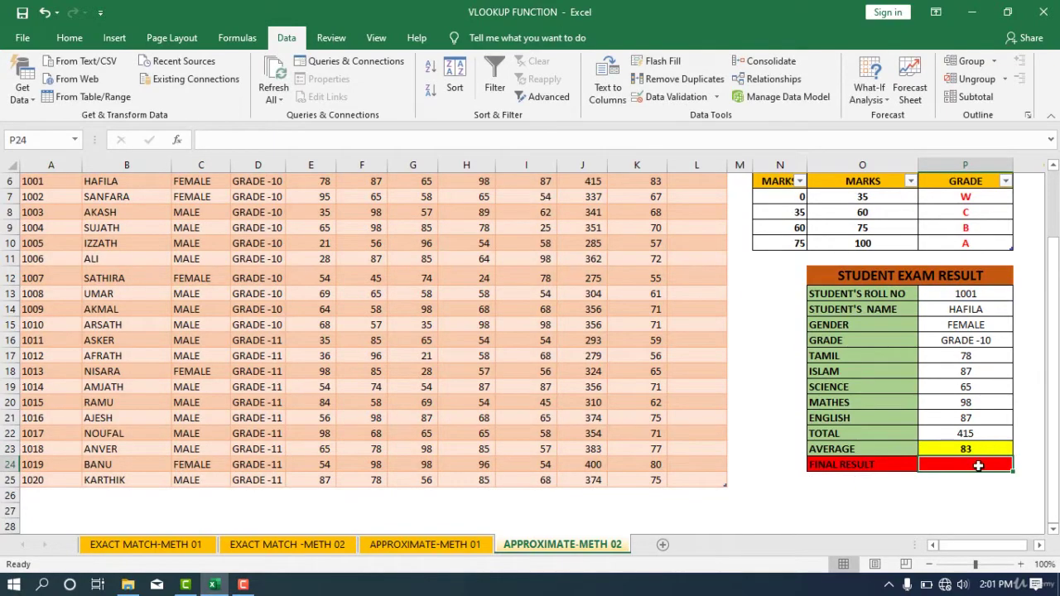
# - Start a VLOOKUP formula in the FINAL RESULT cell P24 with the AVERAGE cell P23 as the lookup value
pyautogui.scroll(1, 979, 465)
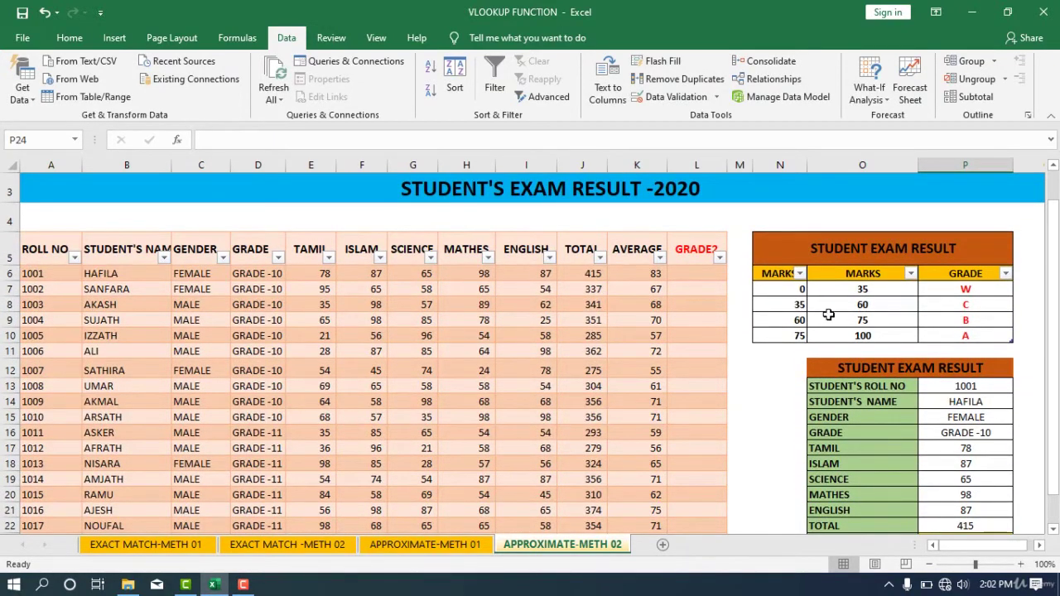
pyautogui.scroll(-1, 831, 303)
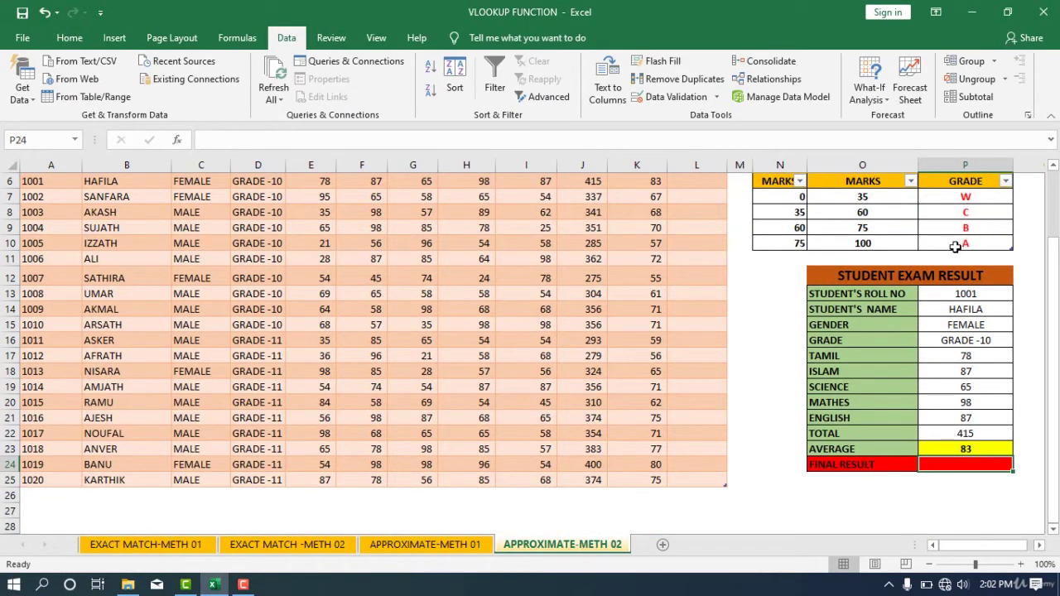
pyautogui.scroll(1, 956, 245)
pyautogui.scroll(-1, 955, 251)
pyautogui.scroll(1, 956, 251)
pyautogui.scroll(-1, 956, 251)
pyautogui.write('=VL')
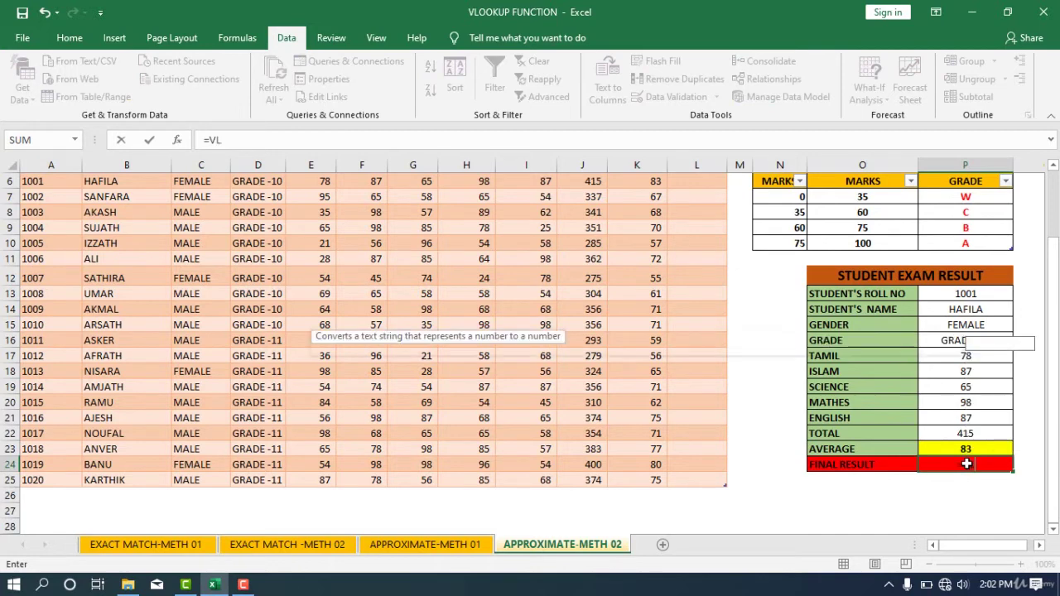
pyautogui.write('O')
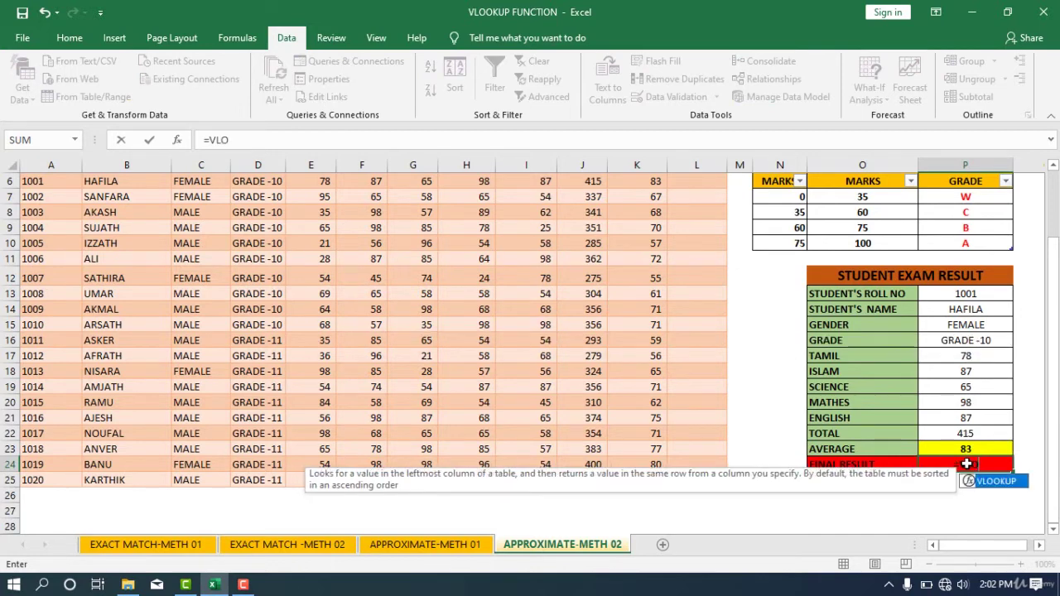
pyautogui.write('OKU')
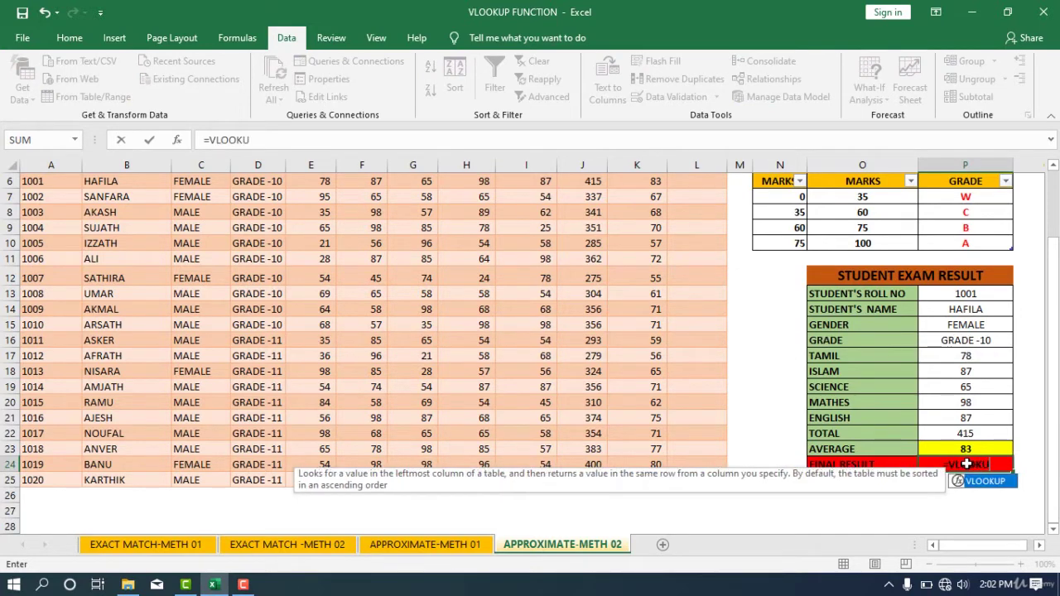
pyautogui.write('P(')
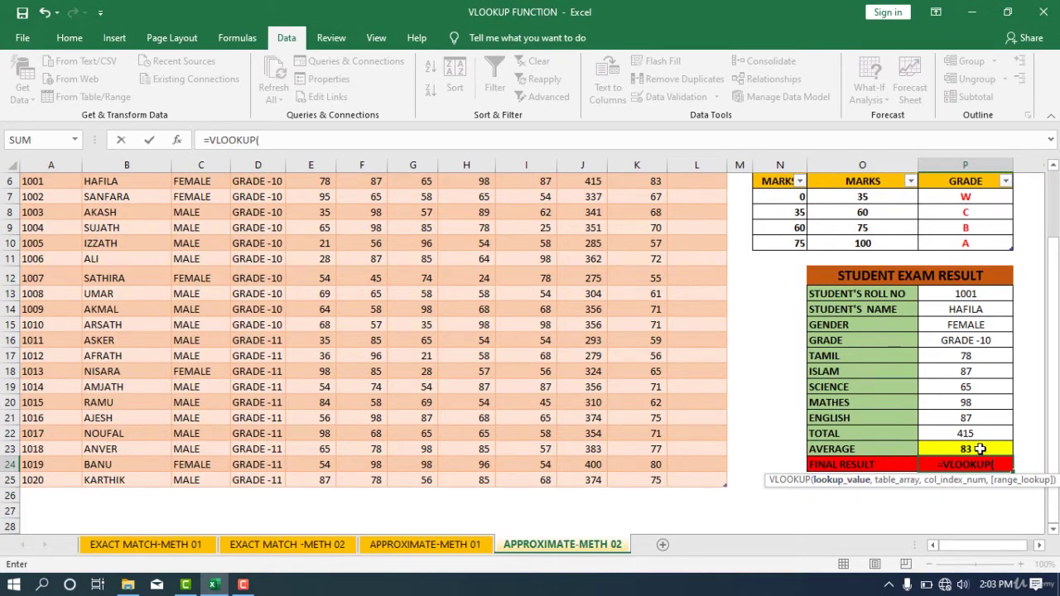
pyautogui.click(980, 448)
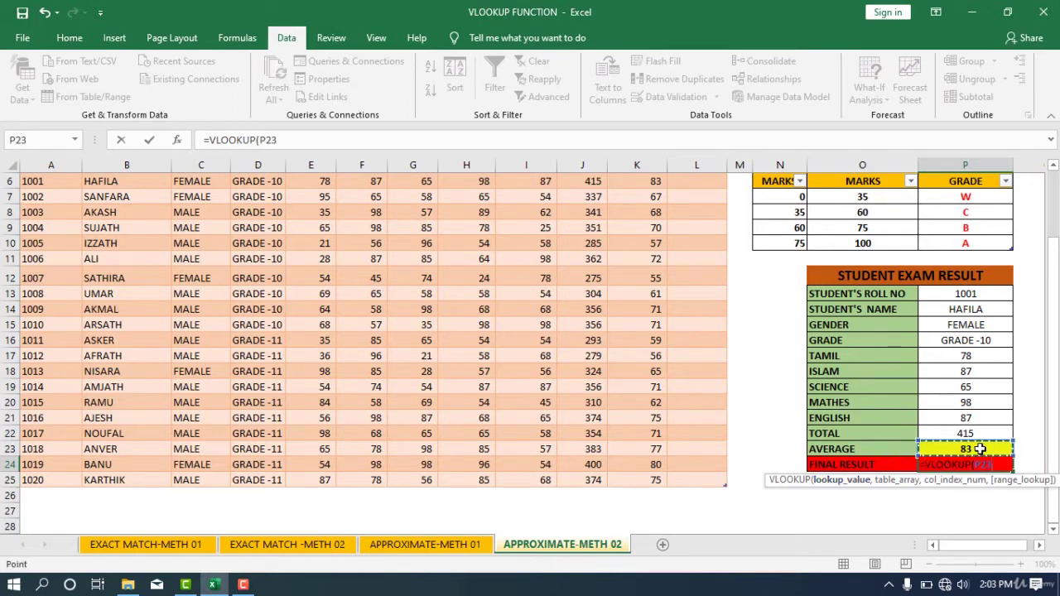
pyautogui.write(',')
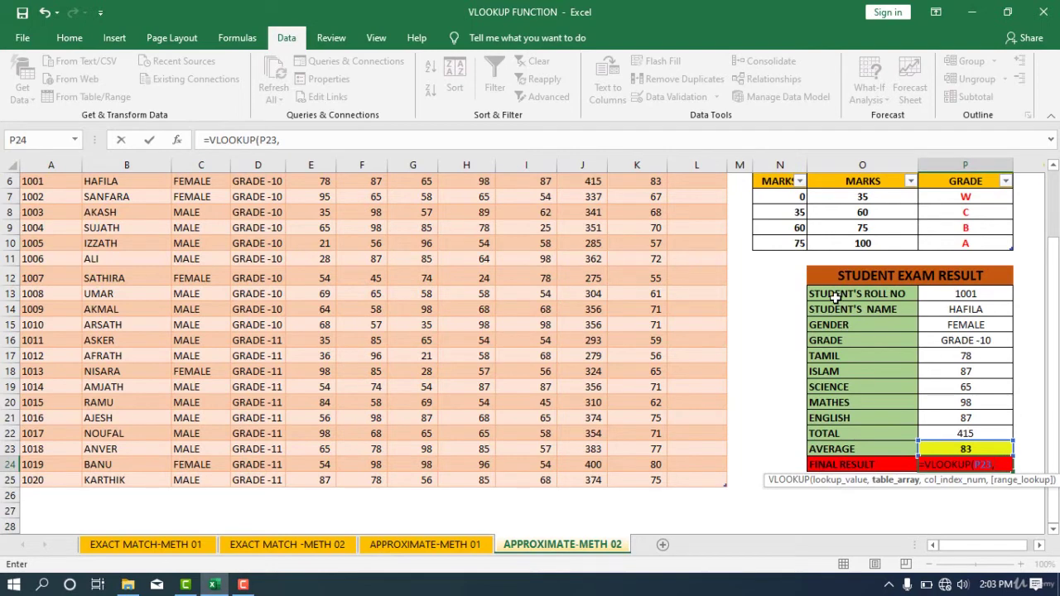
# - Complete the FINAL RESULT formula with the GRADE table, column index 3 and TRUE for an approximate match
pyautogui.write('GR')
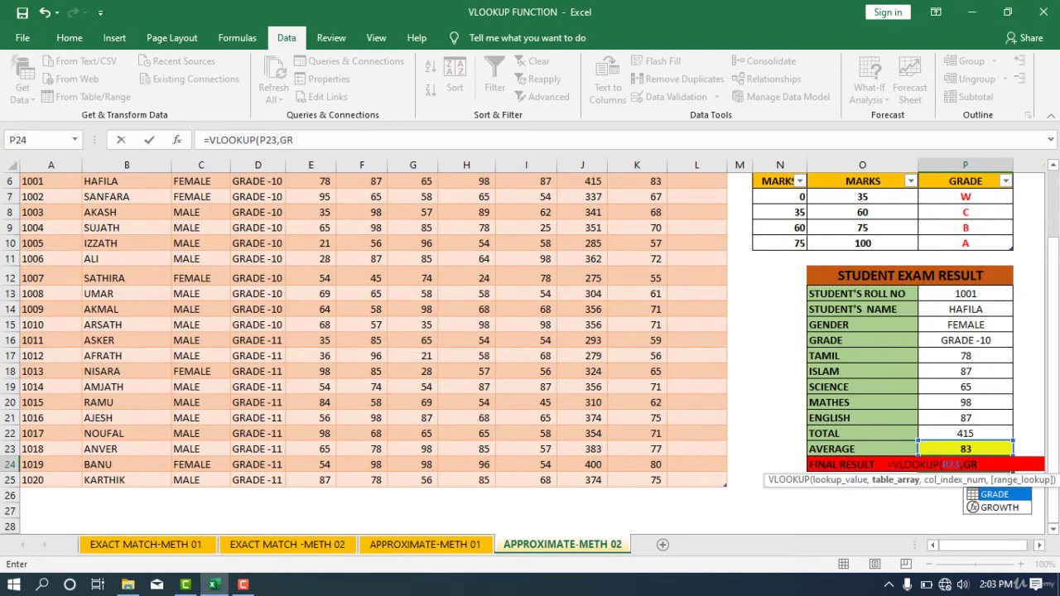
pyautogui.doubleClick(993, 499)
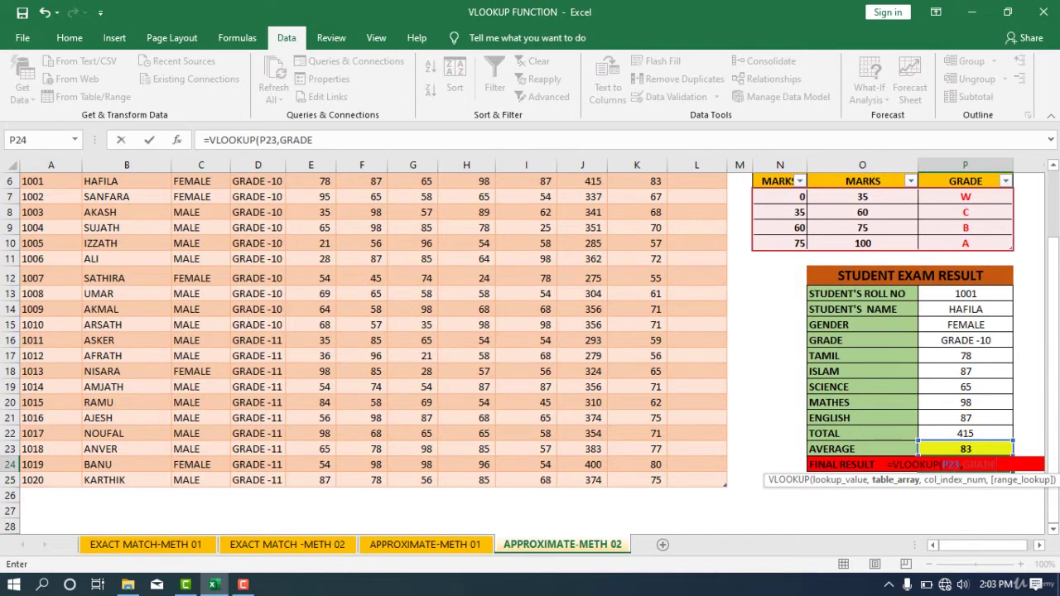
pyautogui.write(',')
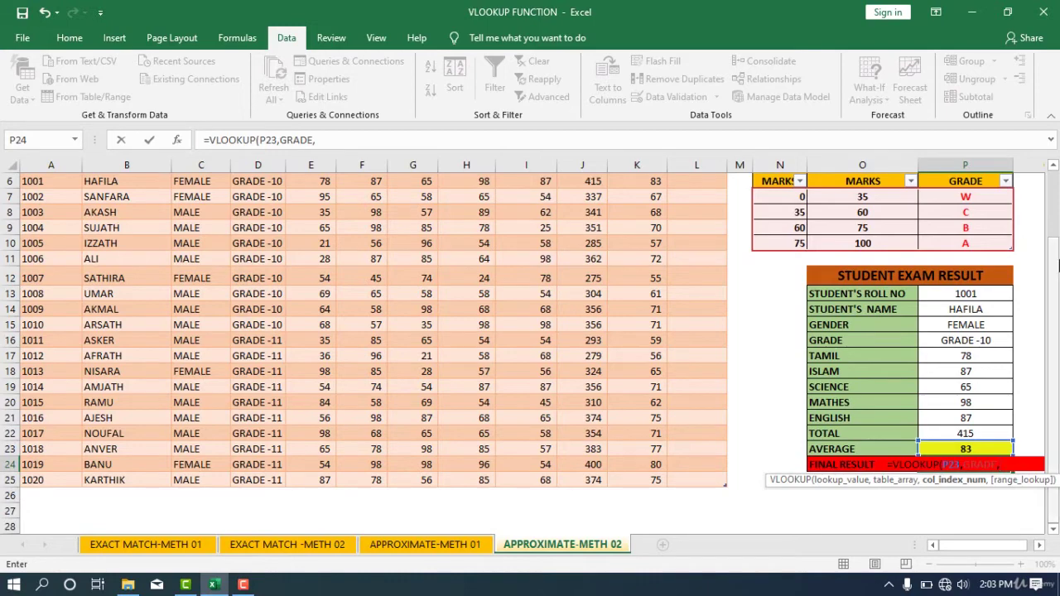
pyautogui.scroll(1, 798, 237)
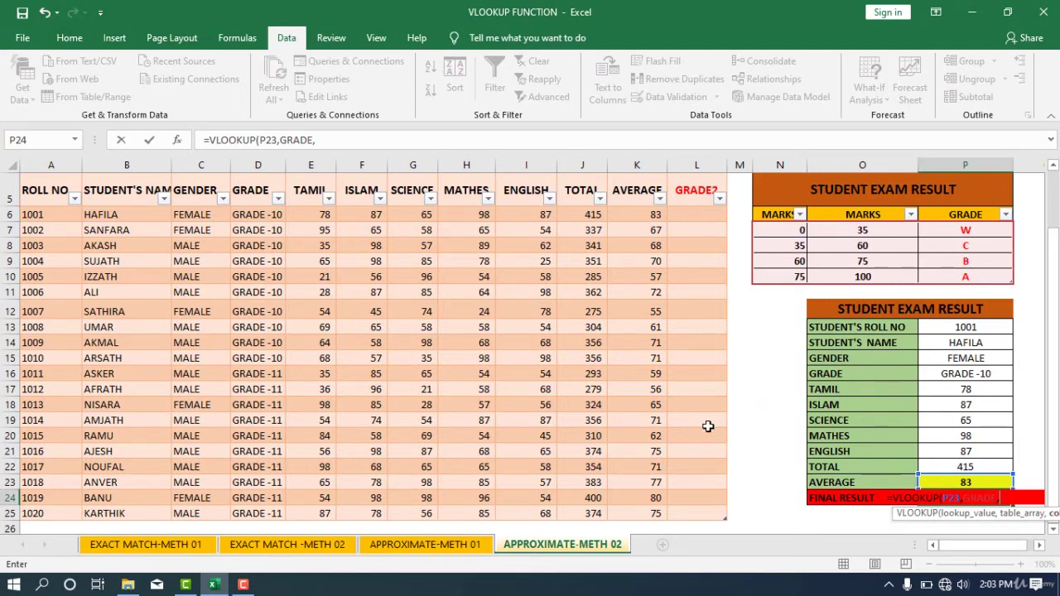
pyautogui.write('3,')
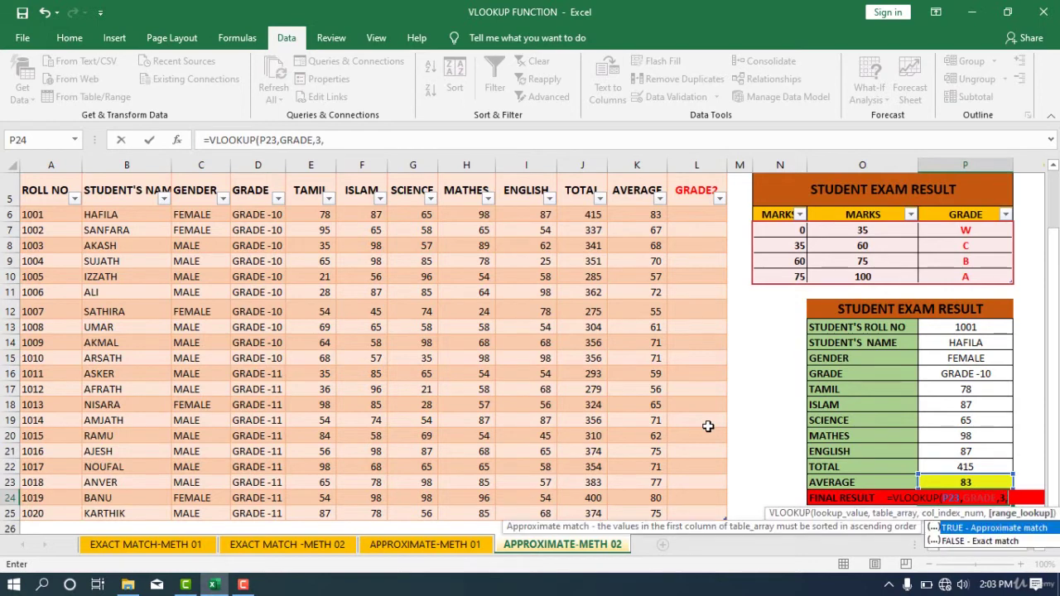
pyautogui.doubleClick(971, 528)
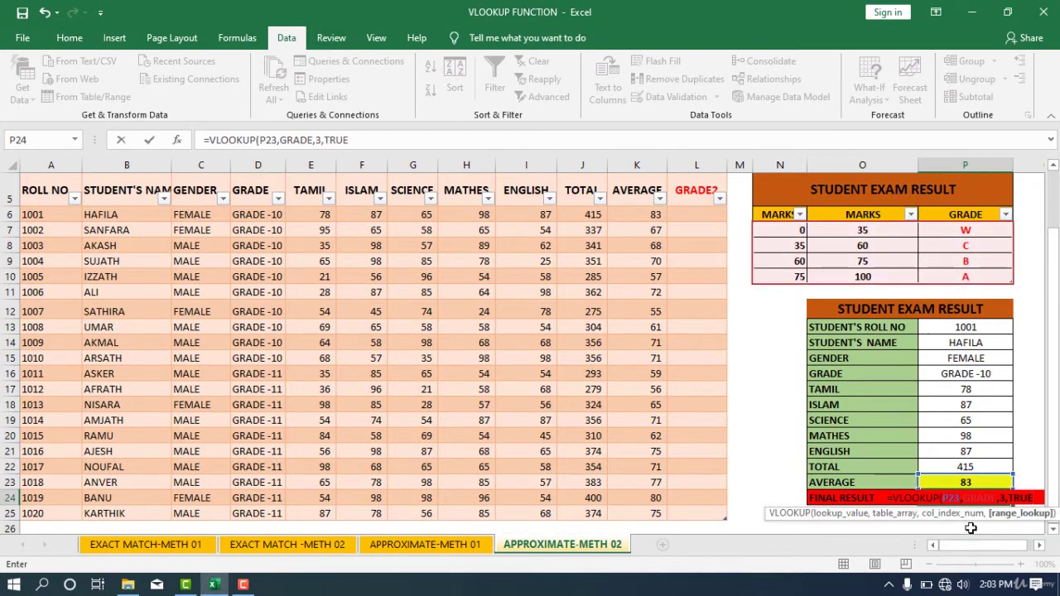
pyautogui.write(')')
pyautogui.press('Return')
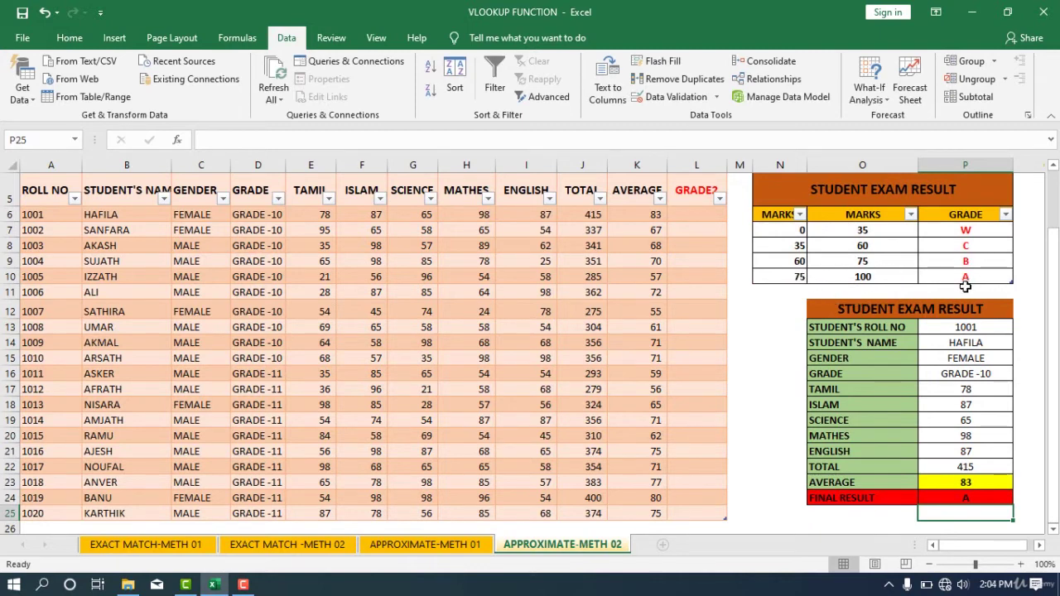
# - Test the result form by choosing roll number 1002 from the list in P13
pyautogui.click(967, 329)
pyautogui.click(1009, 342)
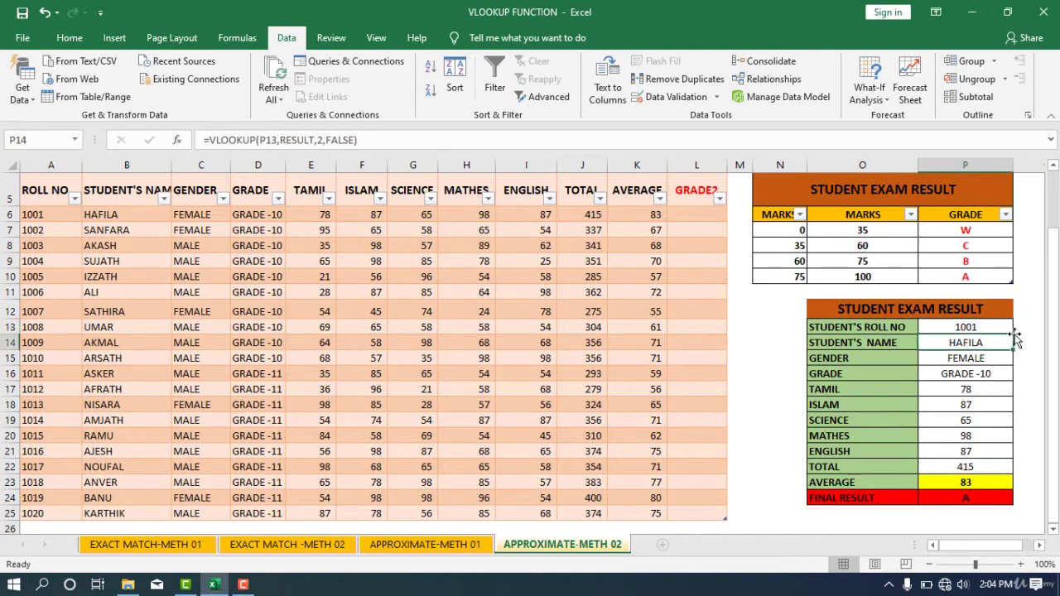
pyautogui.click(991, 329)
pyautogui.click(1021, 327)
pyautogui.click(998, 346)
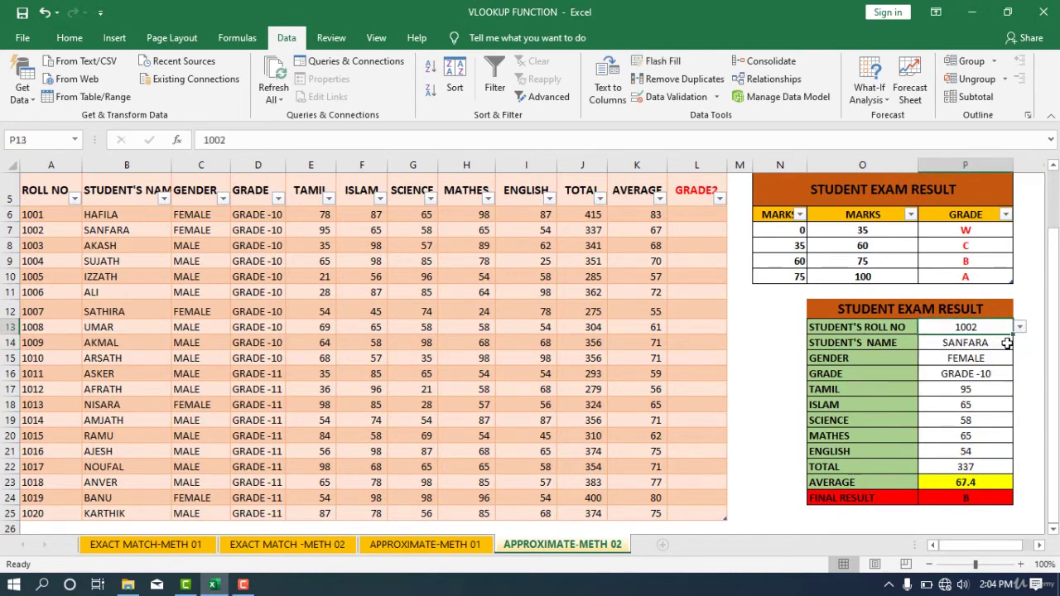
# - Choose roll number 1004 in P13 and check the form's details, marks and final result
pyautogui.click(1019, 337)
pyautogui.click(999, 331)
pyautogui.click(1021, 328)
pyautogui.click(961, 370)
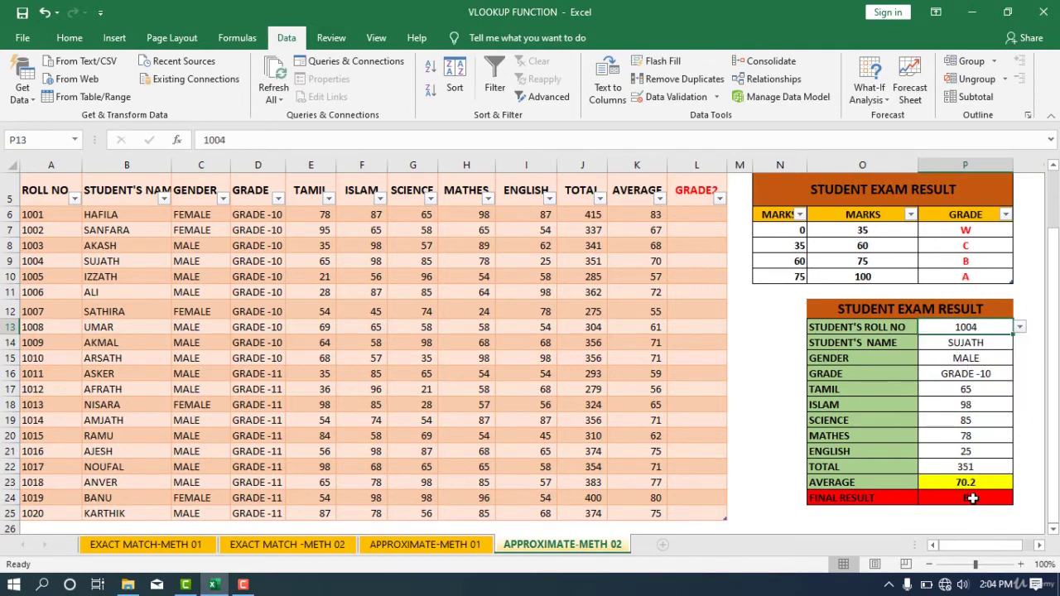
pyautogui.scroll(1, 884, 492)
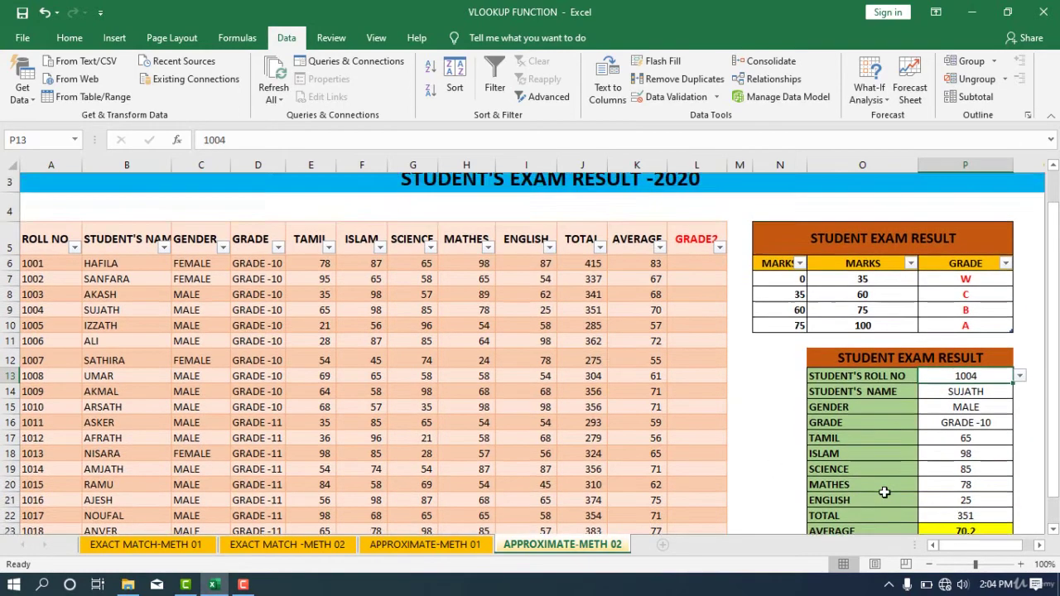
pyautogui.scroll(-1, 885, 492)
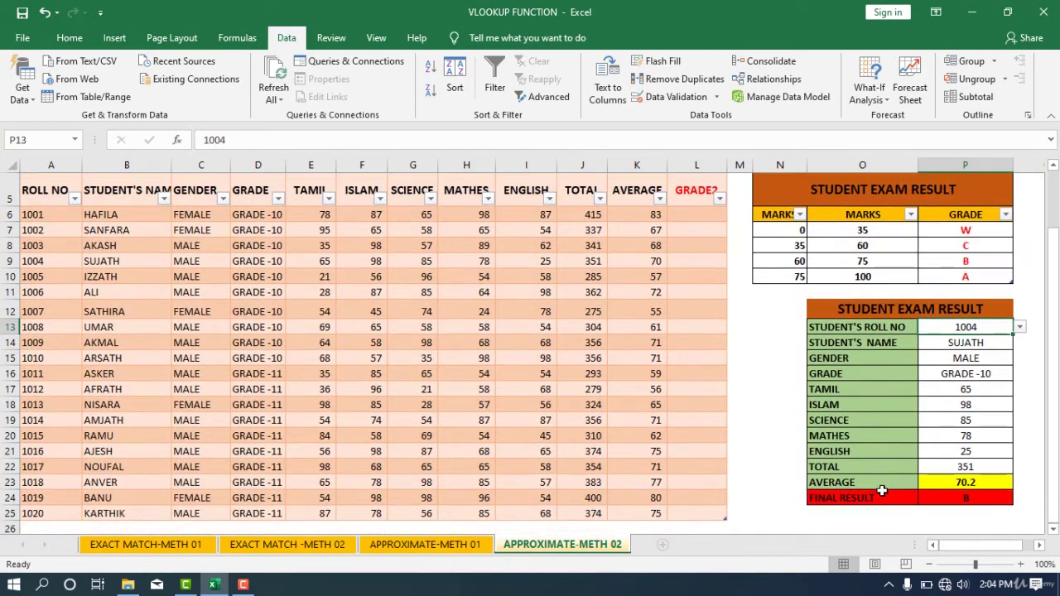
# - Start a VLOOKUP formula in the GRADE2 column cell L6 with that row's AVERAGE value as the lookup value
pyautogui.scroll(1, 791, 451)
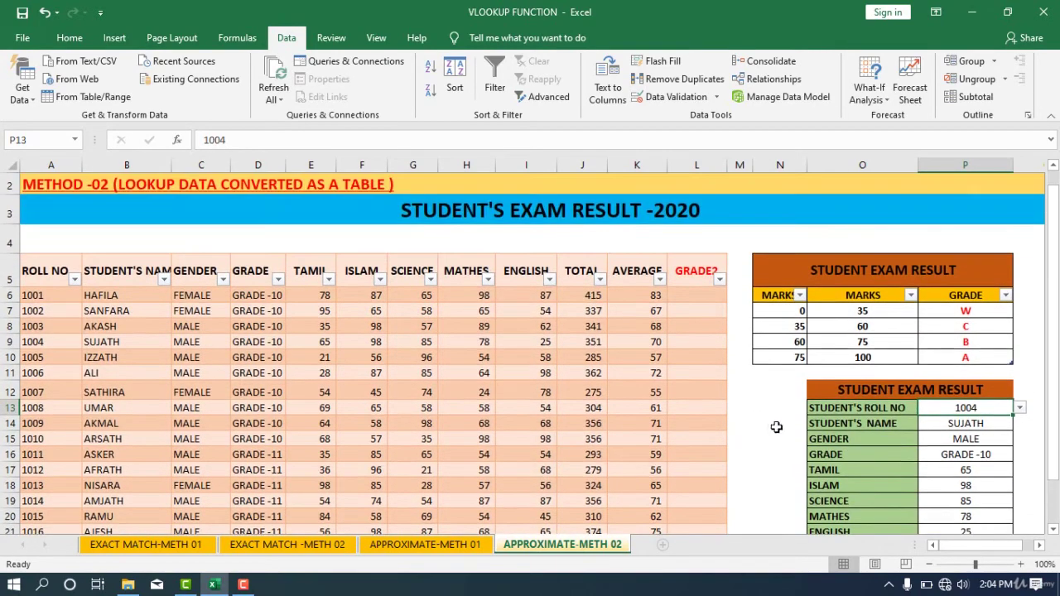
pyautogui.click(702, 300)
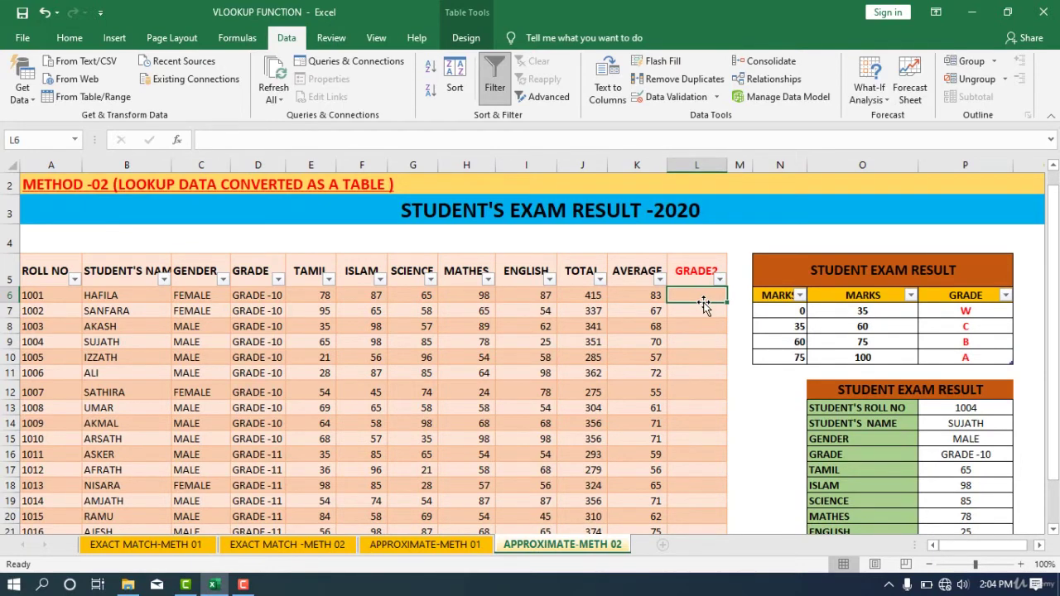
pyautogui.write('=')
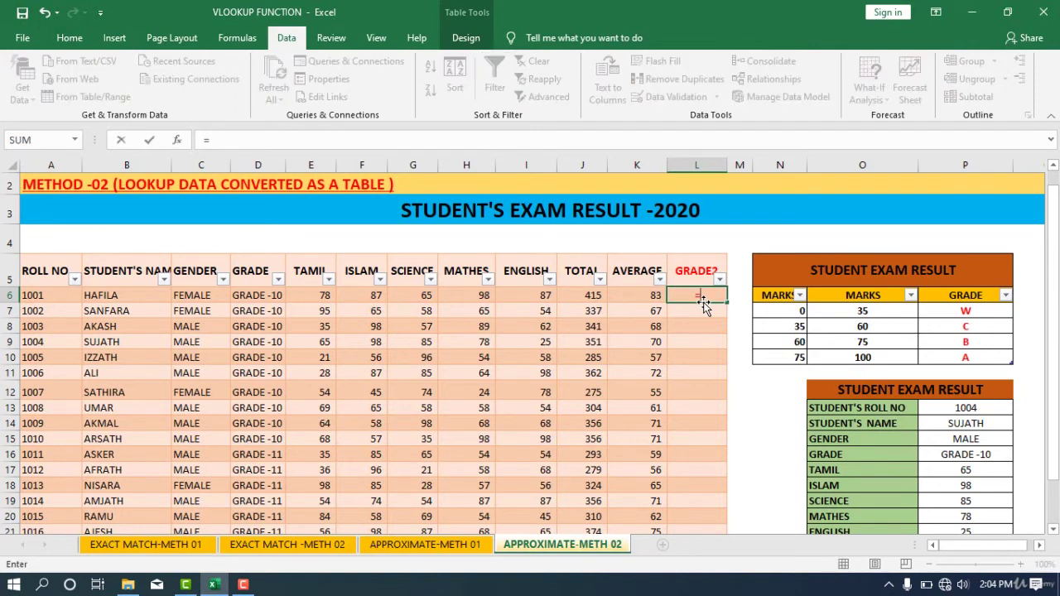
pyautogui.write('VLOOKUP')
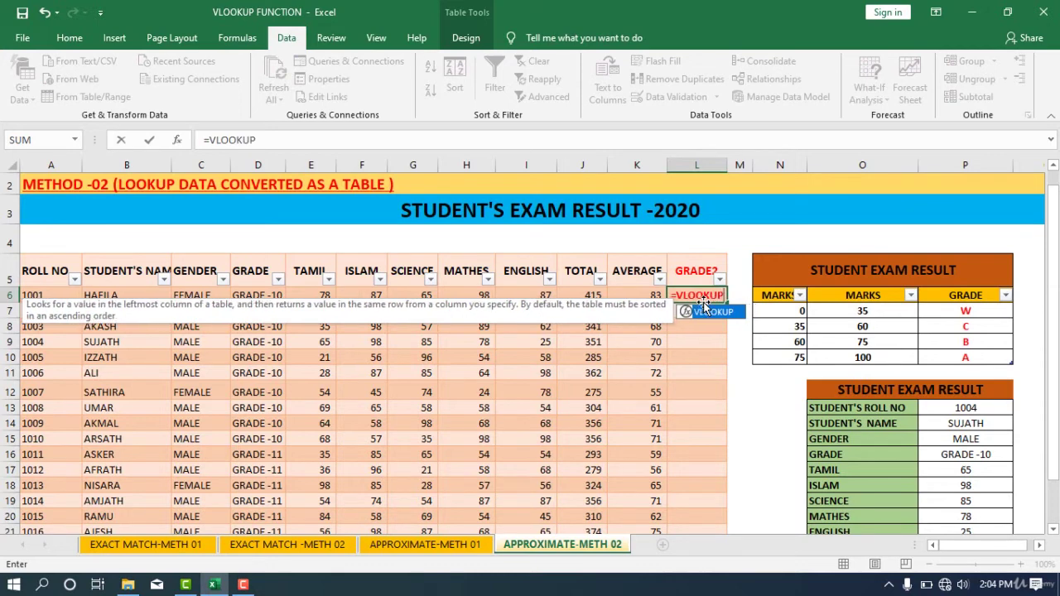
pyautogui.doubleClick(704, 311)
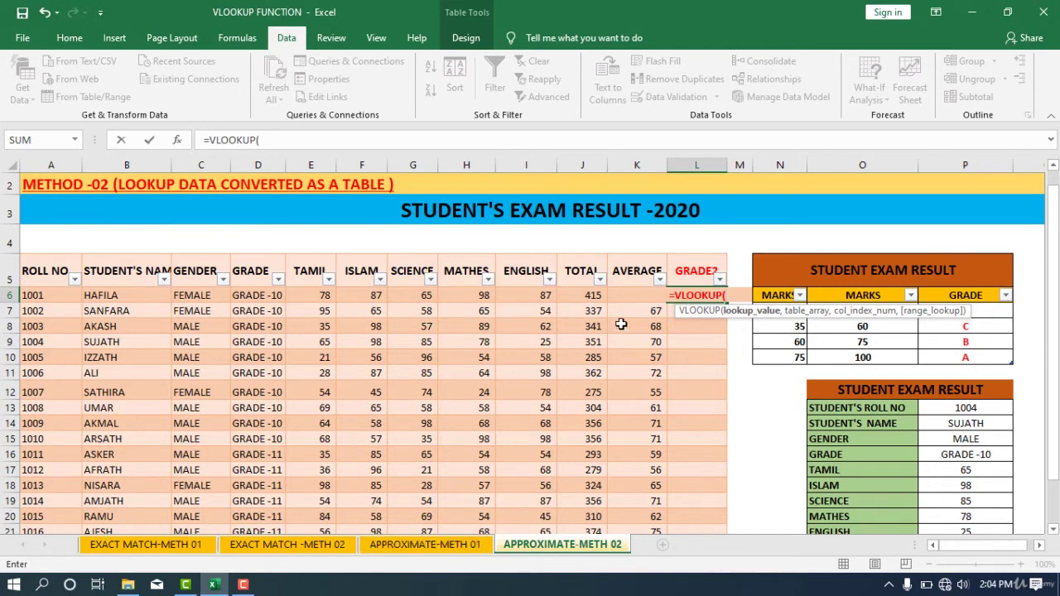
pyautogui.click(627, 298)
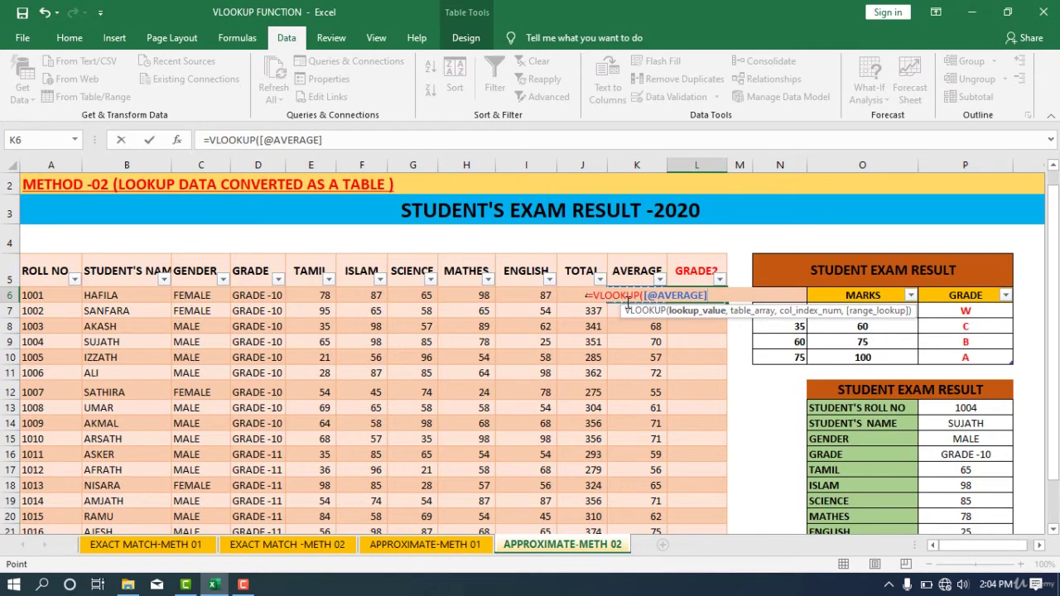
pyautogui.write(',')
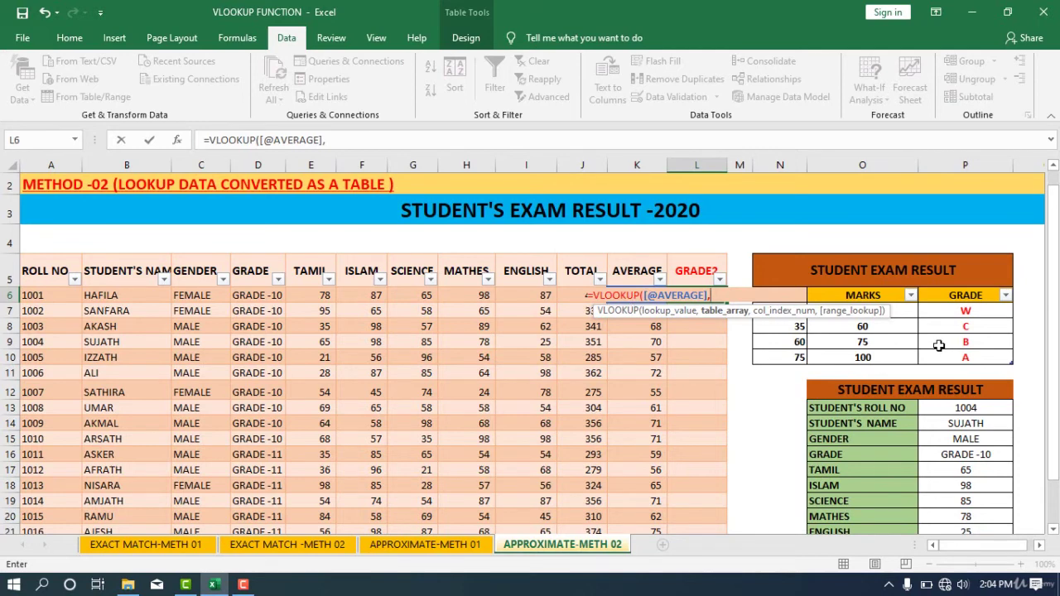
# - Add the GRADE table as the table array and 3 as the column index to the VLOOKUP formula in L6
pyautogui.write('GRA')
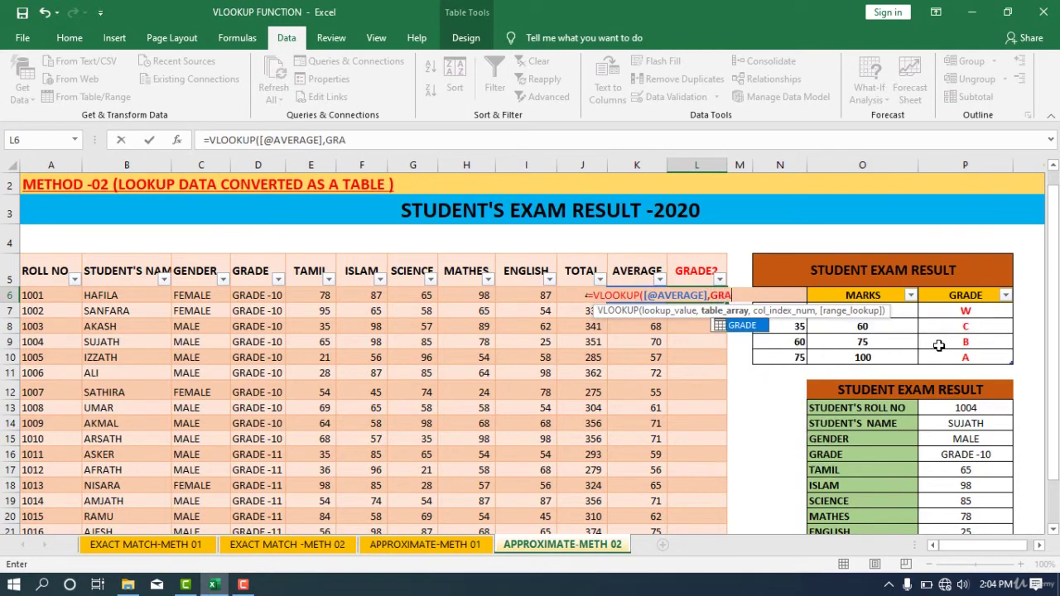
pyautogui.doubleClick(750, 327)
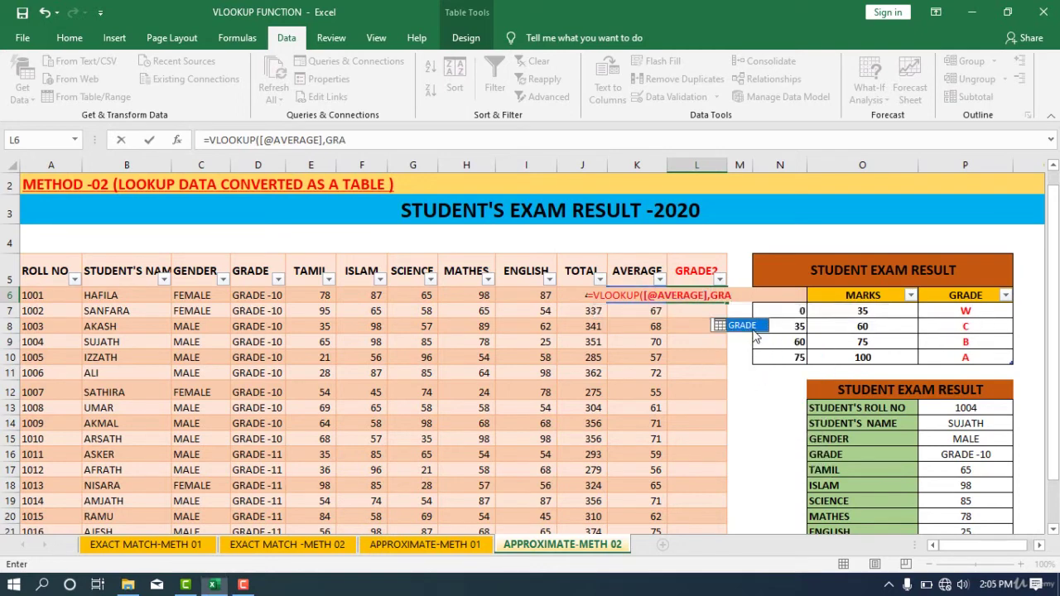
pyautogui.write(',')
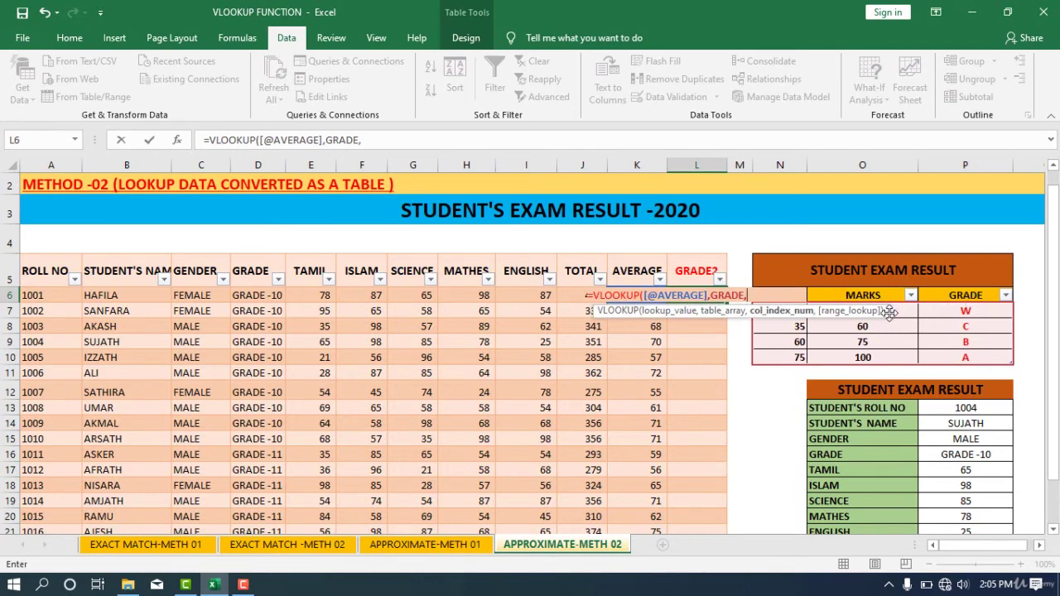
pyautogui.write('3,')
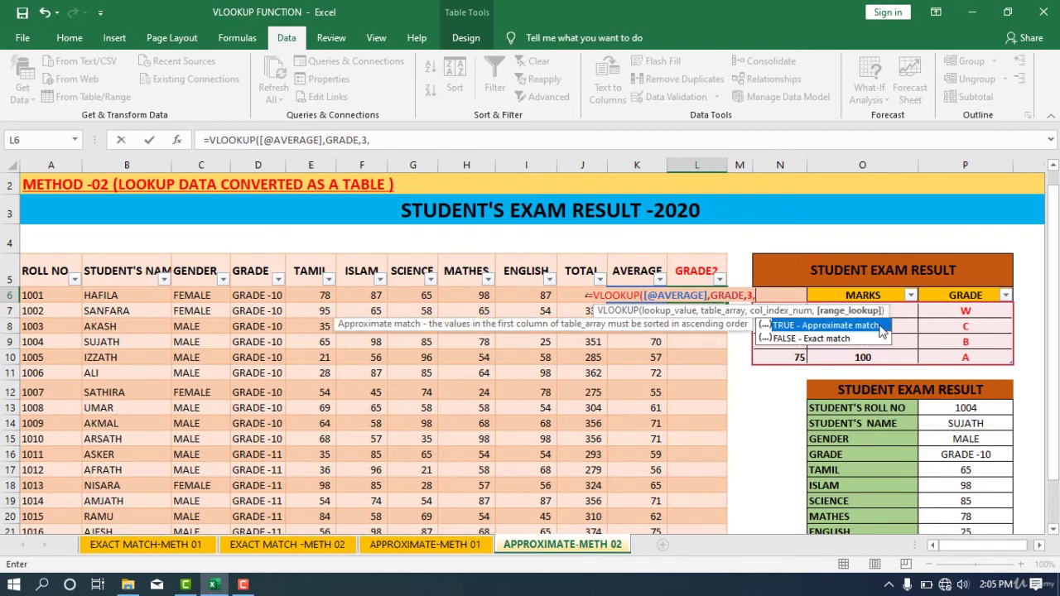
pyautogui.doubleClick(882, 327)
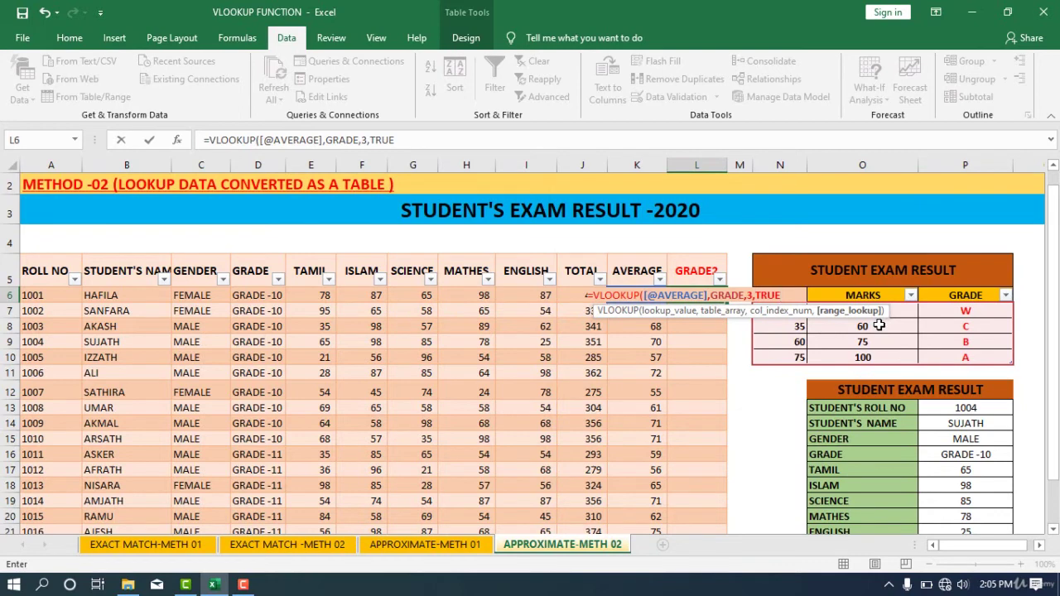
pyautogui.press('BackSpace')
pyautogui.press('BackSpace')
pyautogui.press('BackSpace')
pyautogui.press('BackSpace')
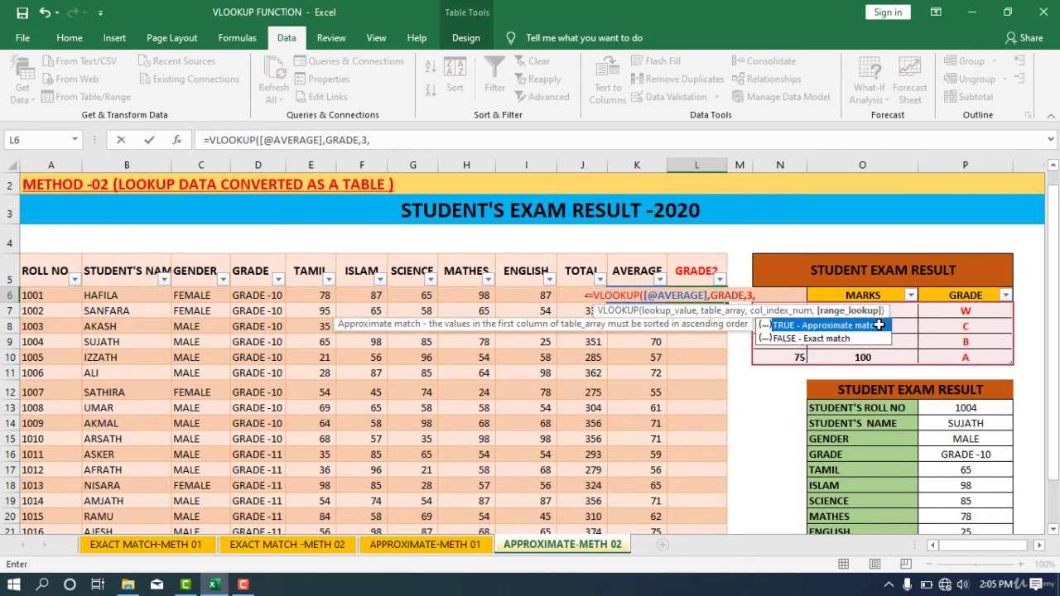
# - Complete the L6 formula with 1 for an approximate match and check the grades down the whole student table
pyautogui.write('1)')
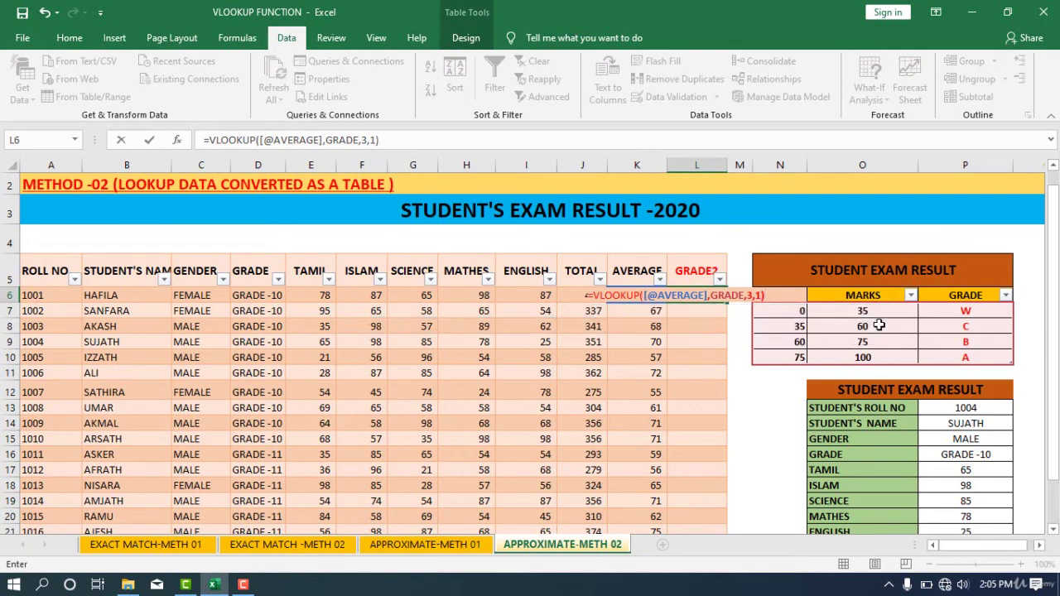
pyautogui.press('Return')
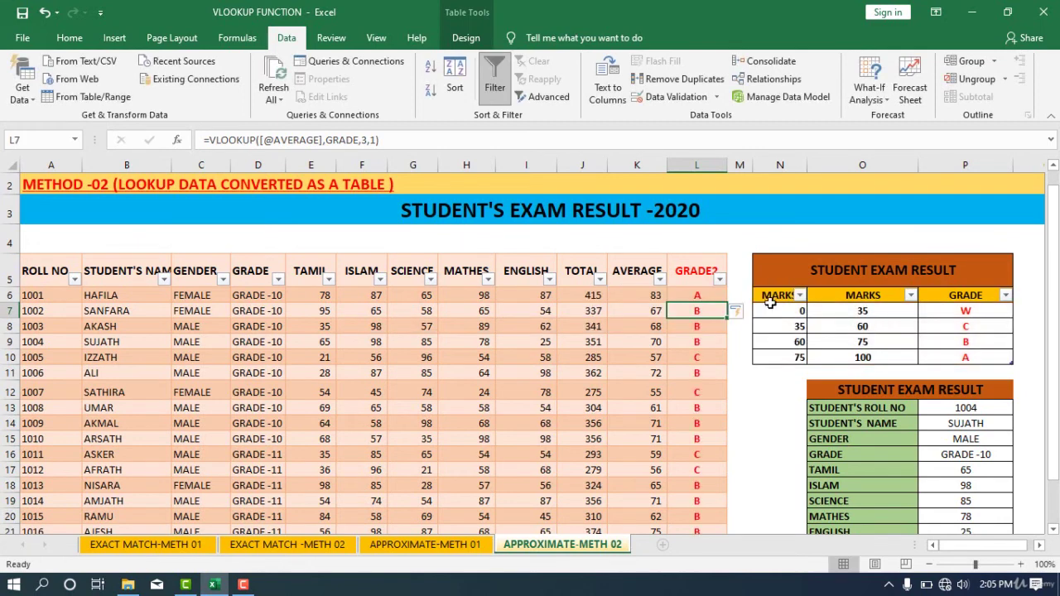
pyautogui.scroll(-1, 748, 387)
pyautogui.scroll(-3, 740, 389)
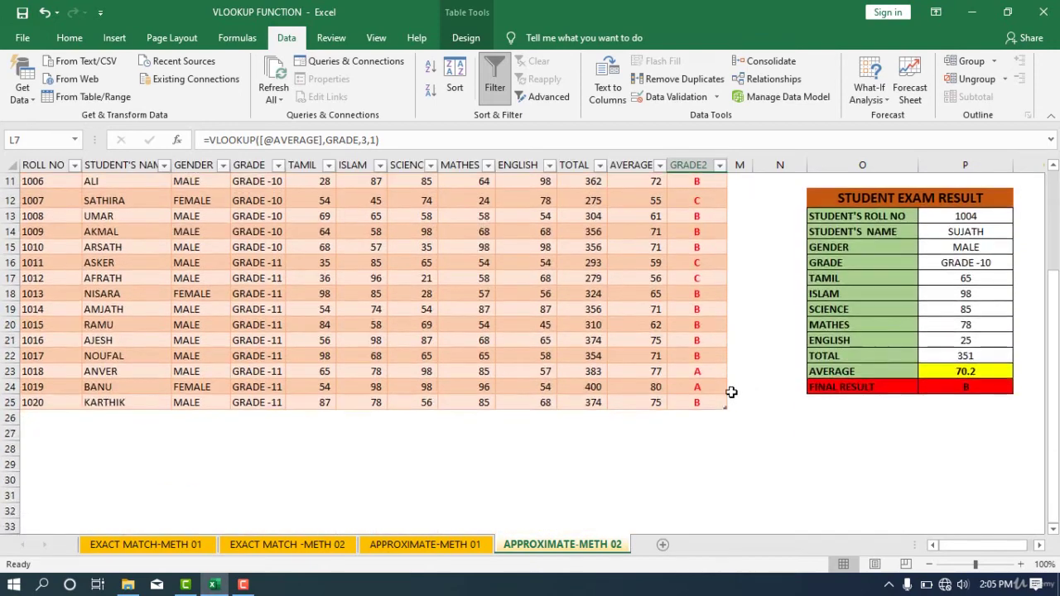
pyautogui.scroll(4, 731, 390)
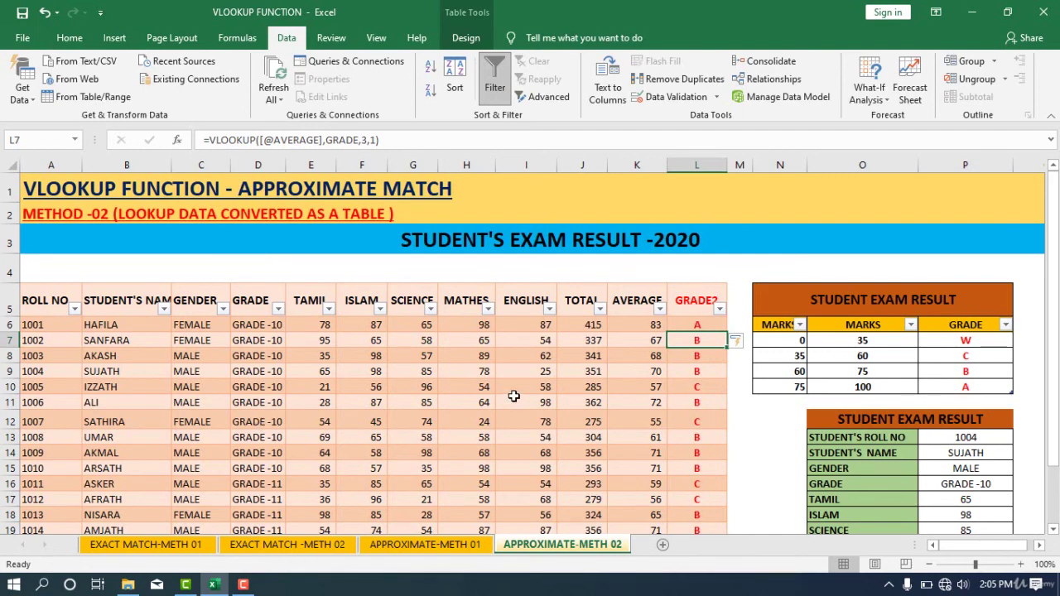
pyautogui.scroll(-1, 414, 315)
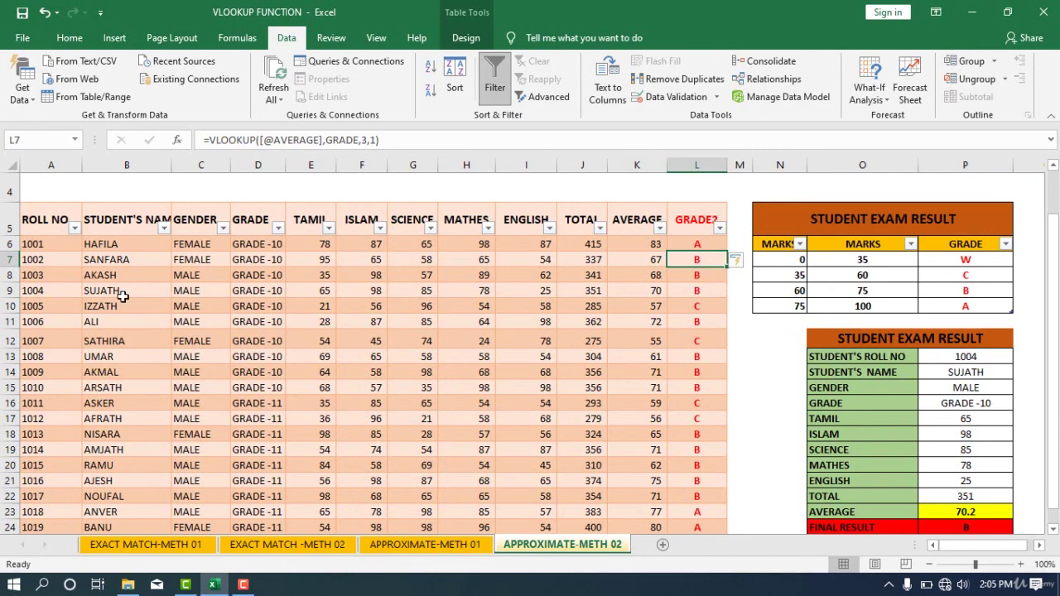
pyautogui.scroll(-1, 124, 304)
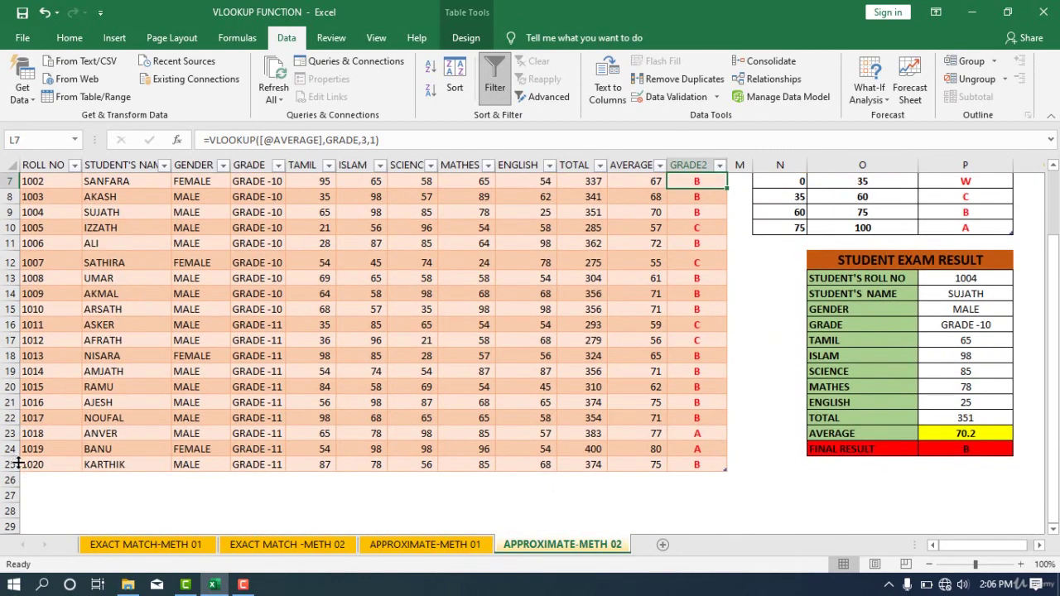